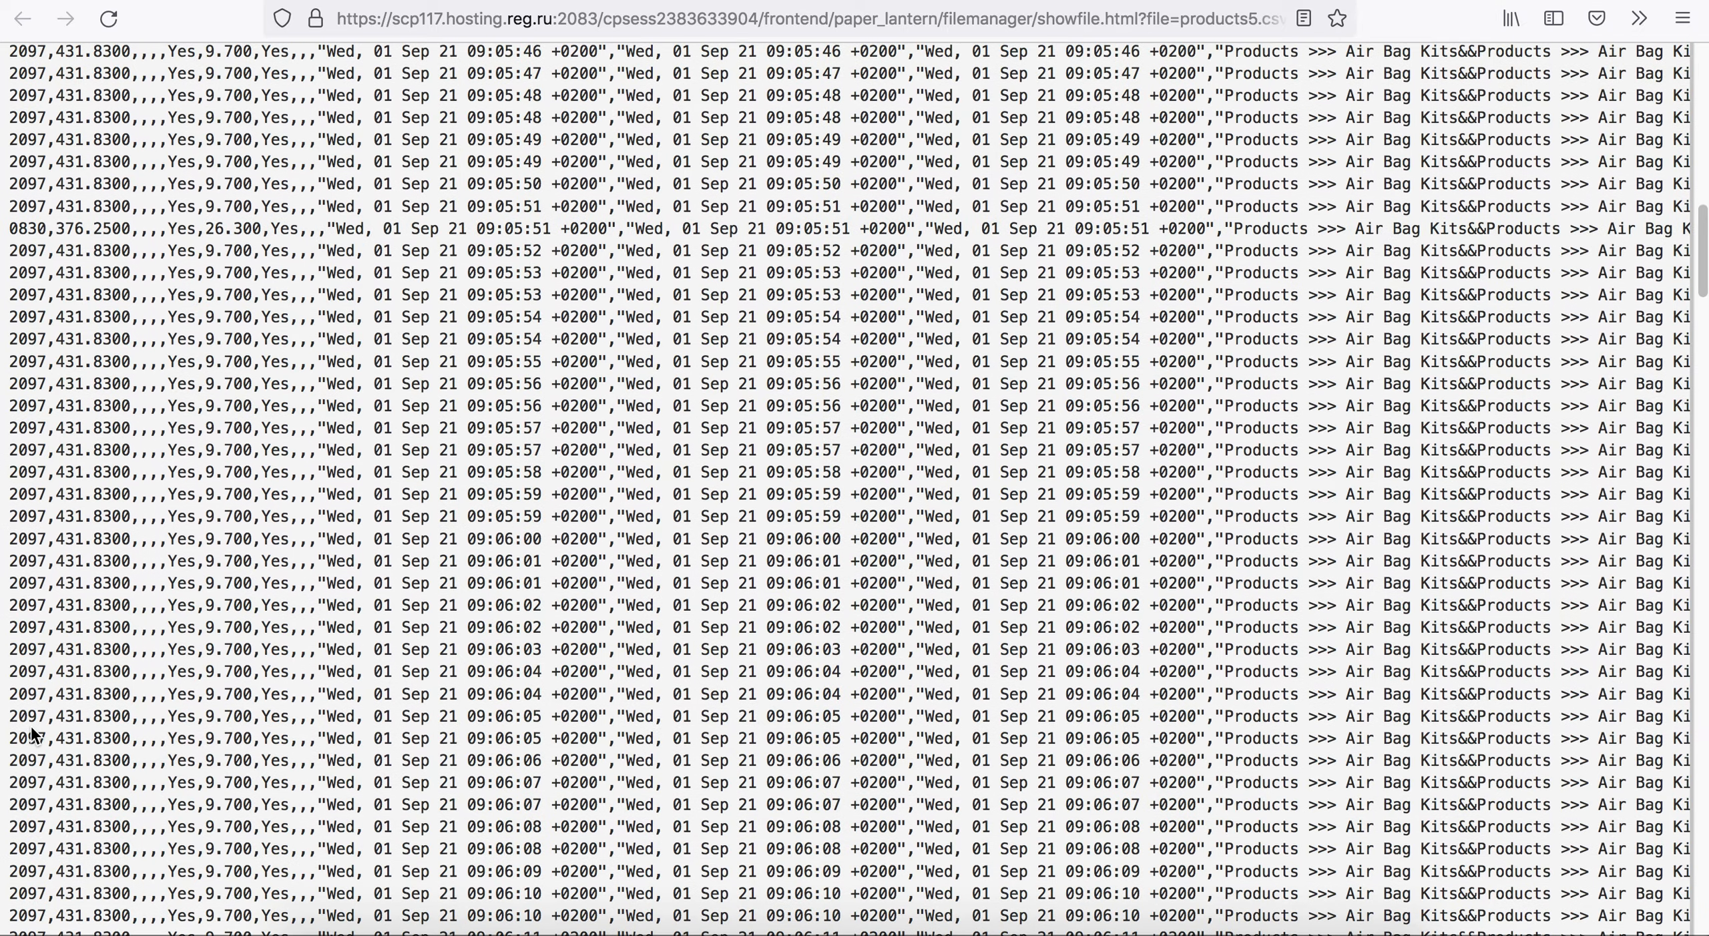
Examine the product rows and category columns of products5.csv, and close the file view.
scroll(38, 701, "down", 4)
scroll(43, 671, "down", 7)
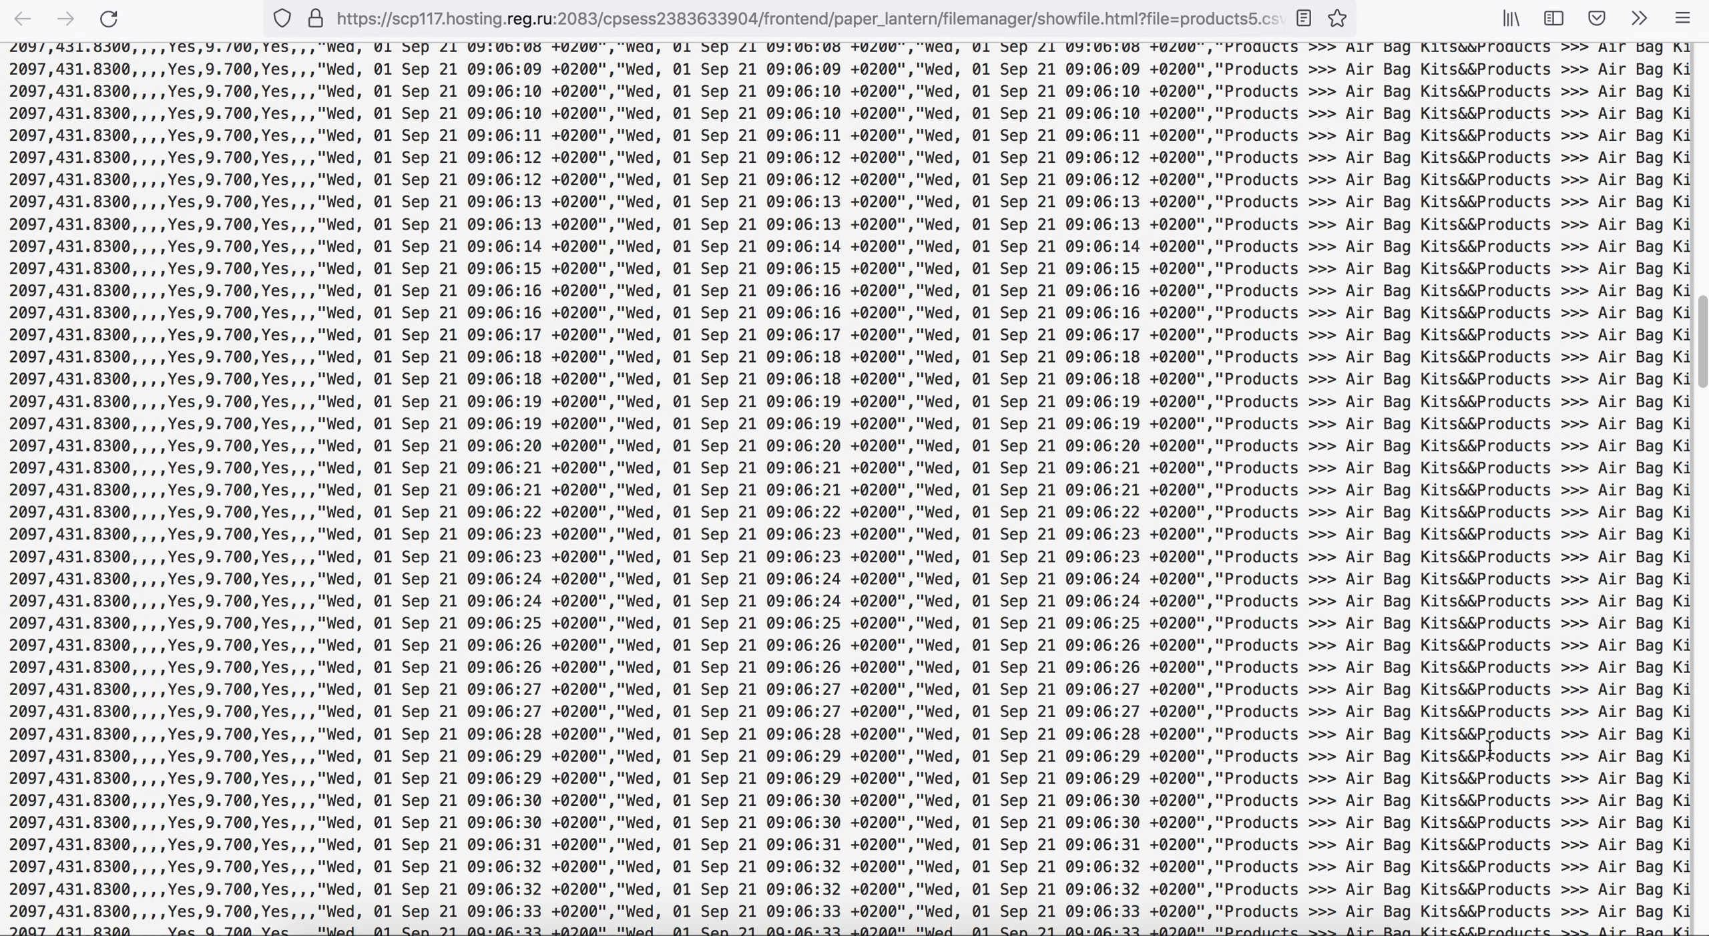
scroll(1515, 746, "right", 10)
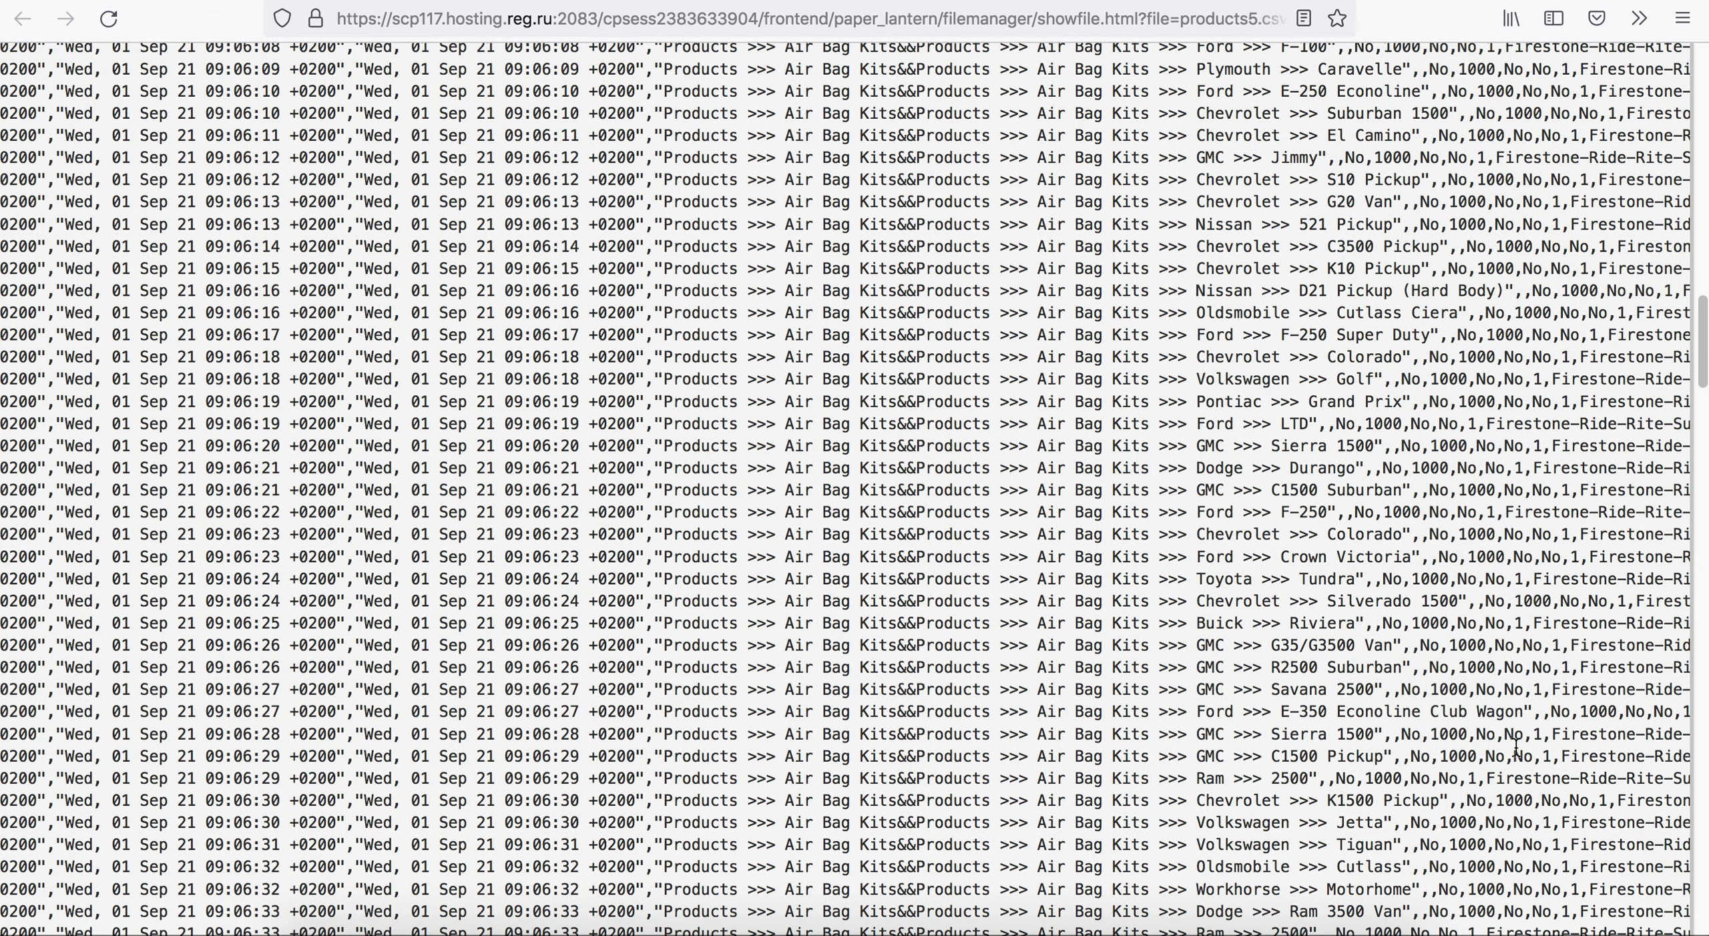
scroll(1515, 746, "right", 5)
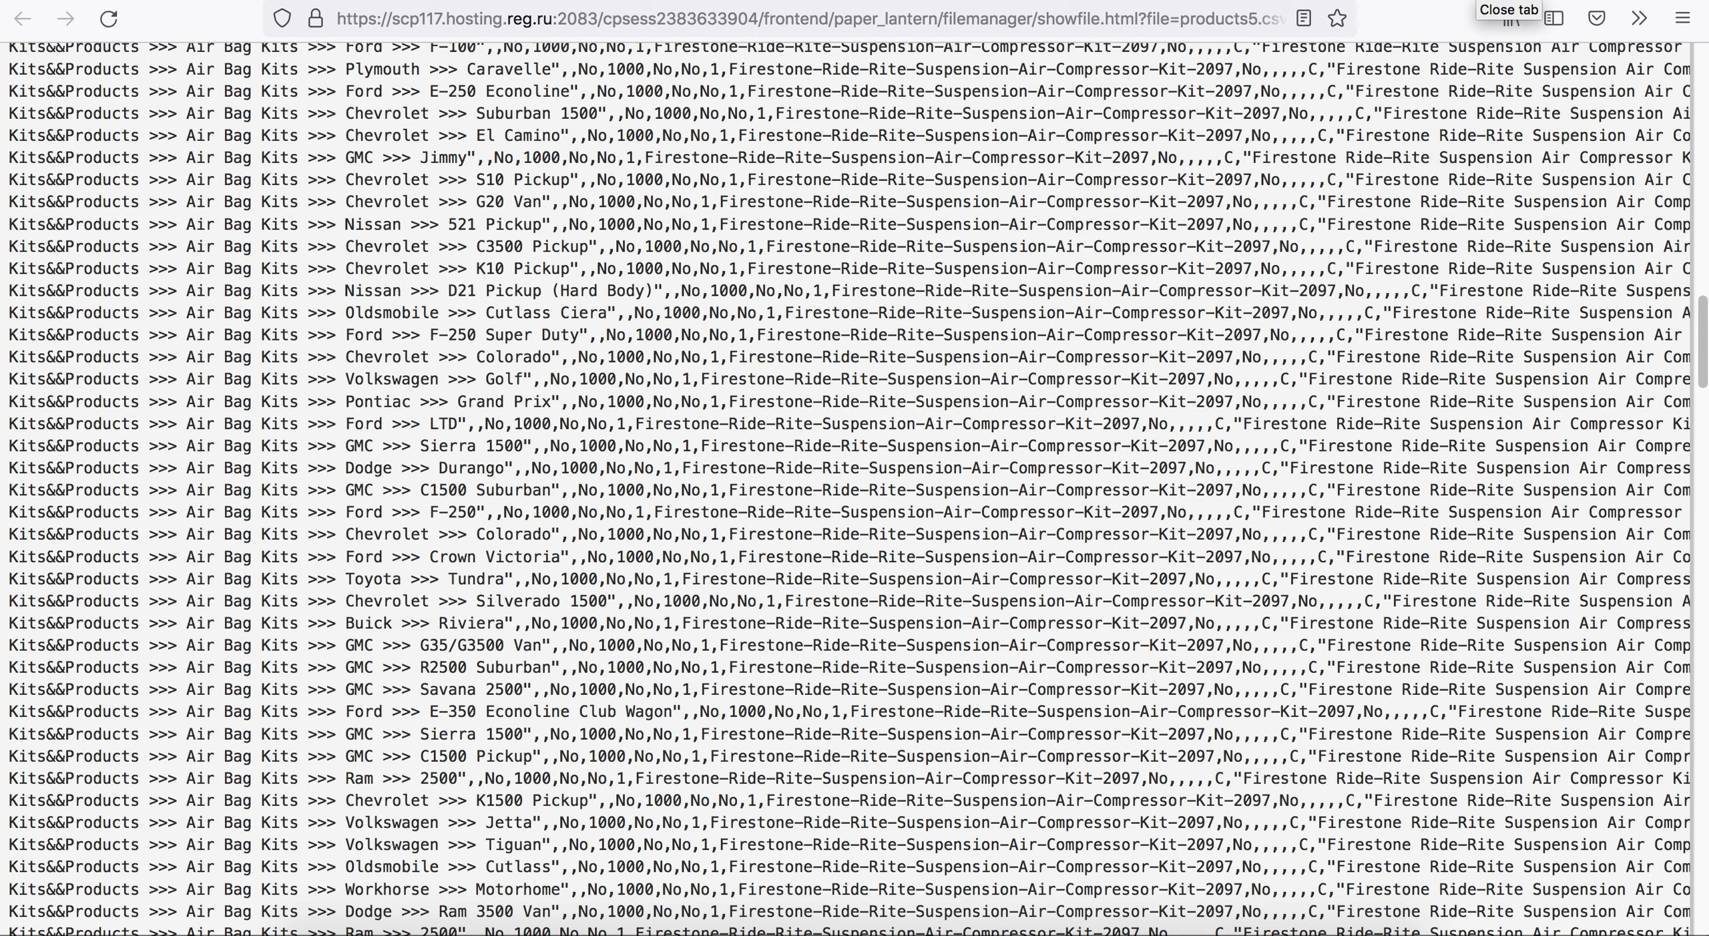
left_click(1506, 2)
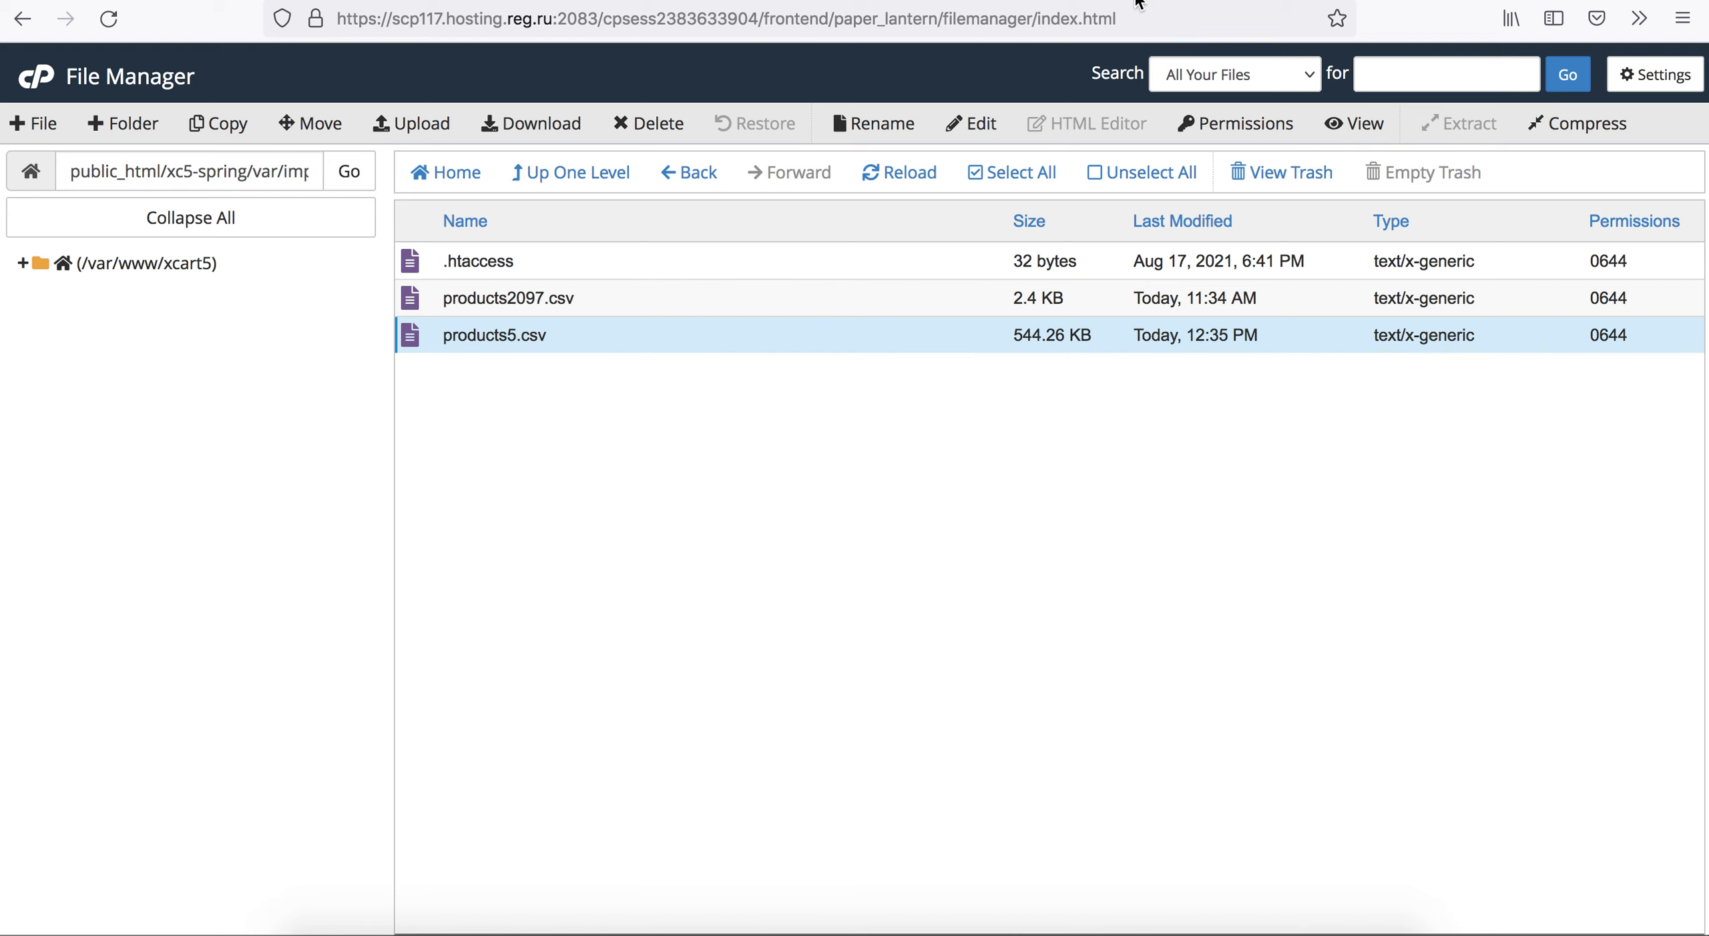
In the X-Cart admin, delete both products found for SKU 2097 and save the changes.
left_click(1138, 4)
scroll(934, 474, "down", 6)
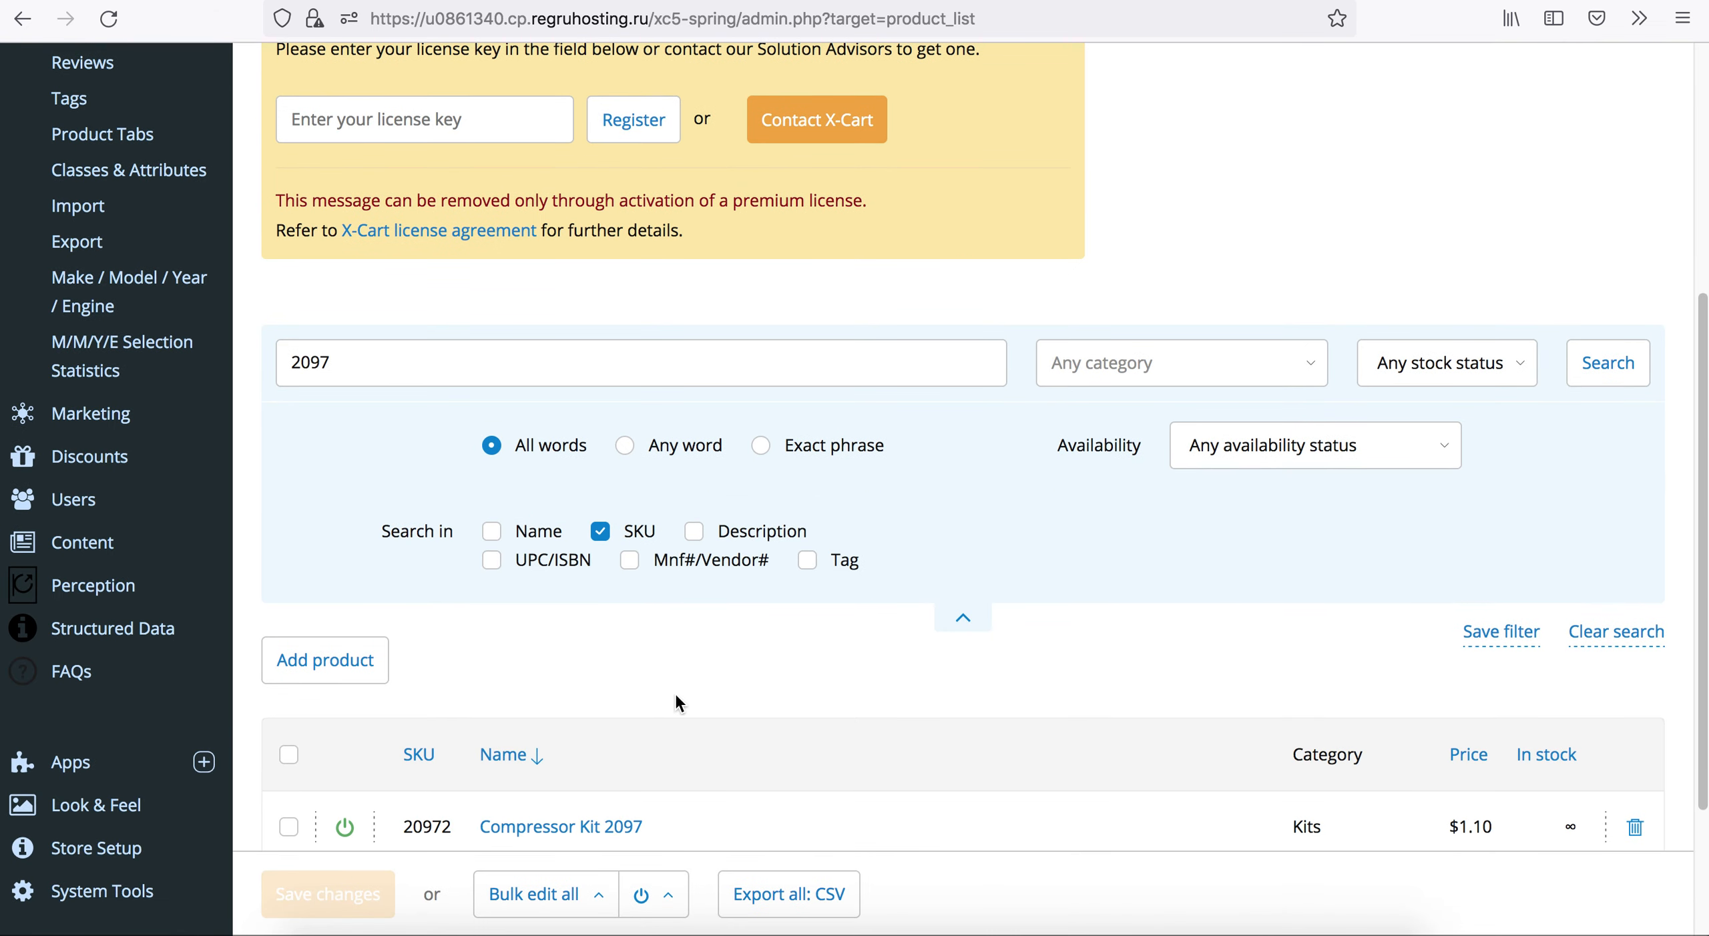
scroll(674, 694, "down", 3)
left_click(1635, 655)
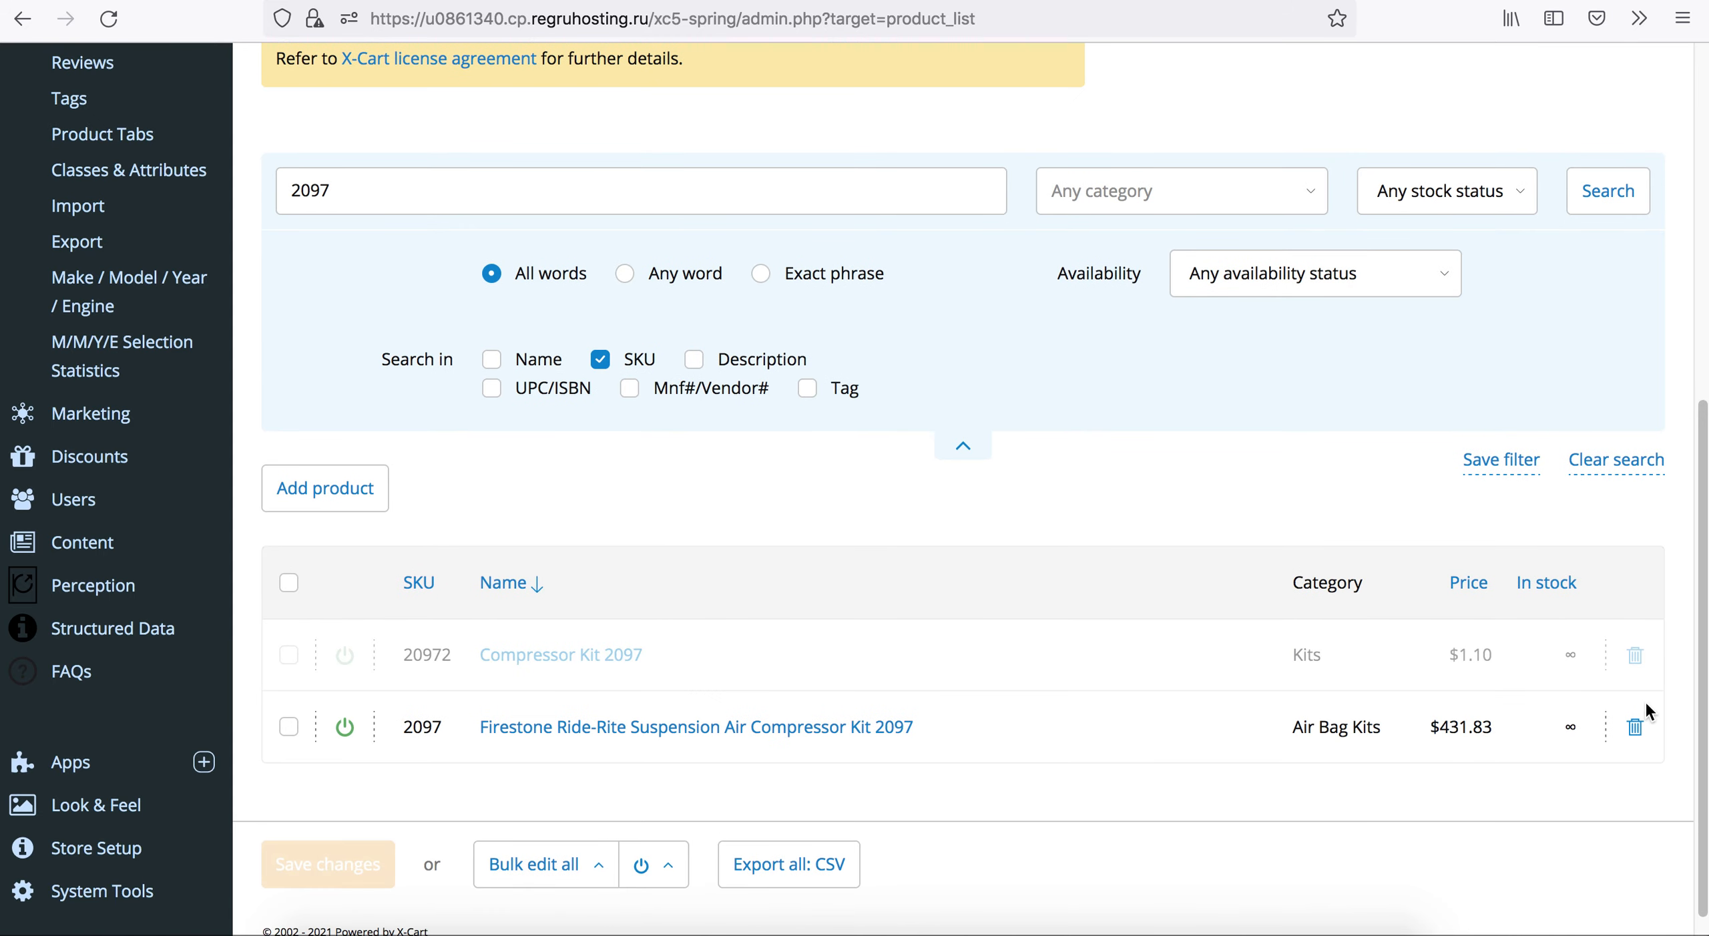
left_click(1636, 727)
left_click(352, 868)
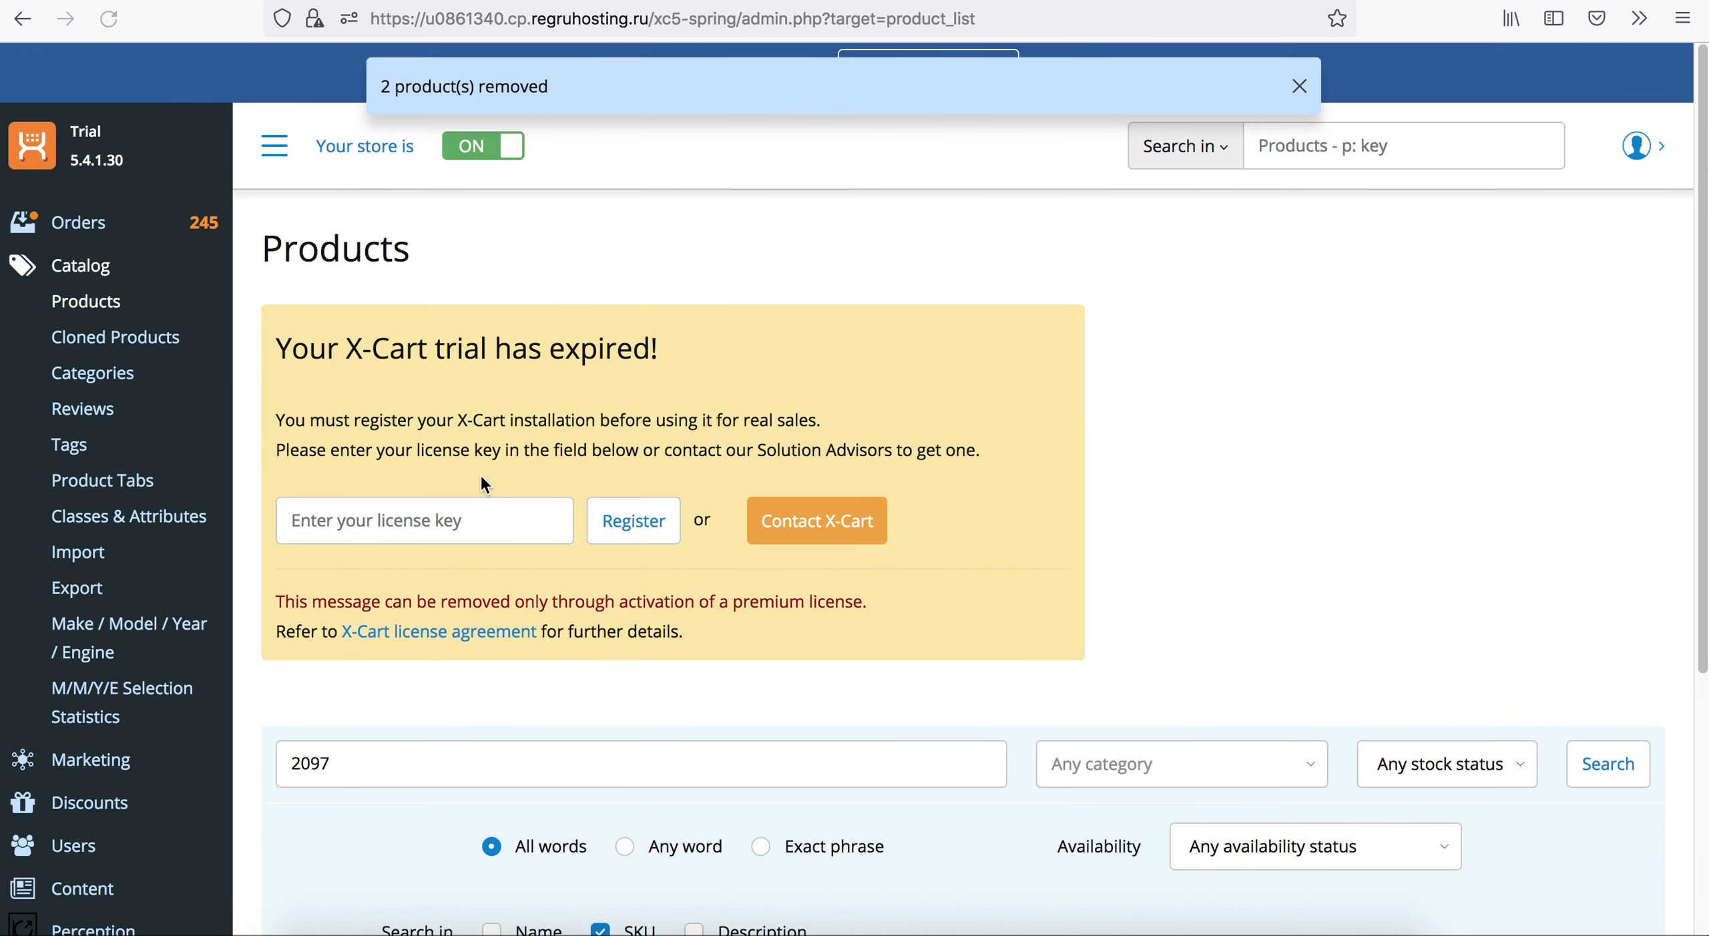
Search the products for SKU 0830, delete the matching Firestone load leveling kit and save the changes.
double_click(443, 754)
type("0830")
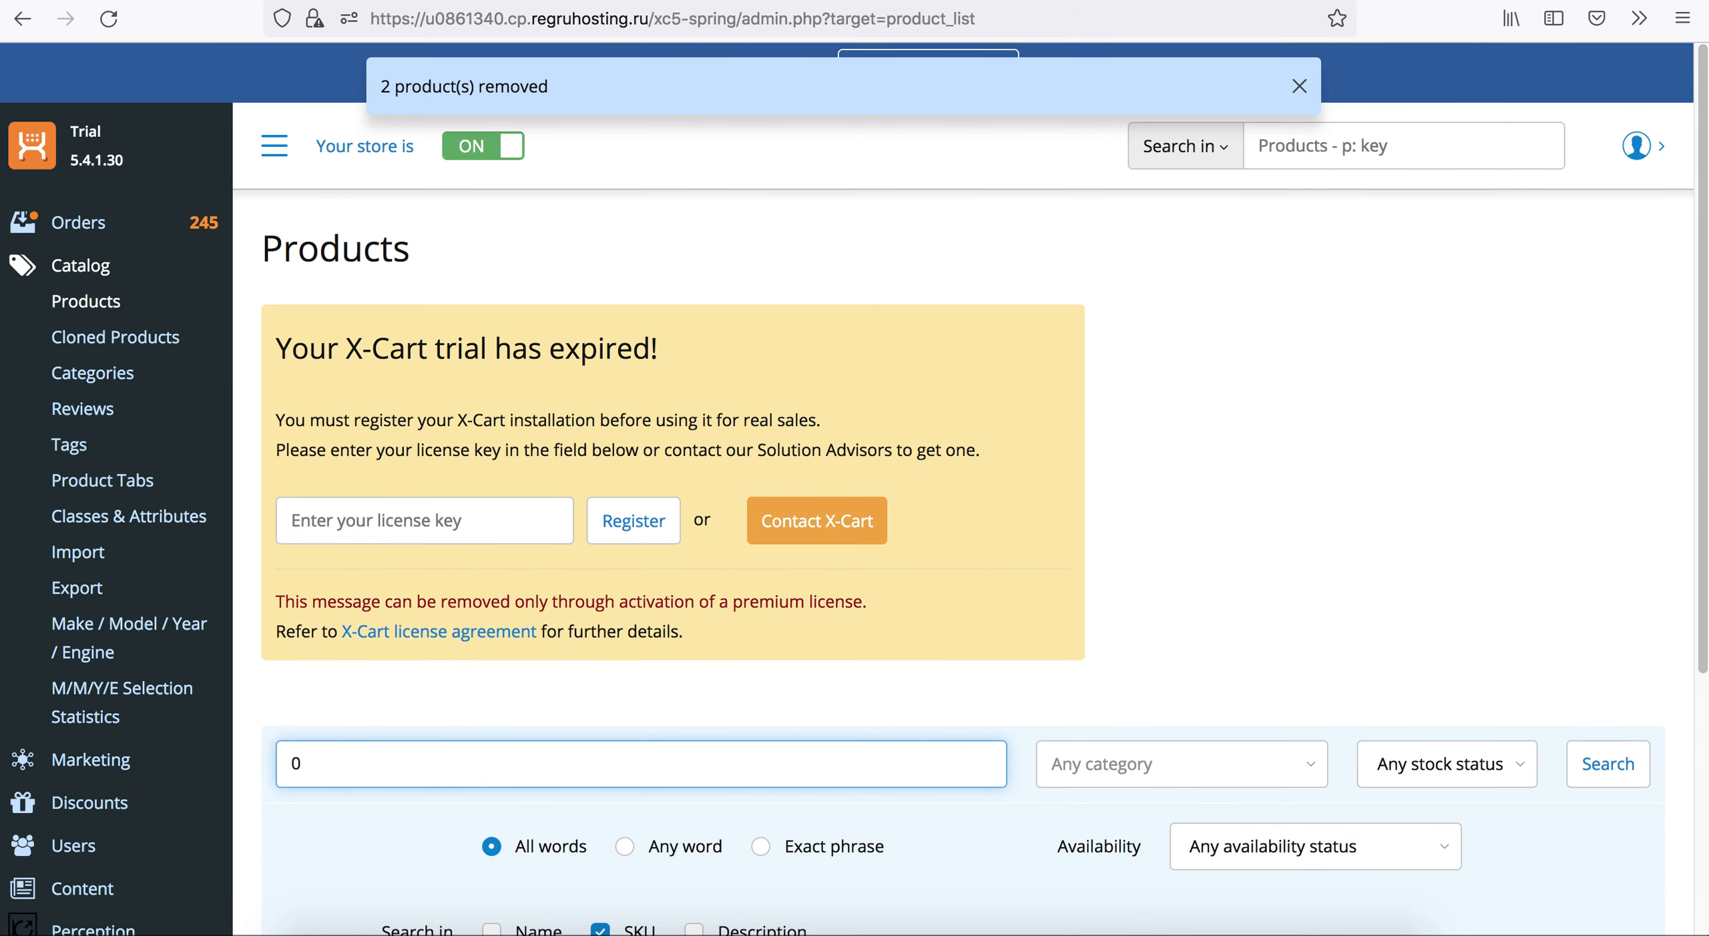
left_click(1605, 764)
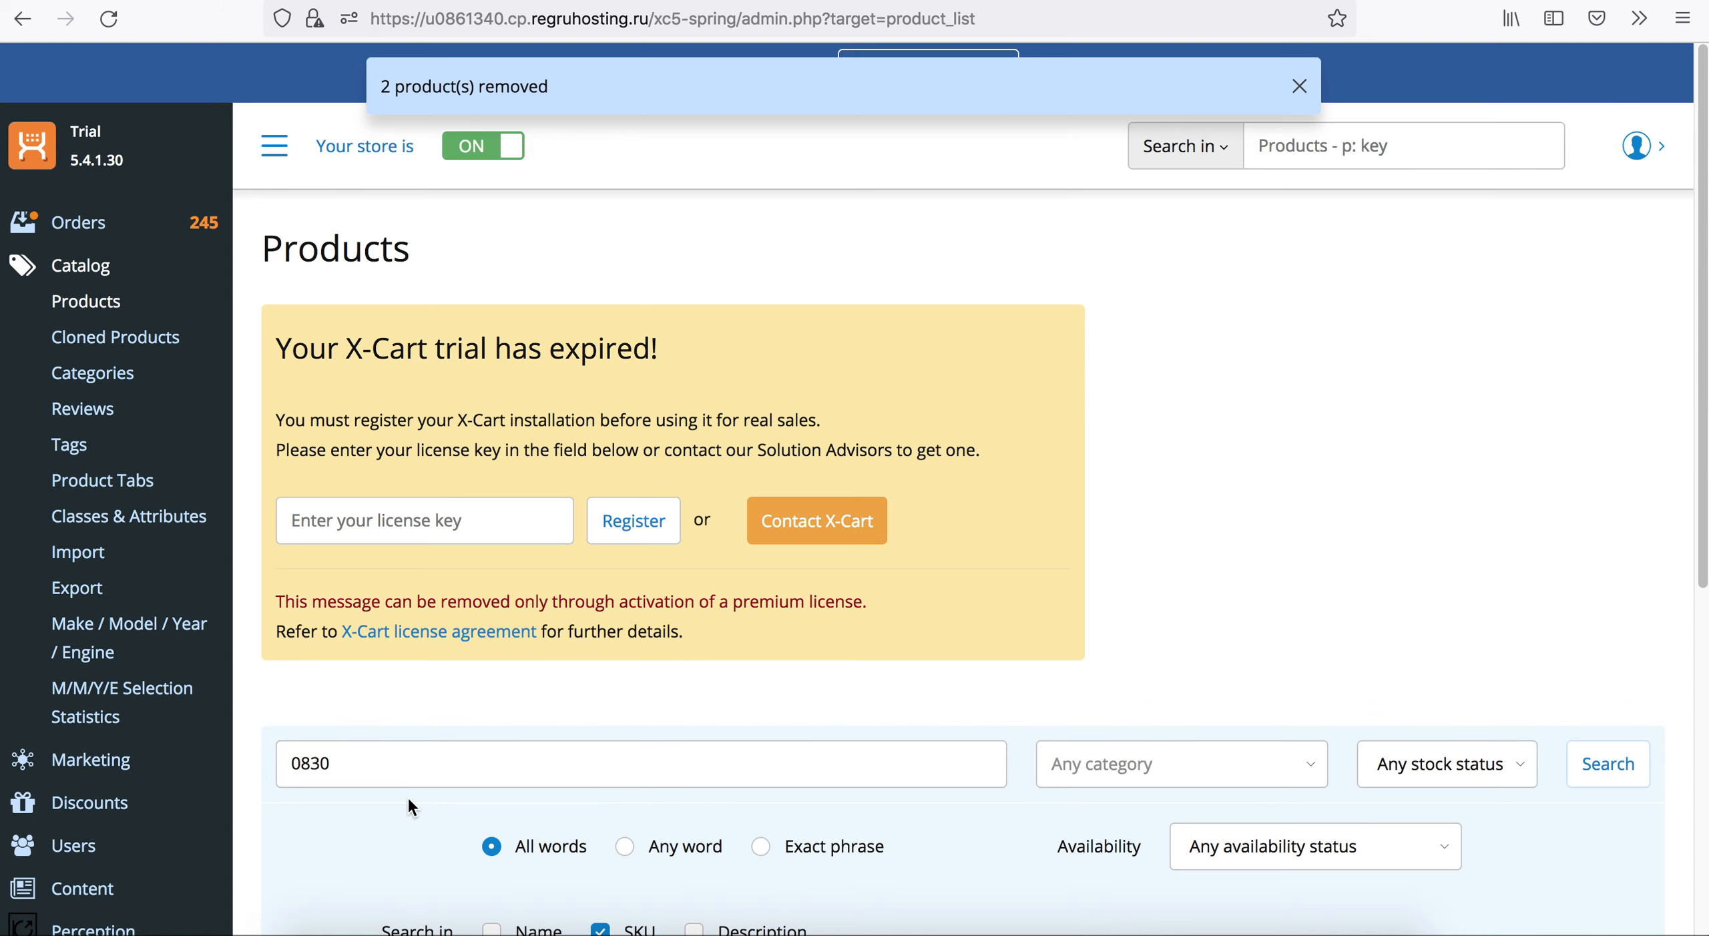
scroll(407, 795, "down", 5)
left_click(1636, 808)
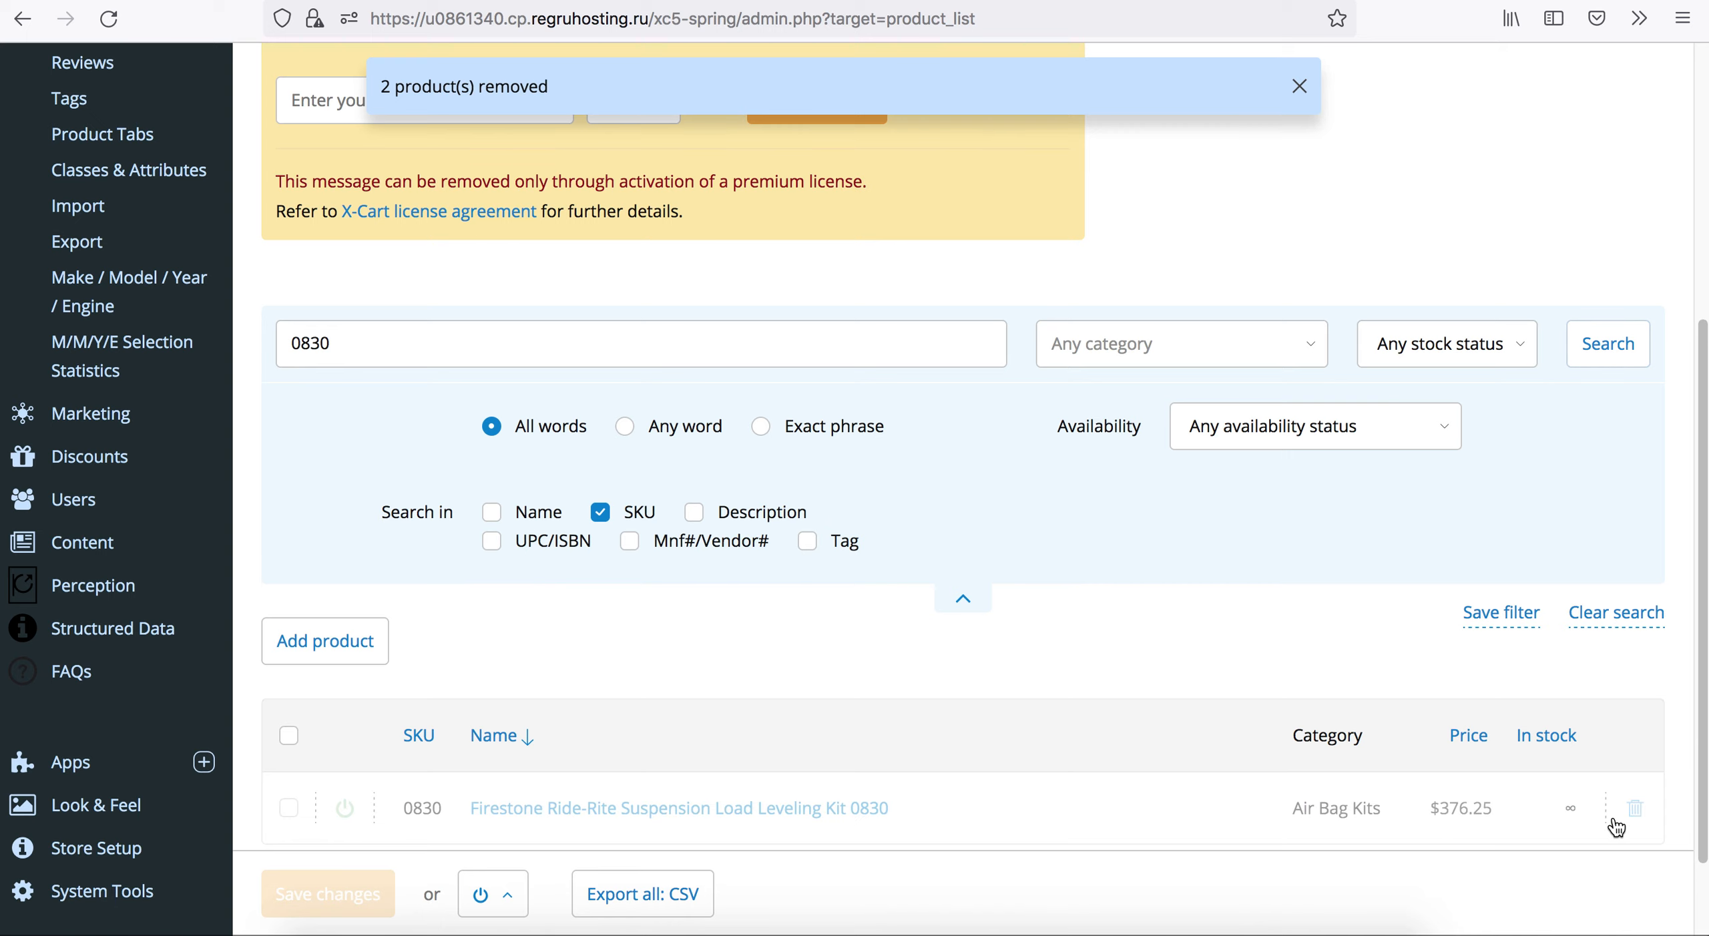
left_click(340, 893)
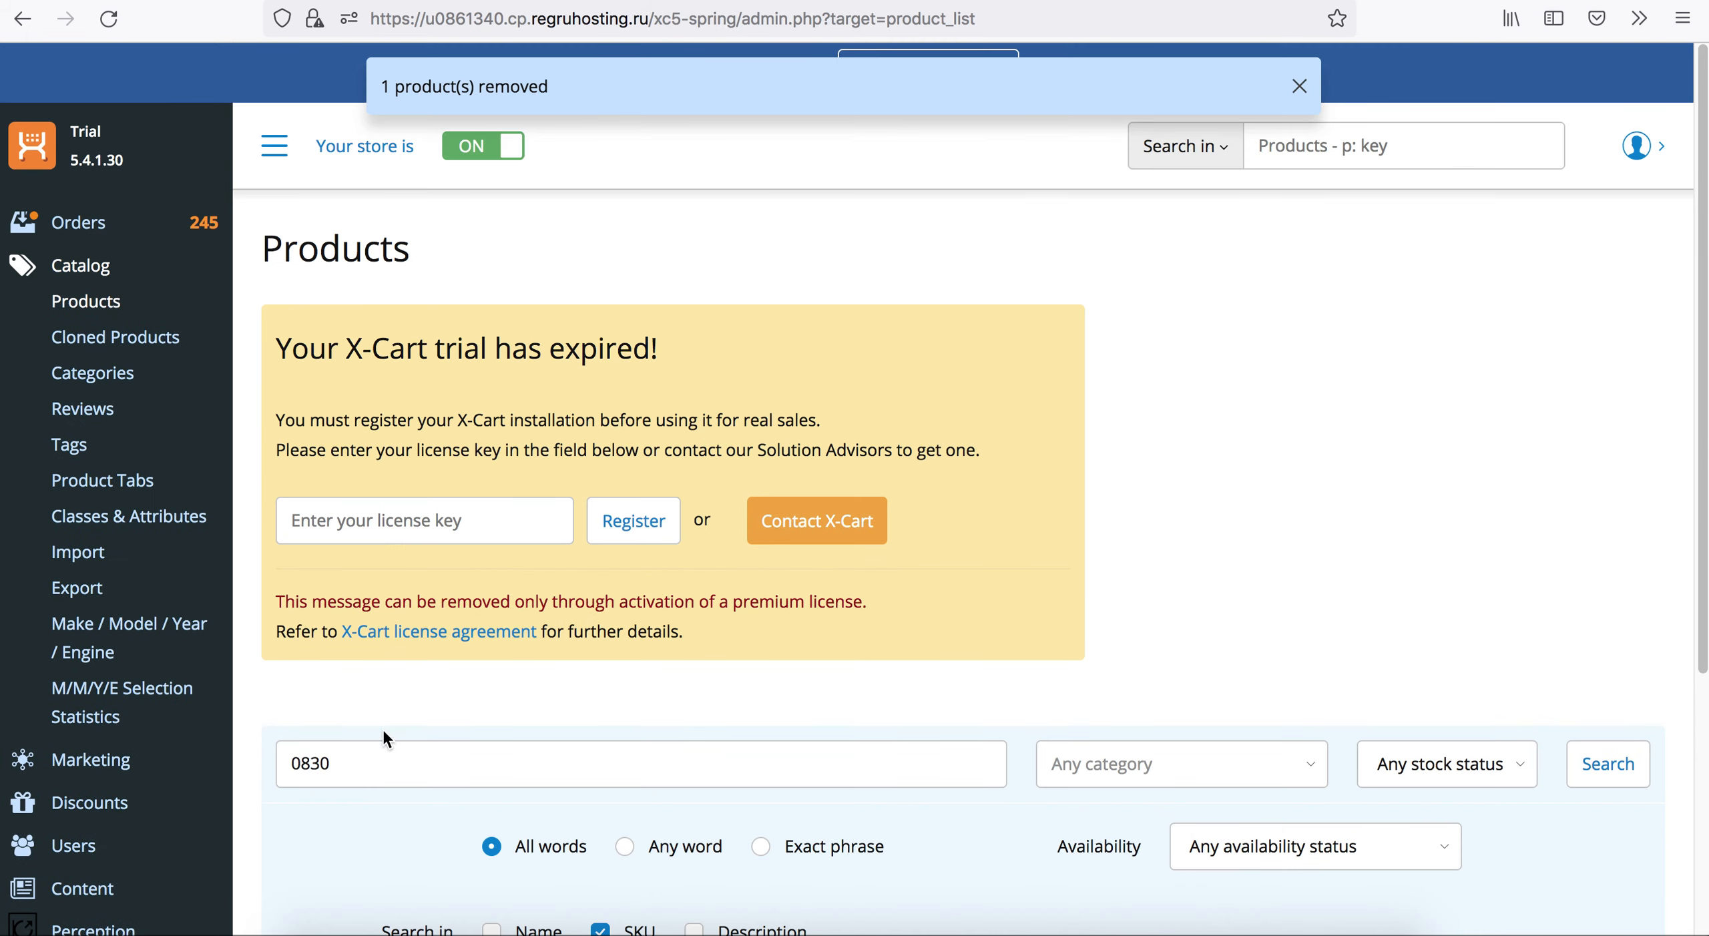
scroll(379, 741, "down", 5)
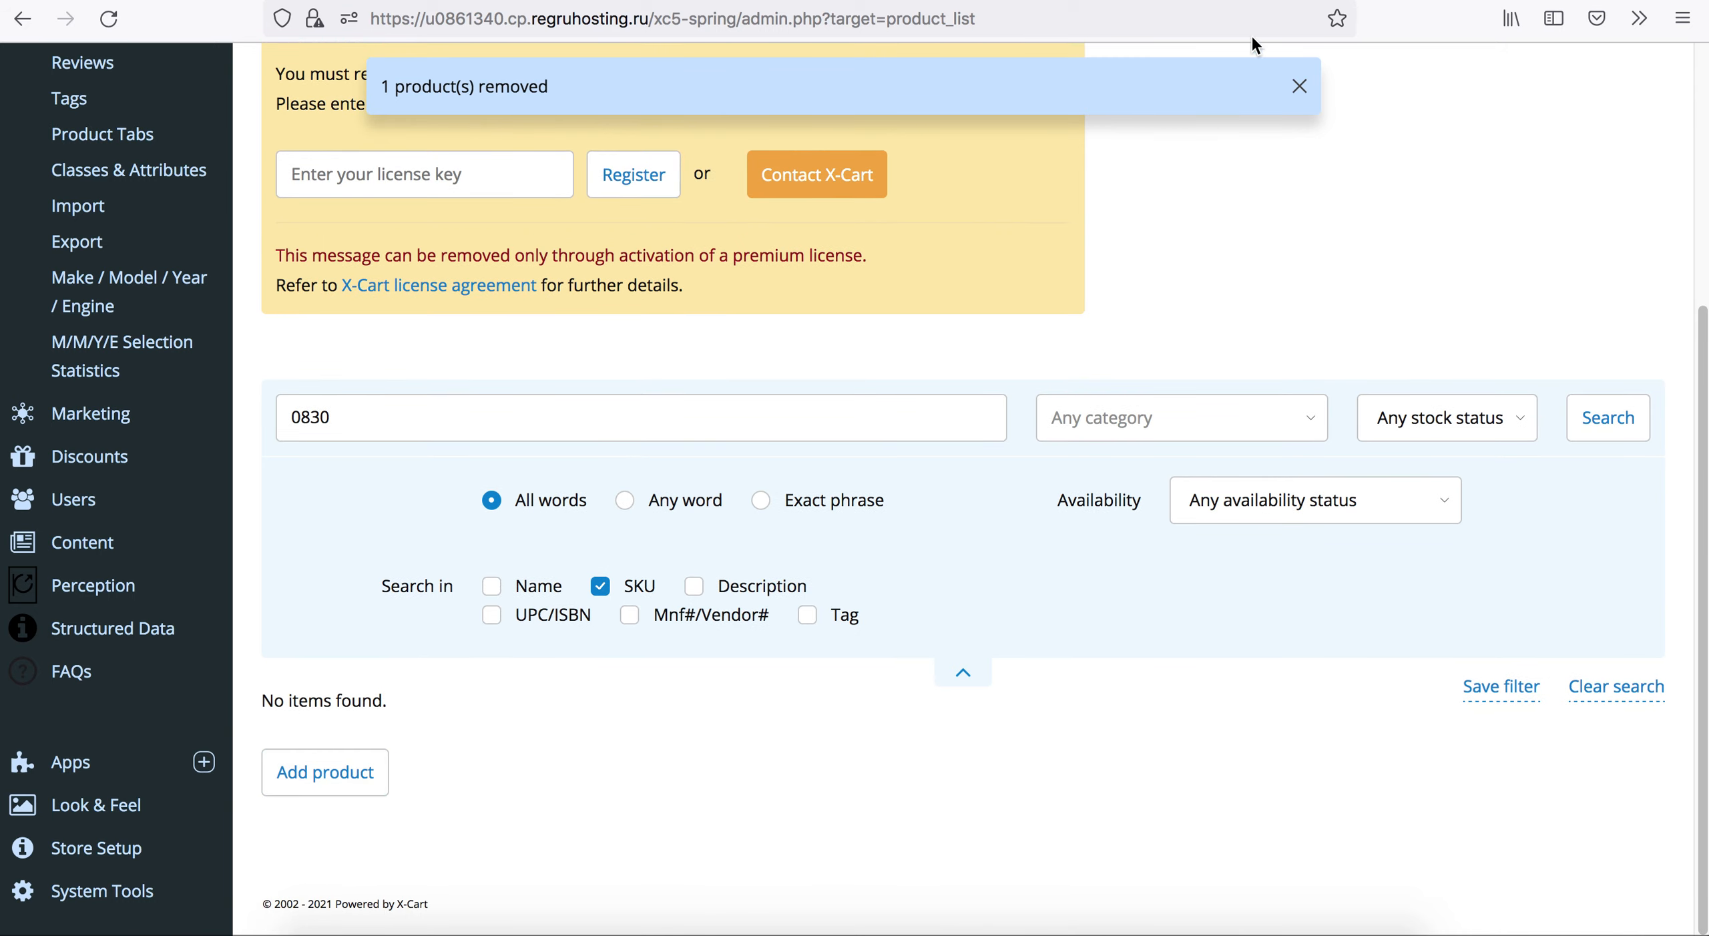
Refresh the var/log/2021/09 folder listing in the File Manager and rerun the ex.php script.
left_click(1381, 1)
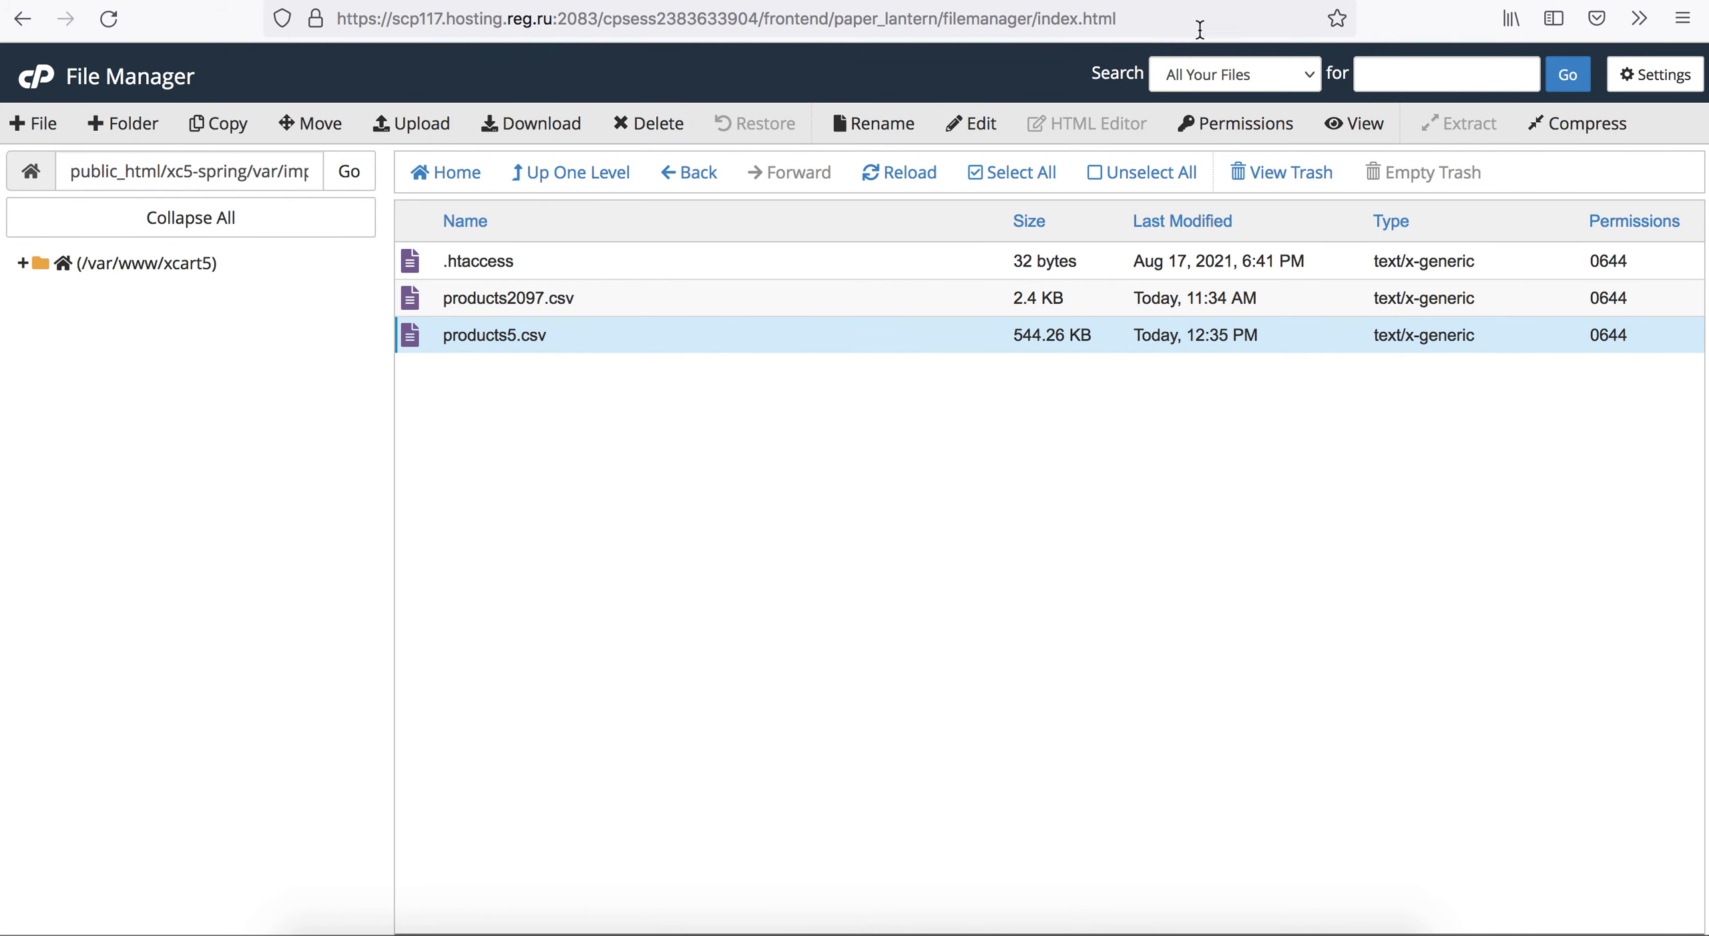
left_click(902, 172)
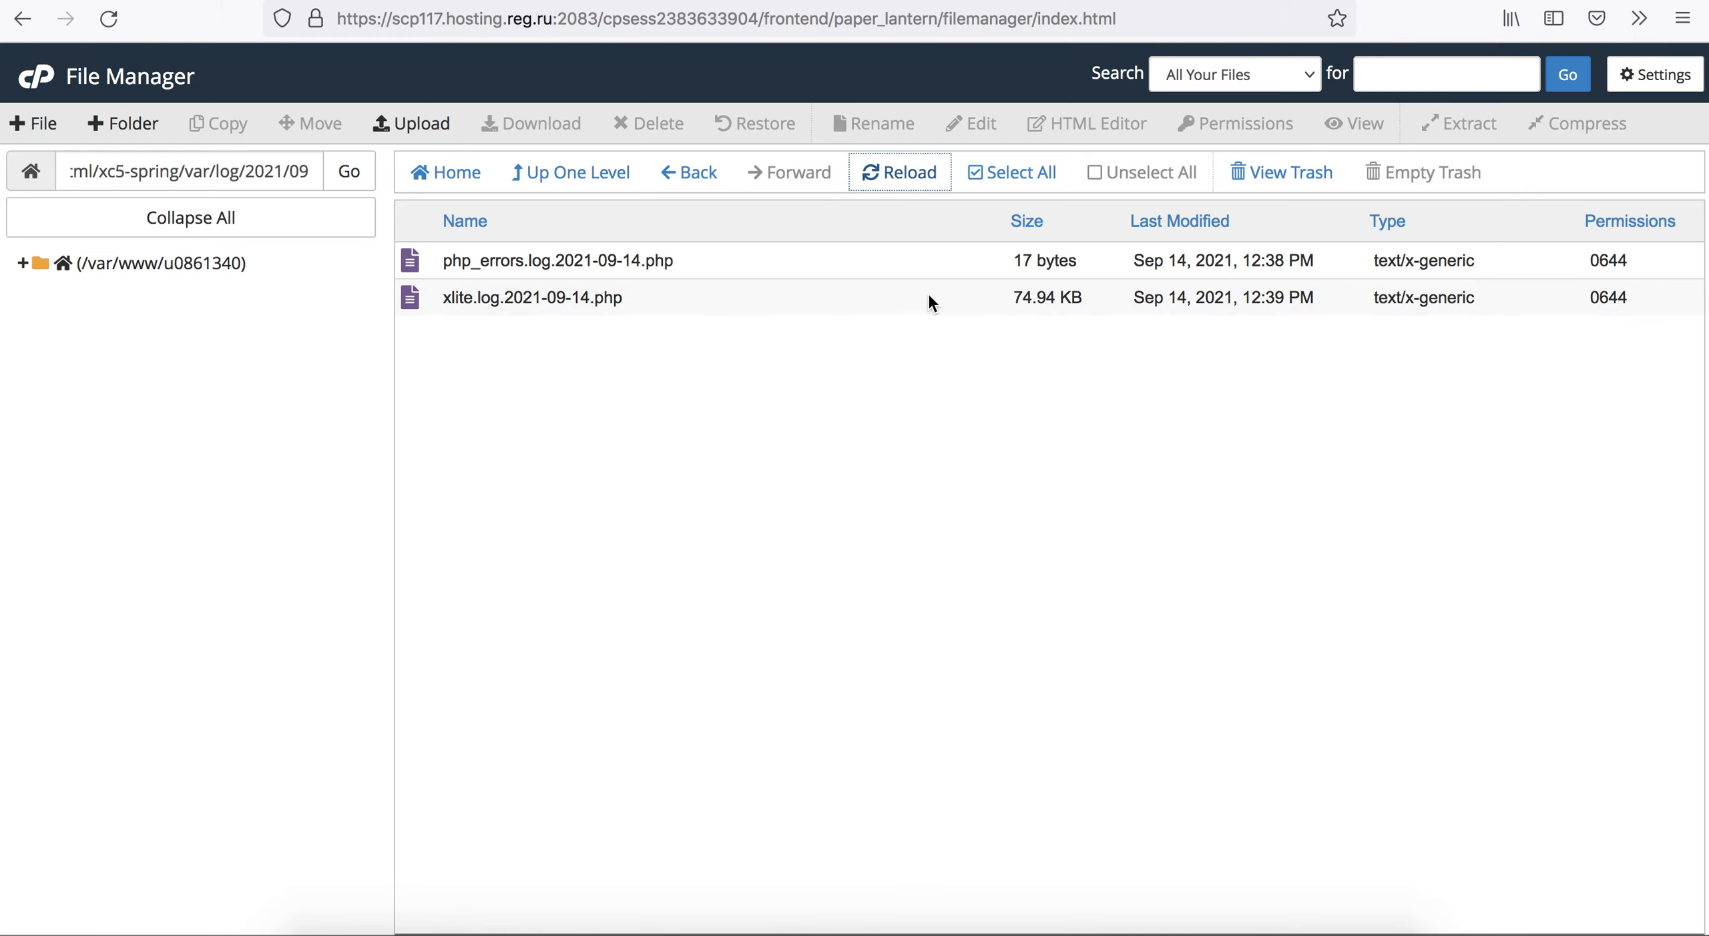
left_click(1416, 1)
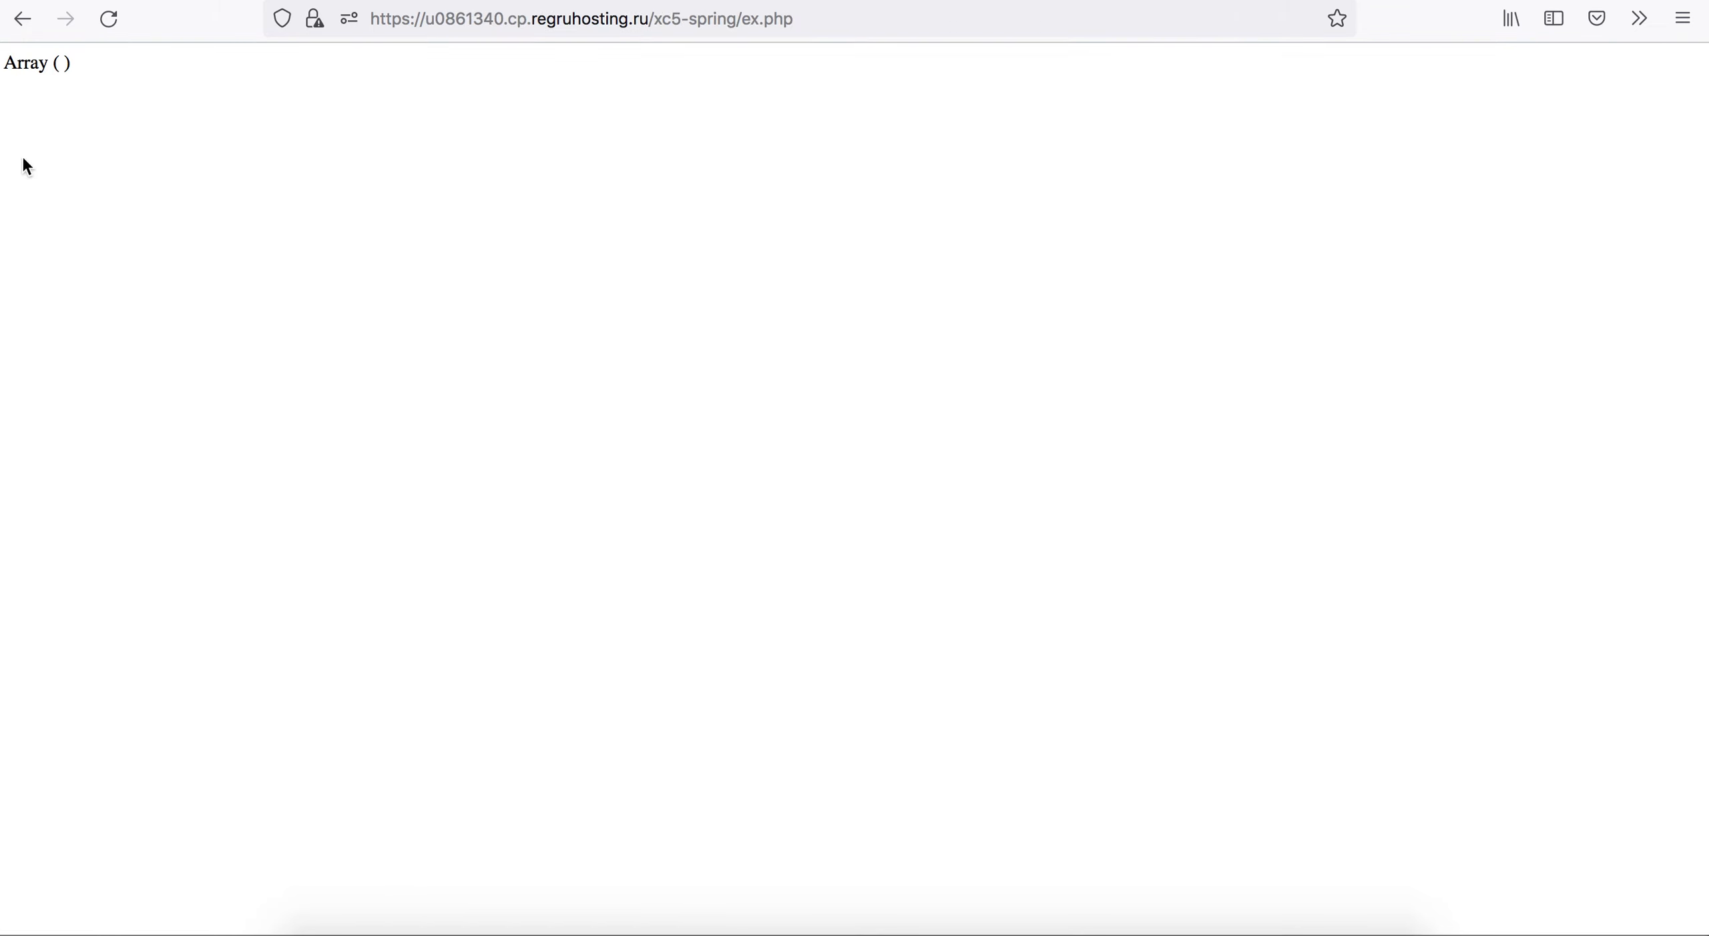
left_click(110, 20)
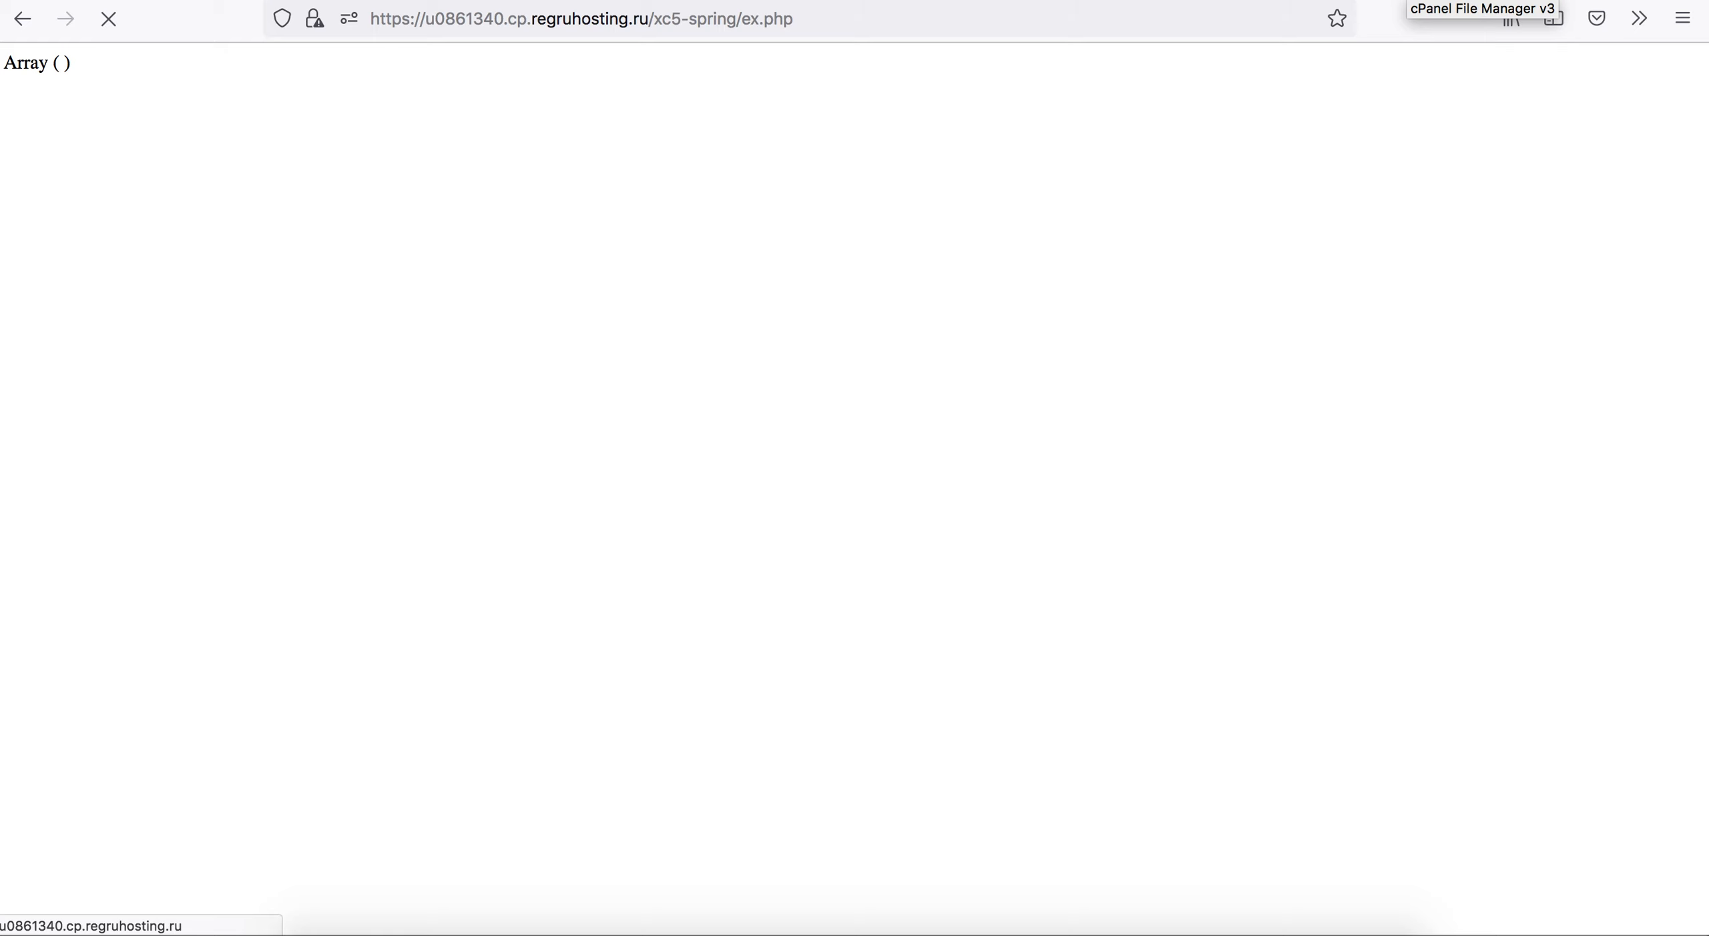
Refresh the log folder listing, view import_warnings.log.2021-09-14.php and examine its import entries.
left_click(1402, 0)
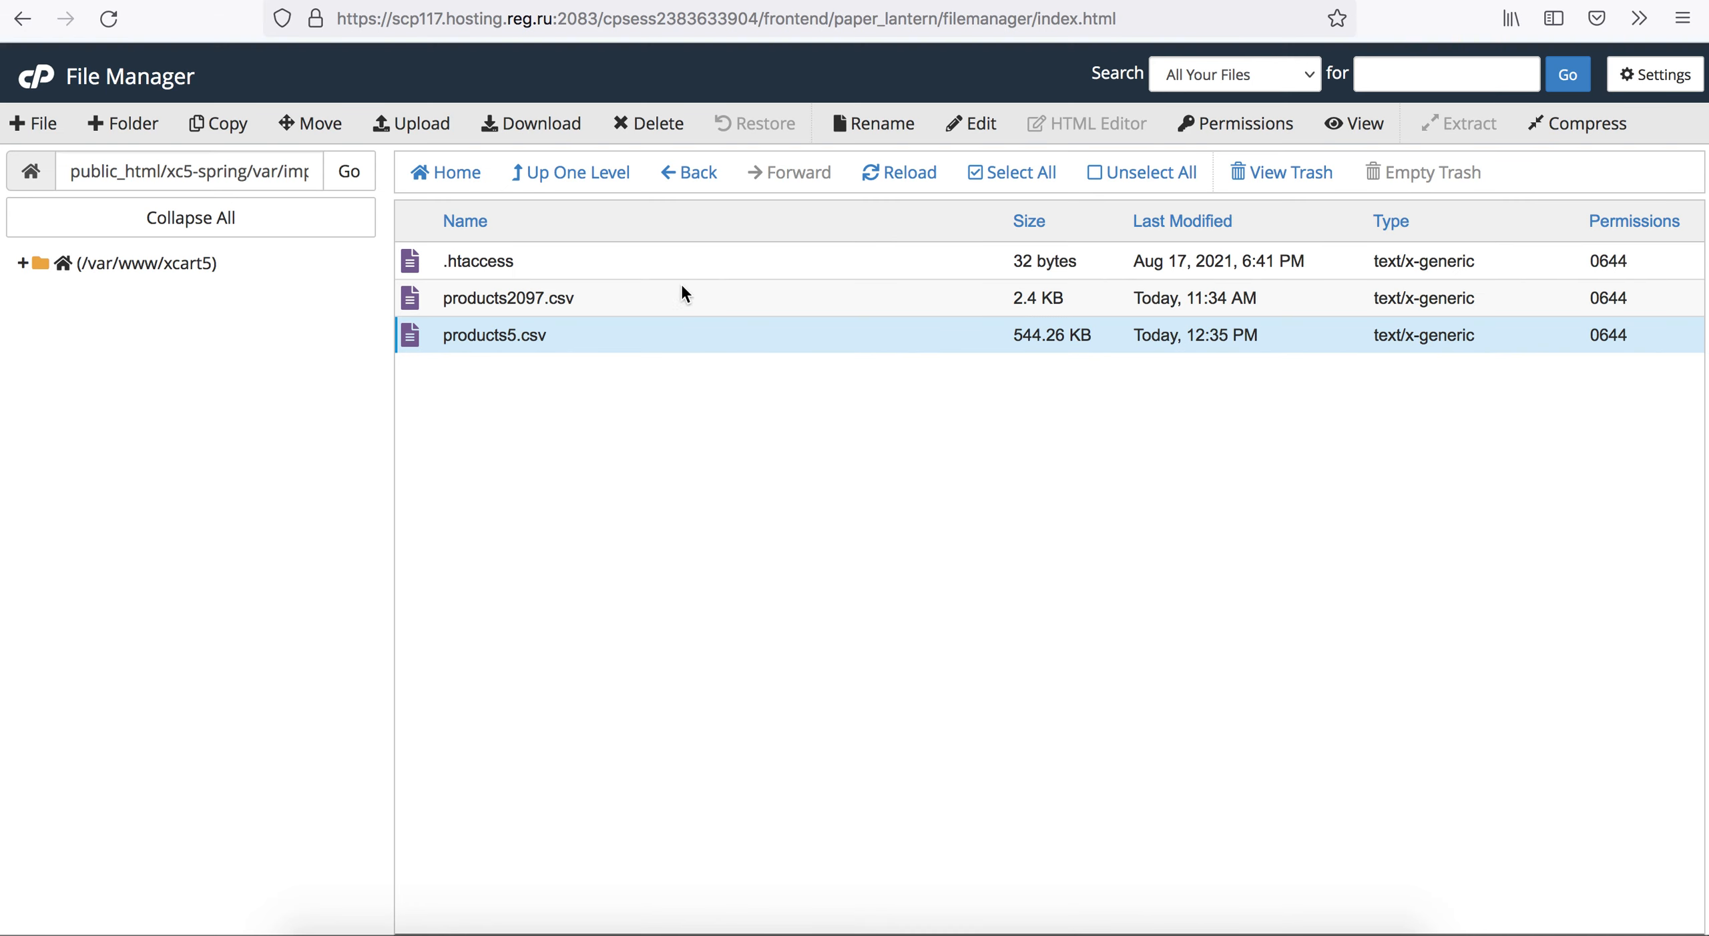
left_click(1272, 1)
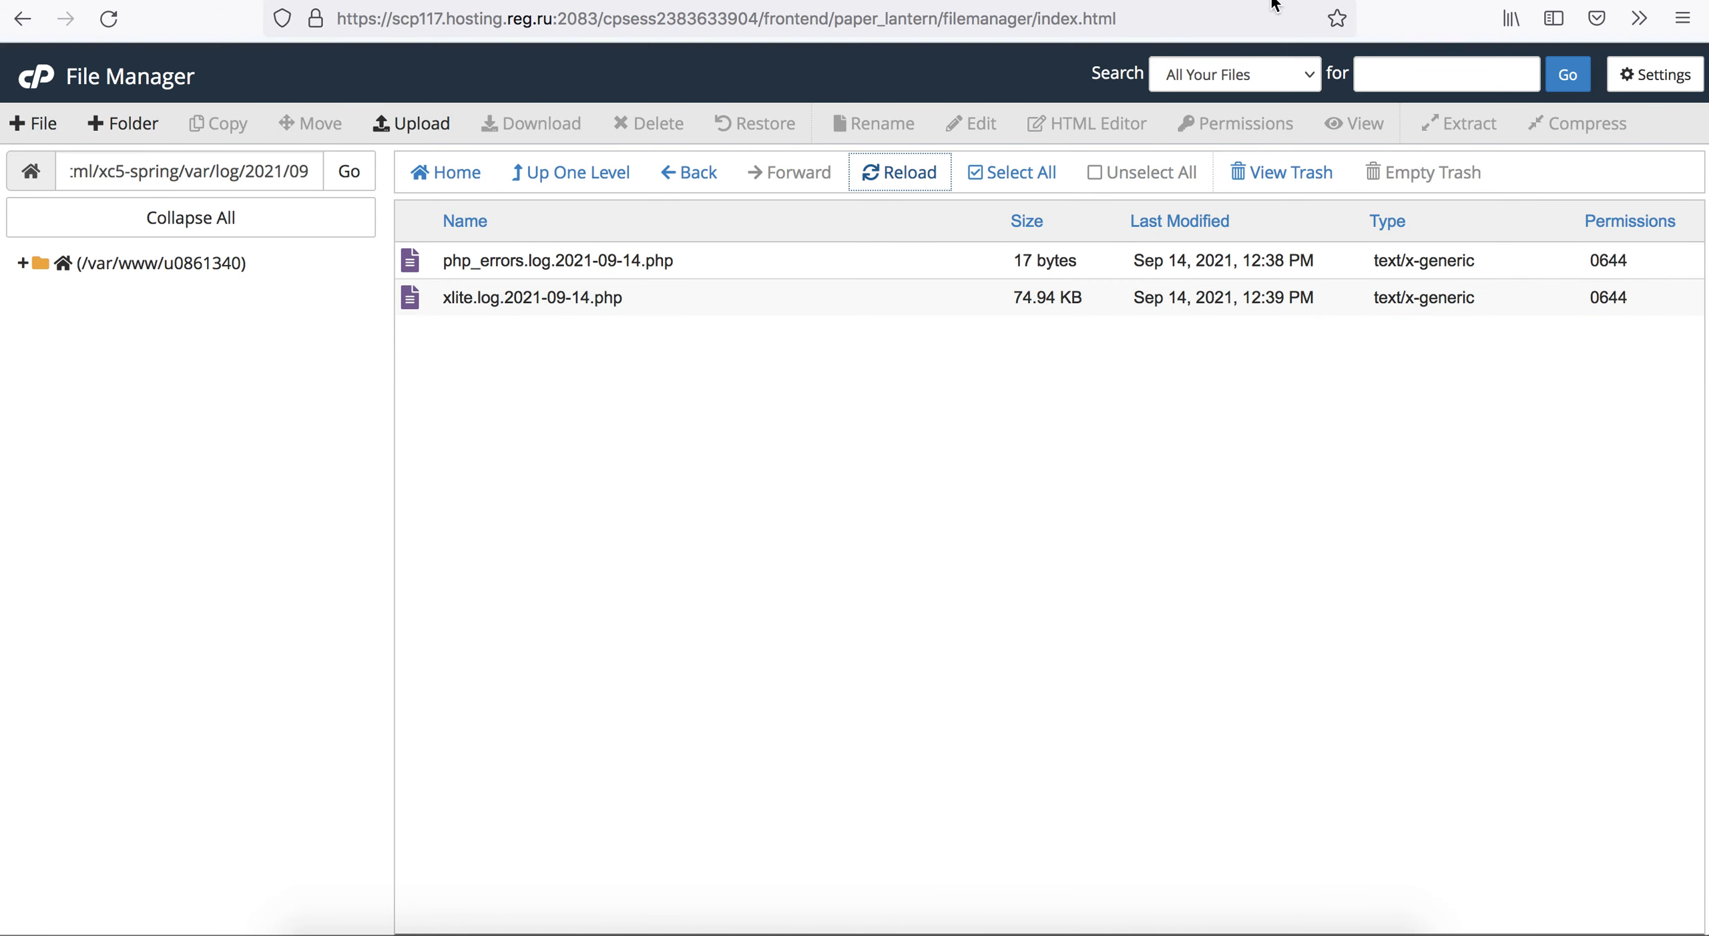
left_click(907, 175)
left_click(592, 260)
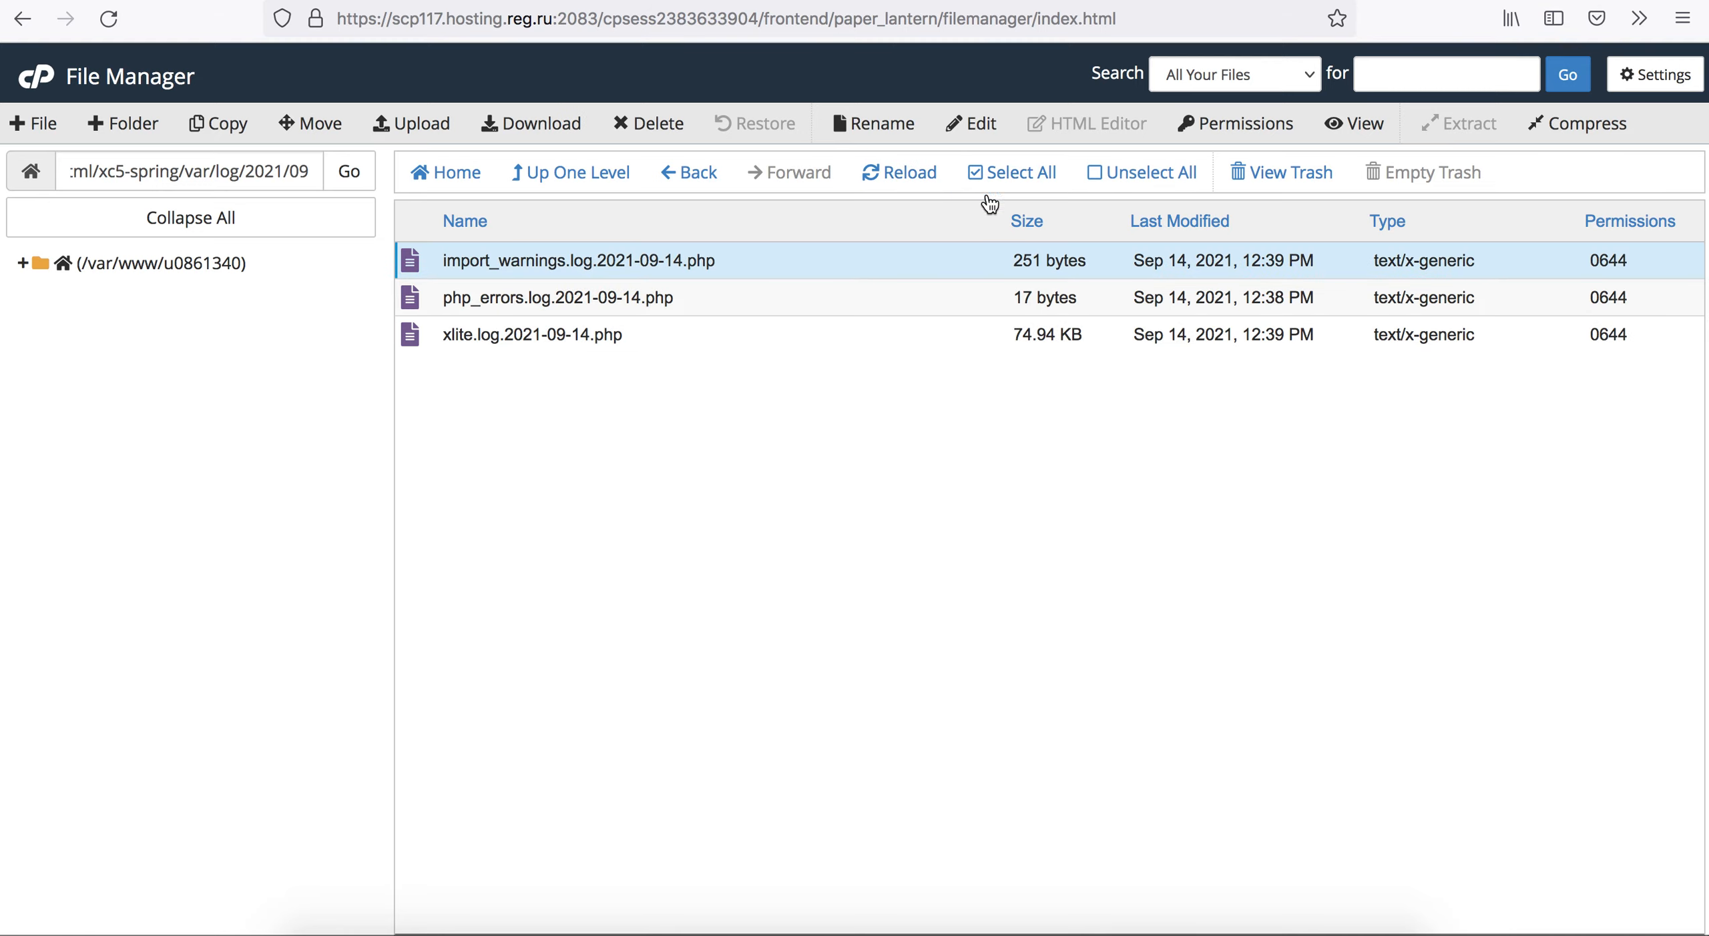
left_click(1350, 125)
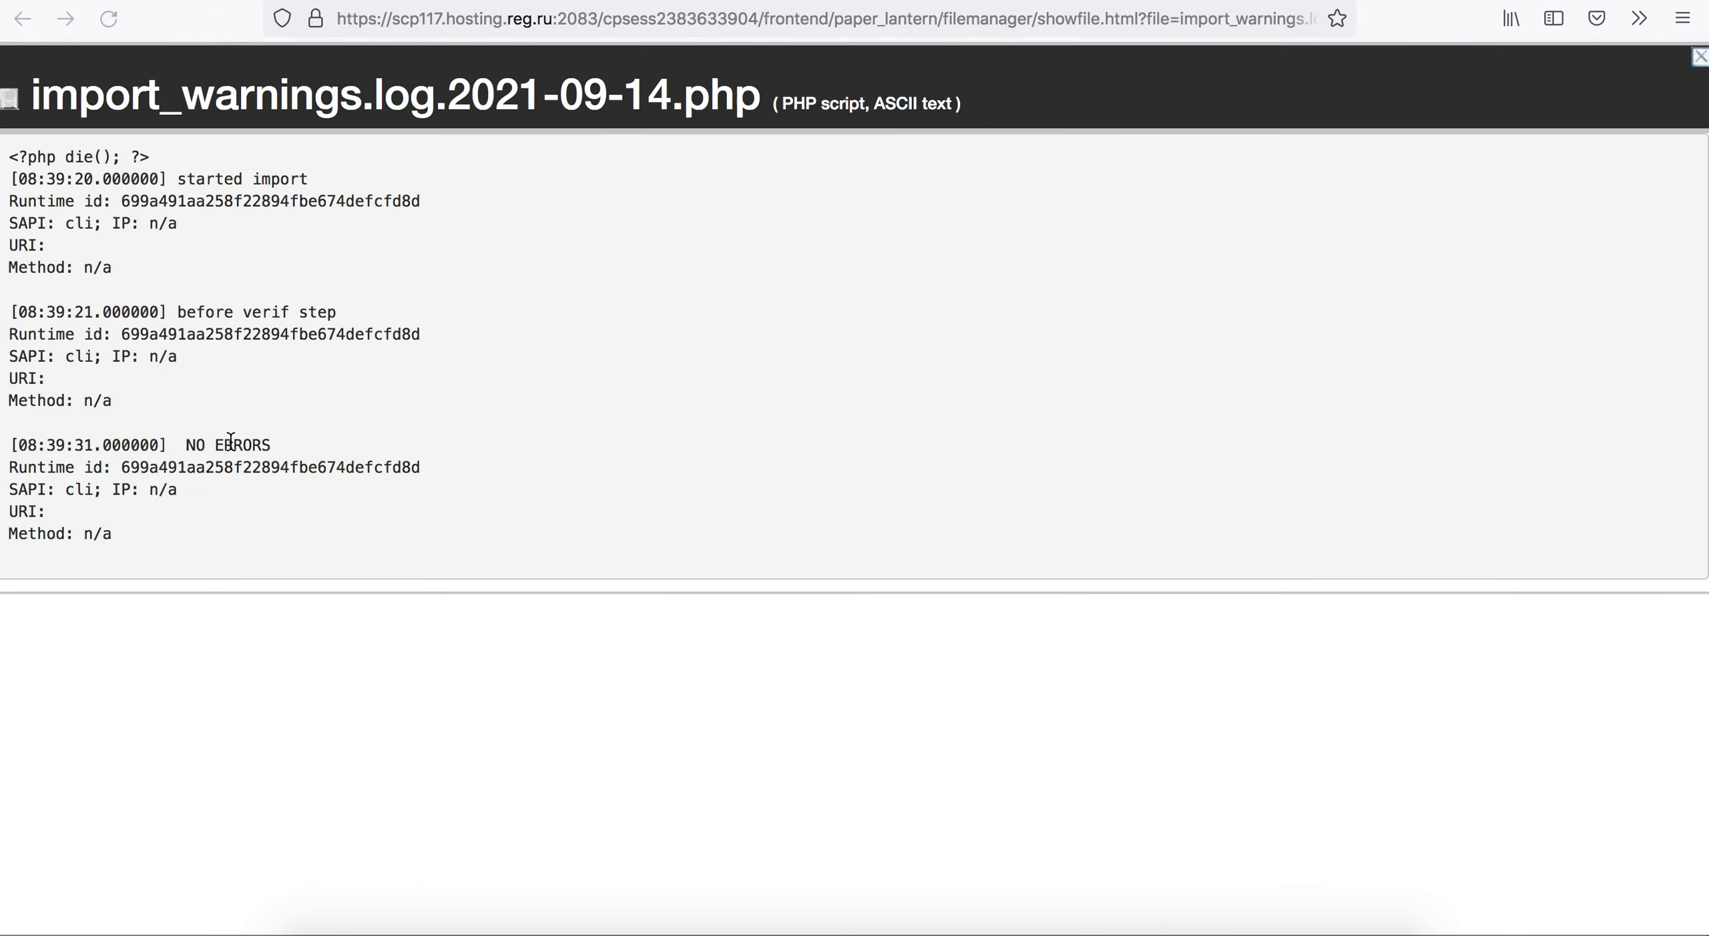
left_click_drag(139, 179, 247, 491)
left_click_drag(134, 544, 86, 291)
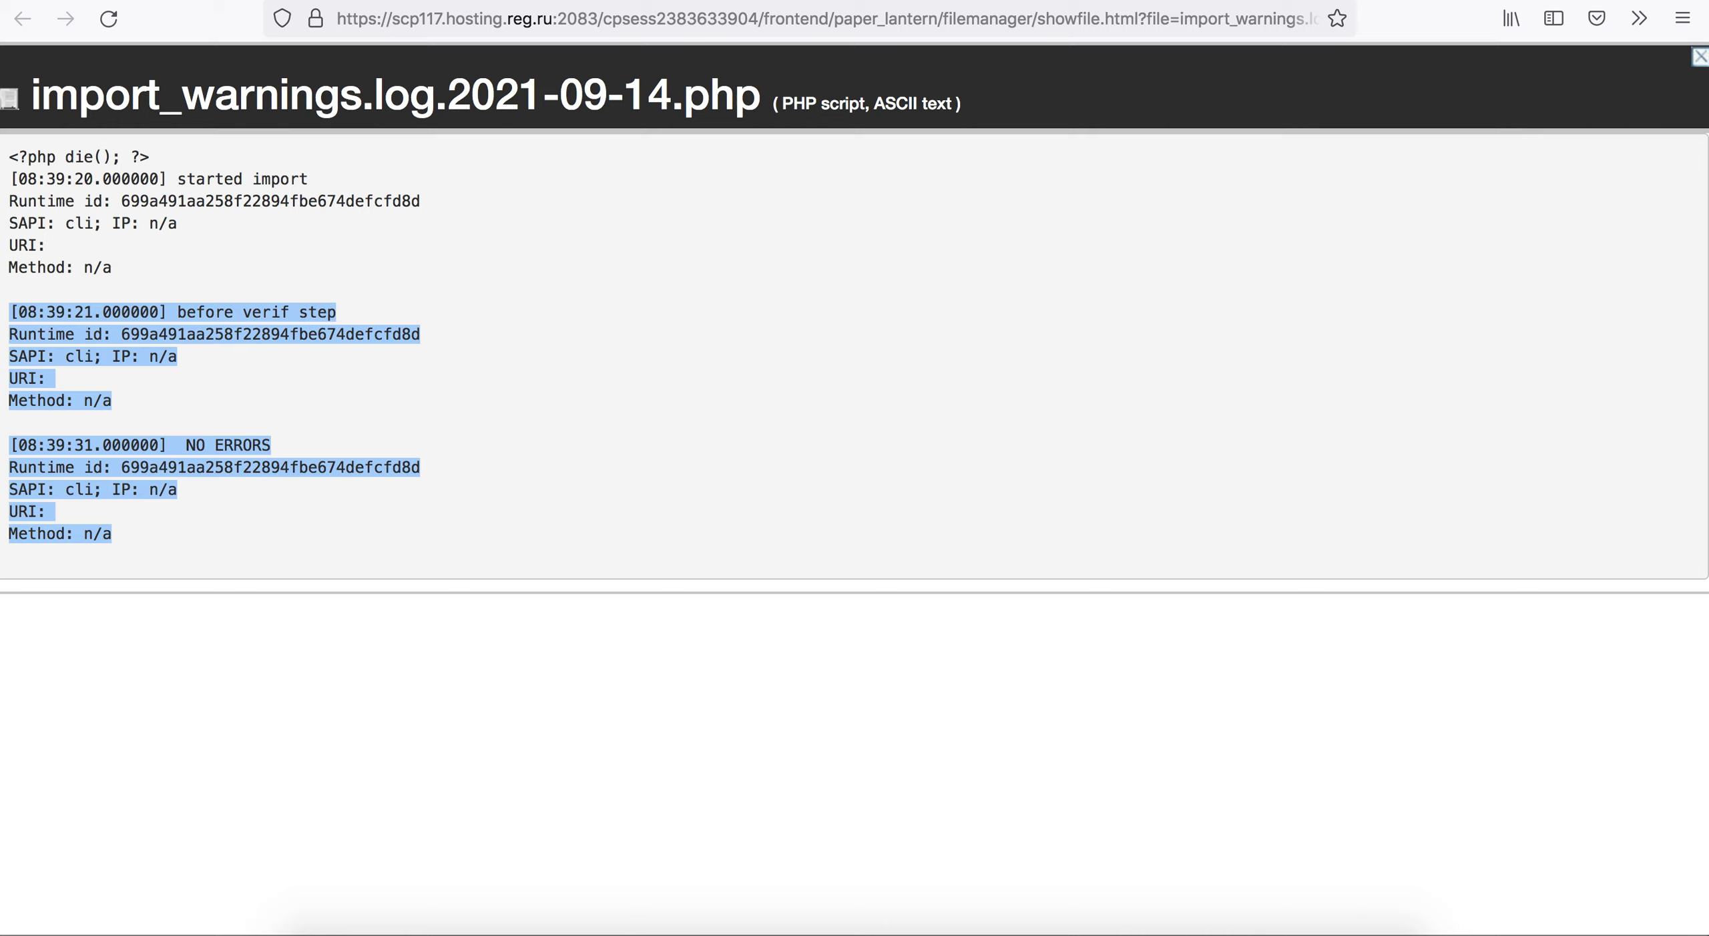
Reload the import warnings log until the finished entry is written, and examine its duration, warnings and errors.
left_click(110, 20)
left_click(114, 20)
left_click(115, 20)
left_click(115, 20)
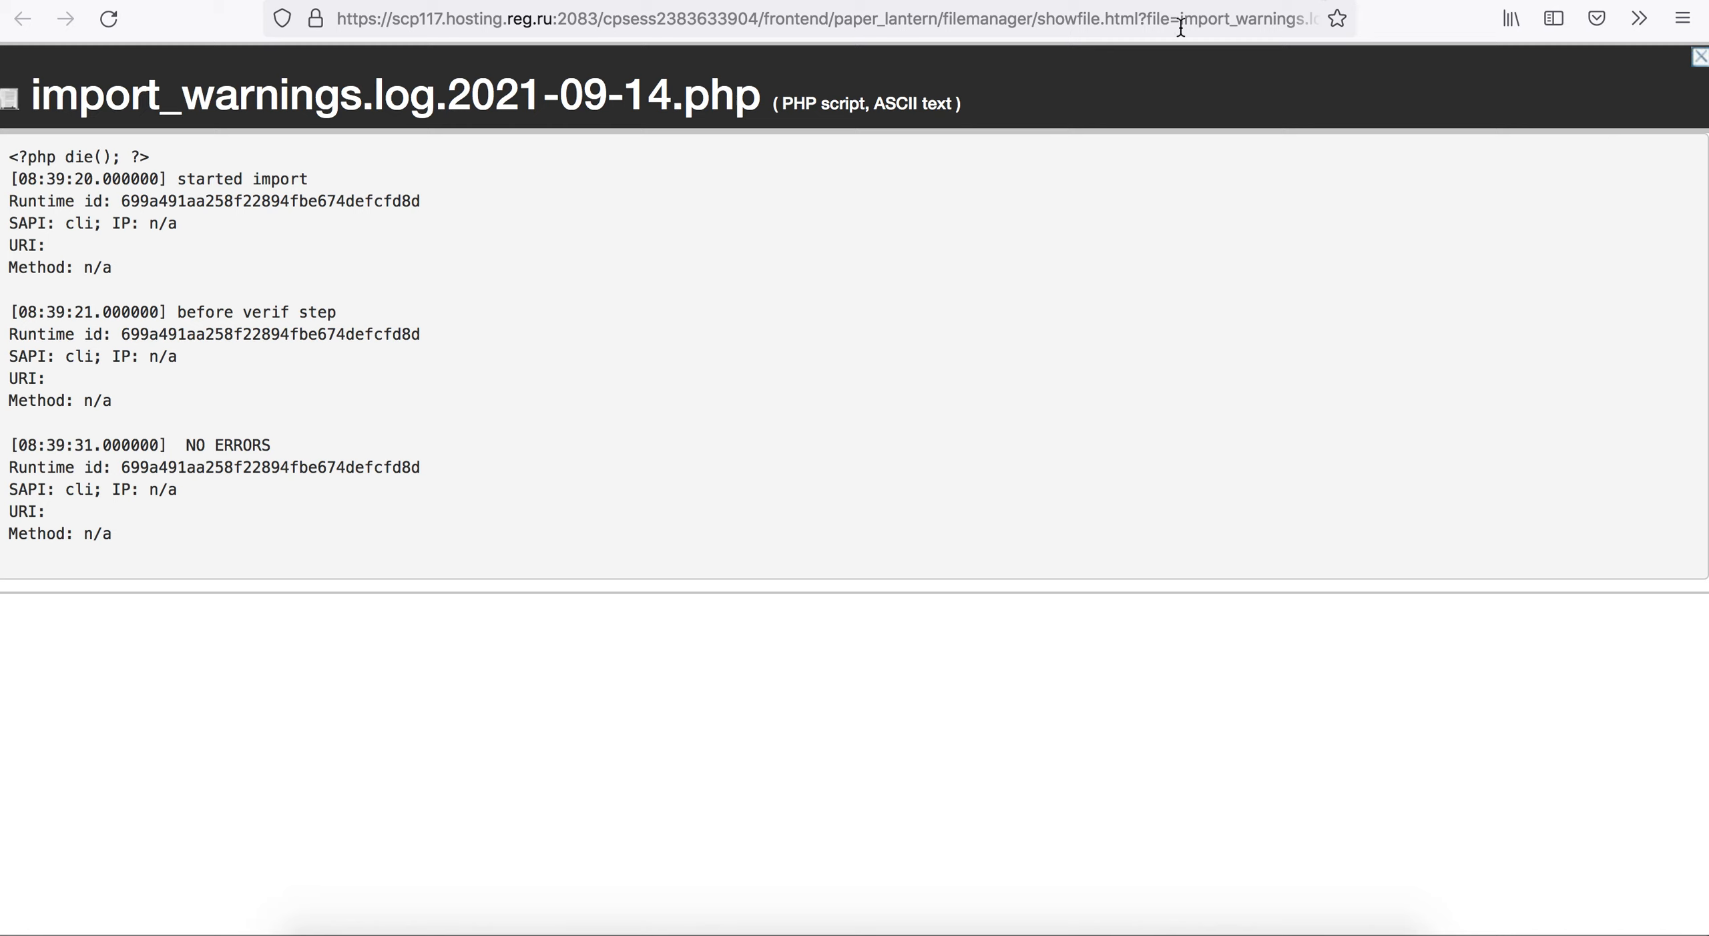
left_click(108, 19)
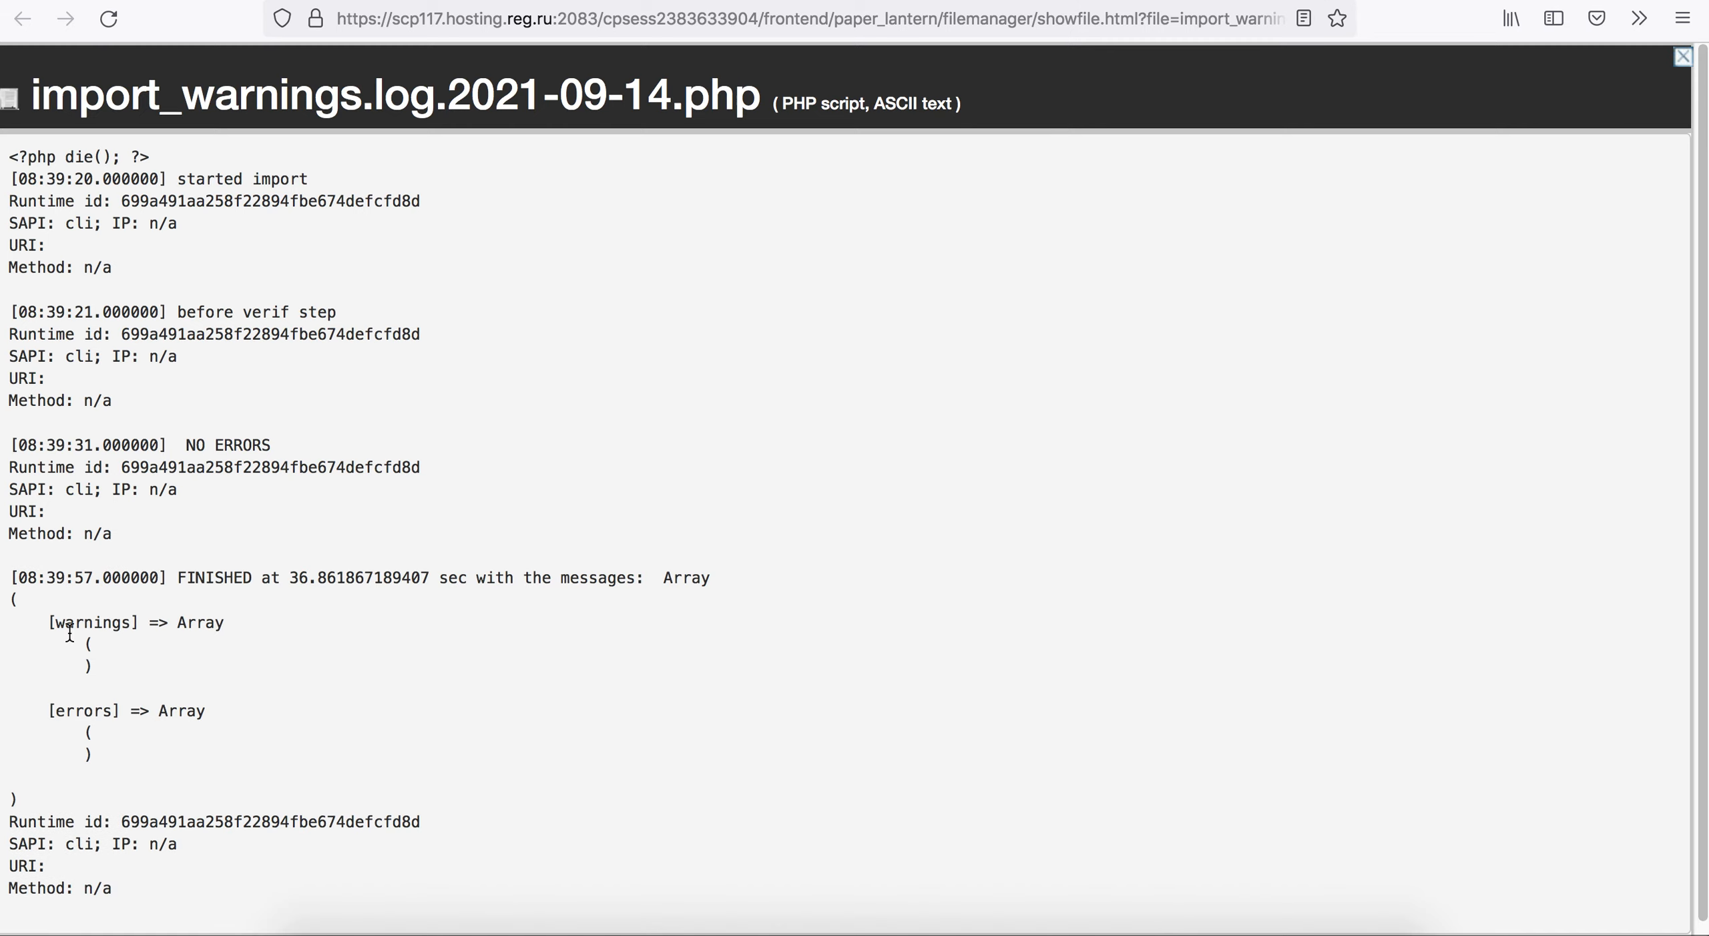
left_click_drag(74, 576, 312, 578)
left_click_drag(312, 577, 431, 578)
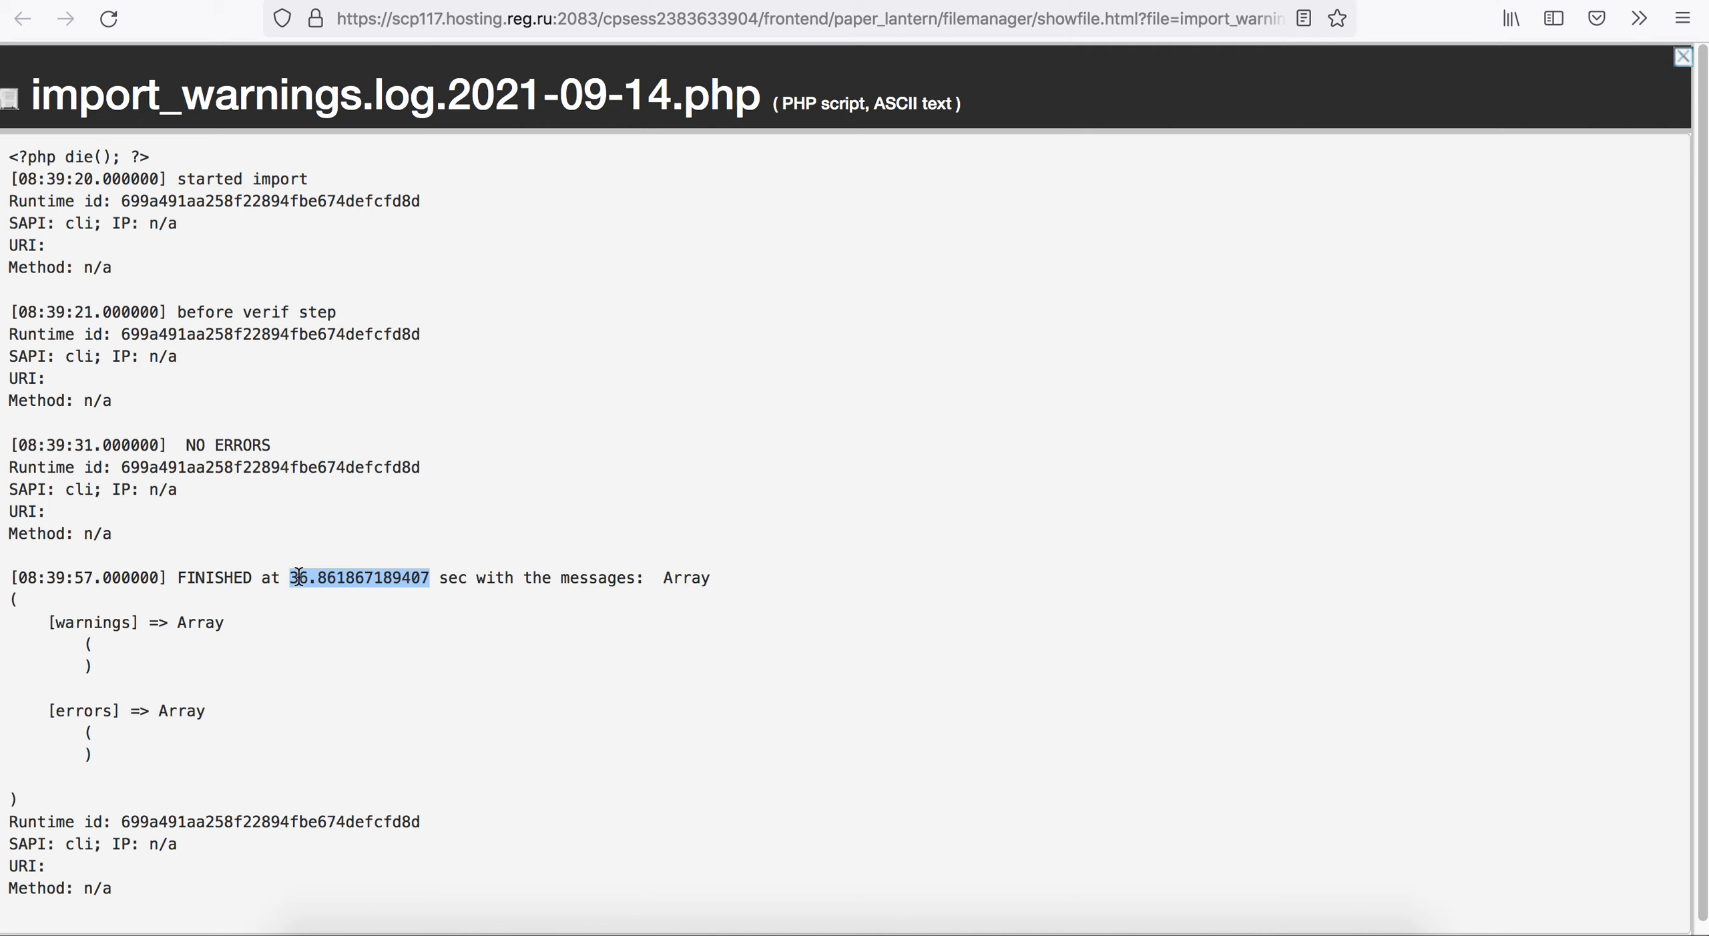
Review products5.csv in the import folder's file list, and return to the import warnings log.
left_click(945, 1)
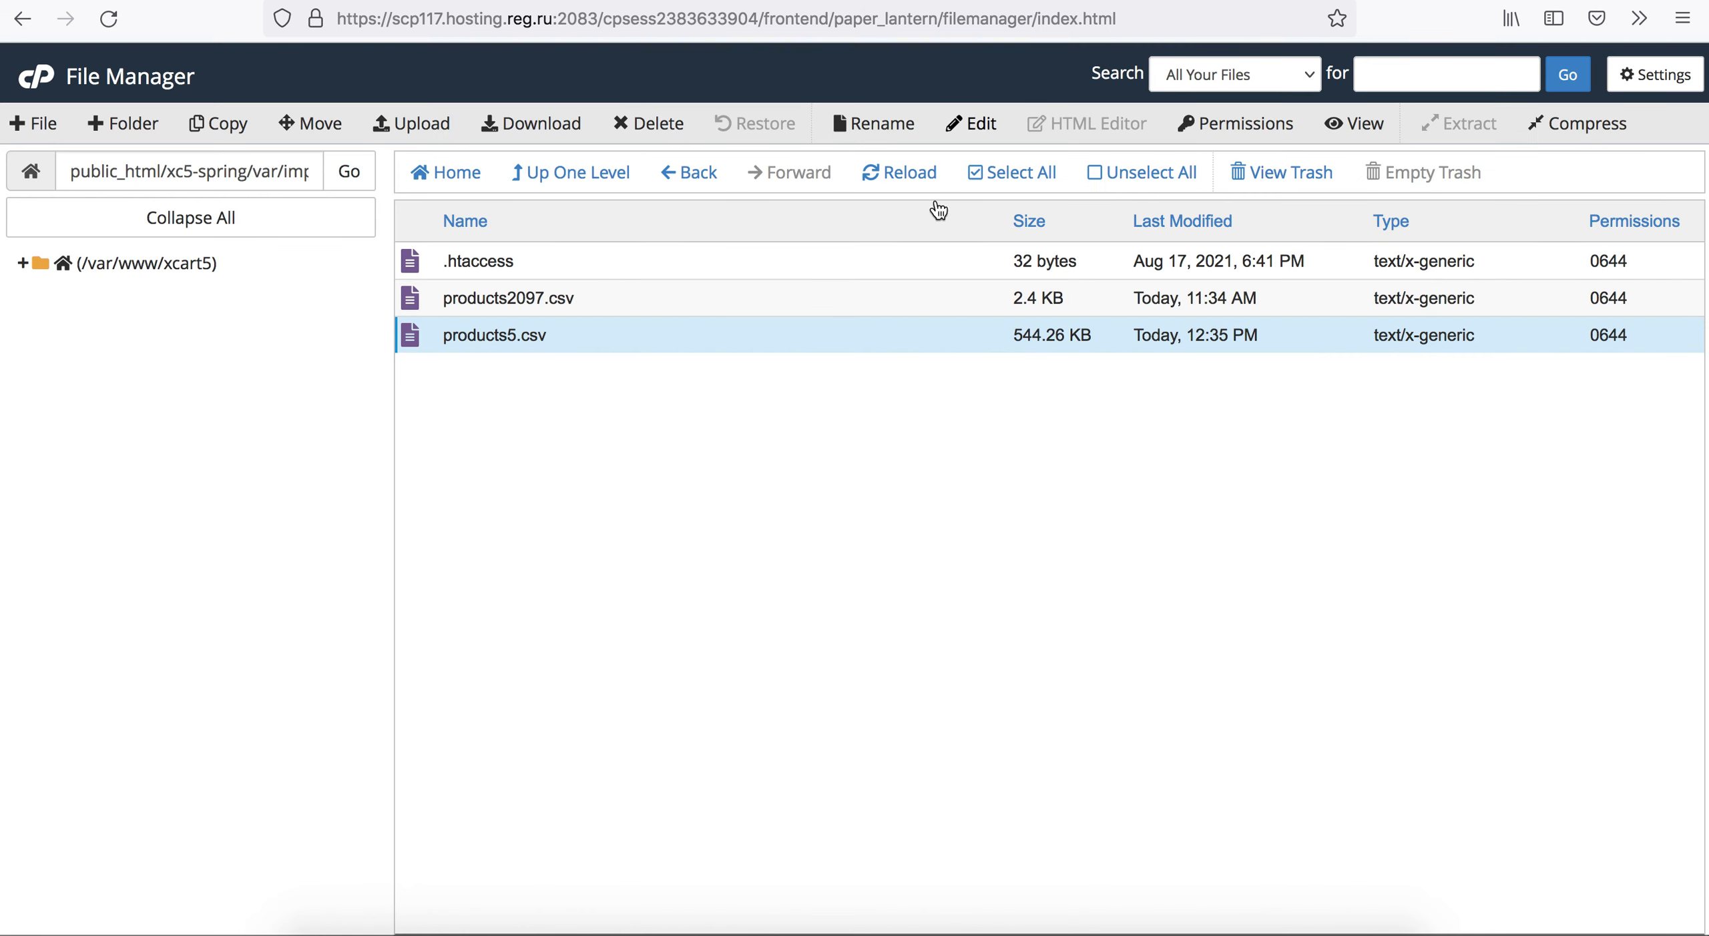
left_click(758, 311)
left_click(758, 317)
left_click(759, 312)
left_click(755, 322)
left_click(761, 311)
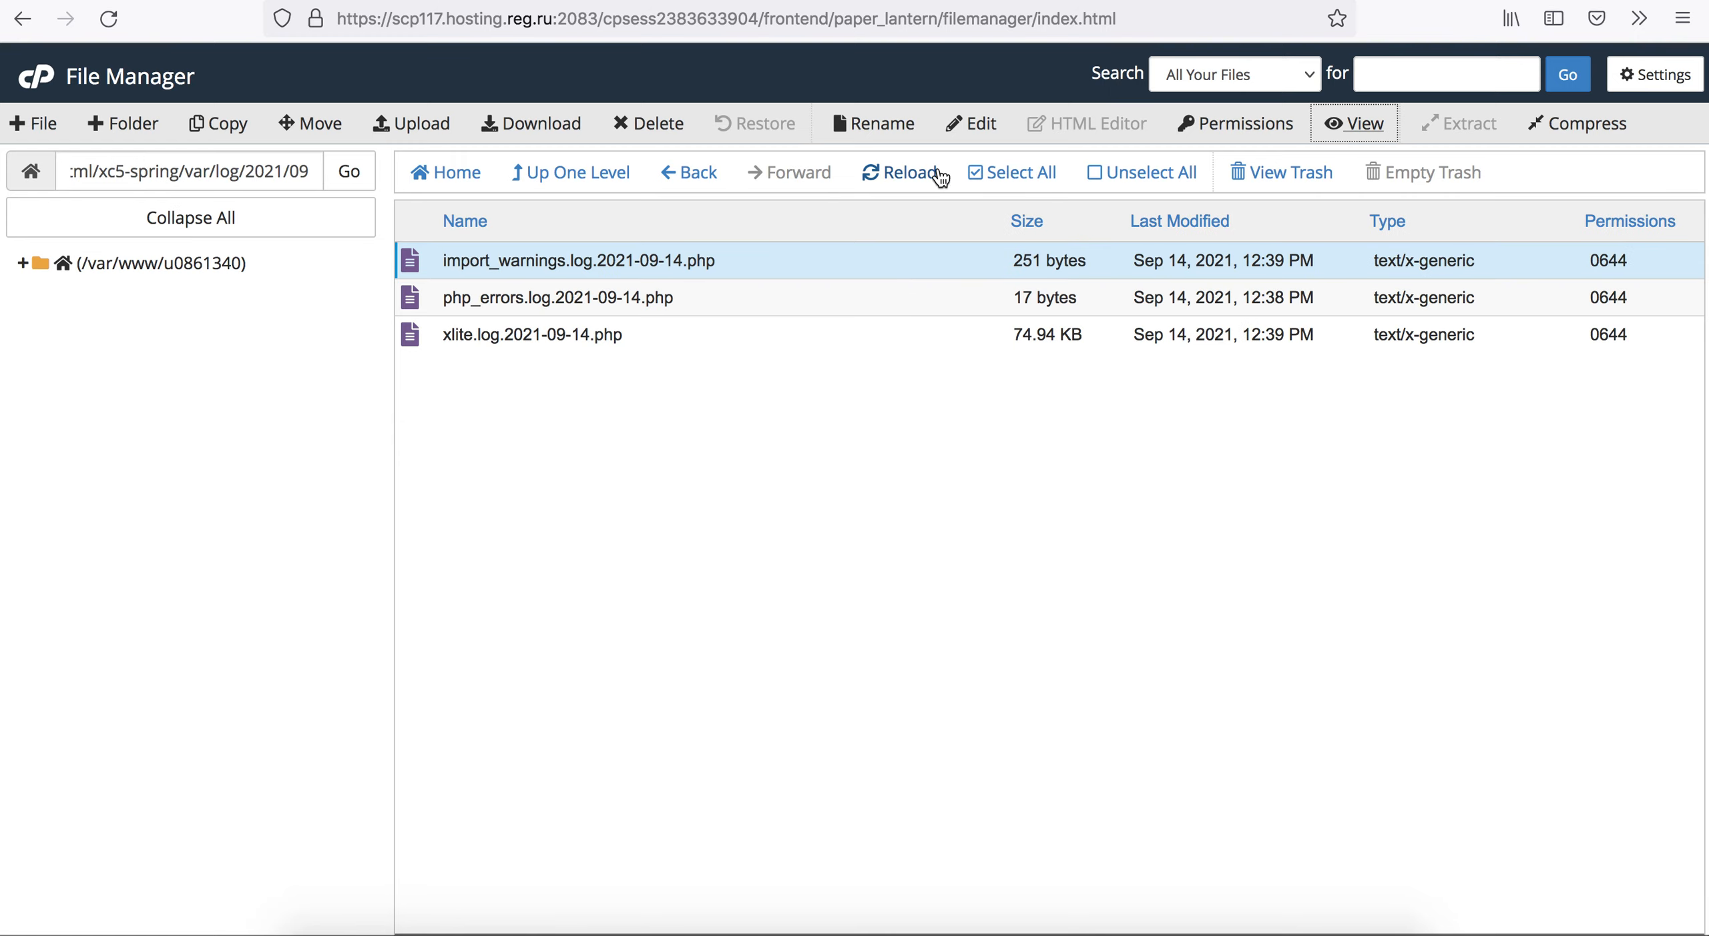
left_click(1352, 124)
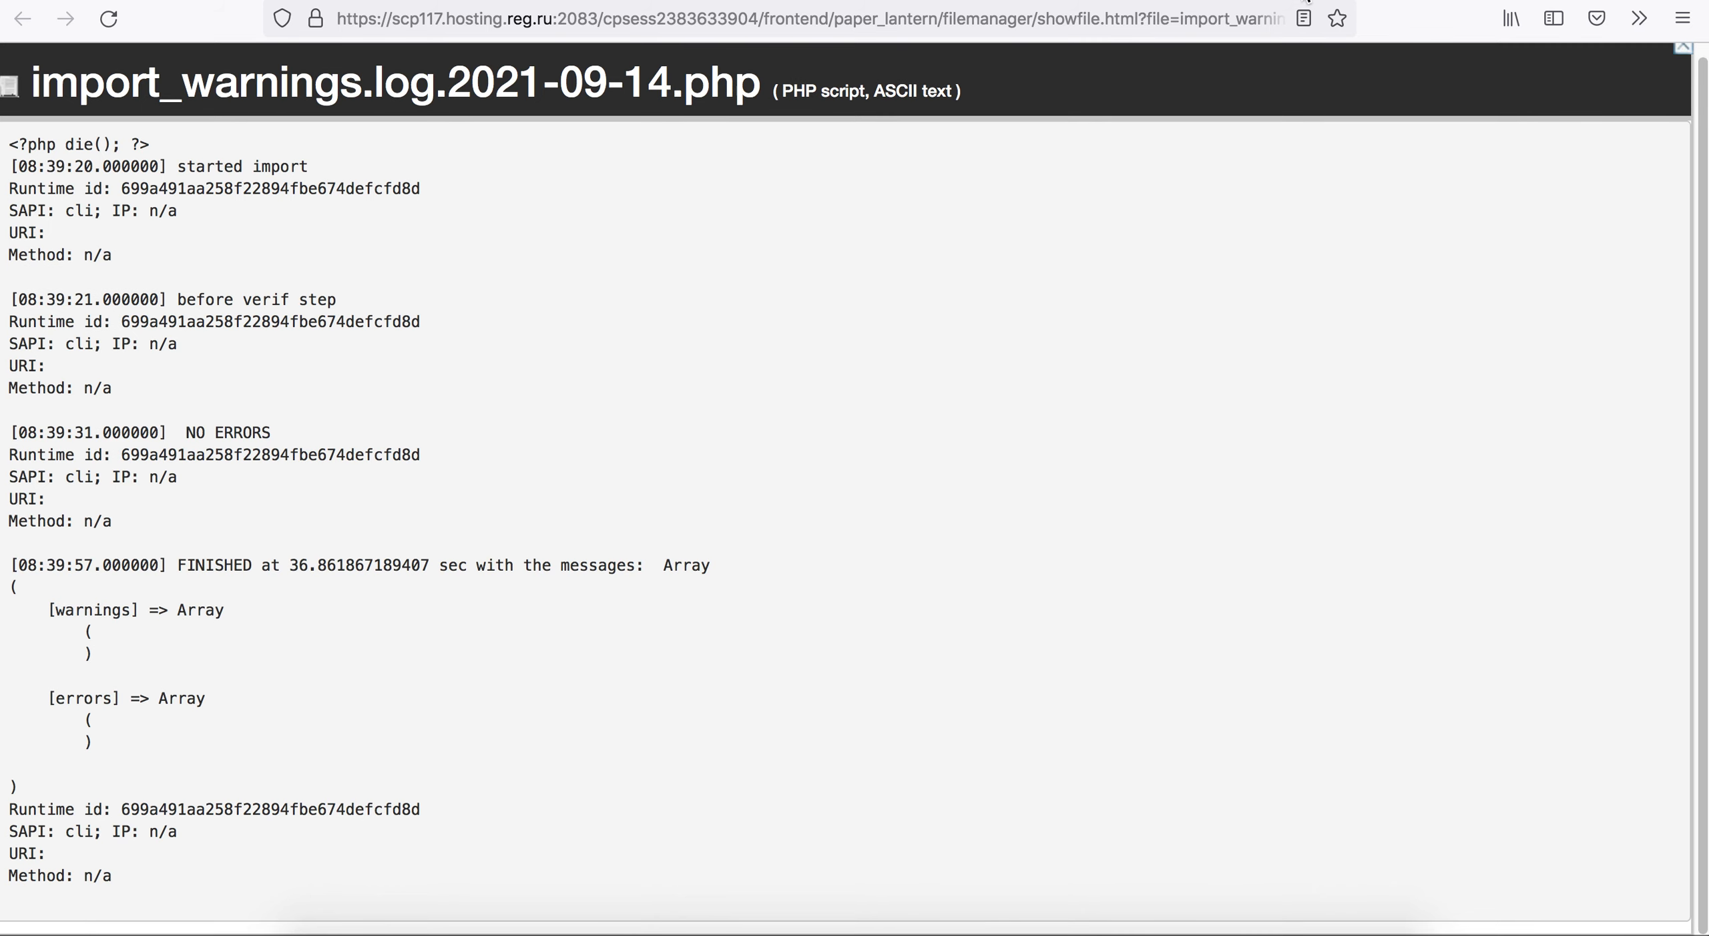
Open the X-Cart catalog's Import page and examine the image verification, import mode, charset and CSV delimiter settings.
left_click(1158, 0)
left_click(601, 0)
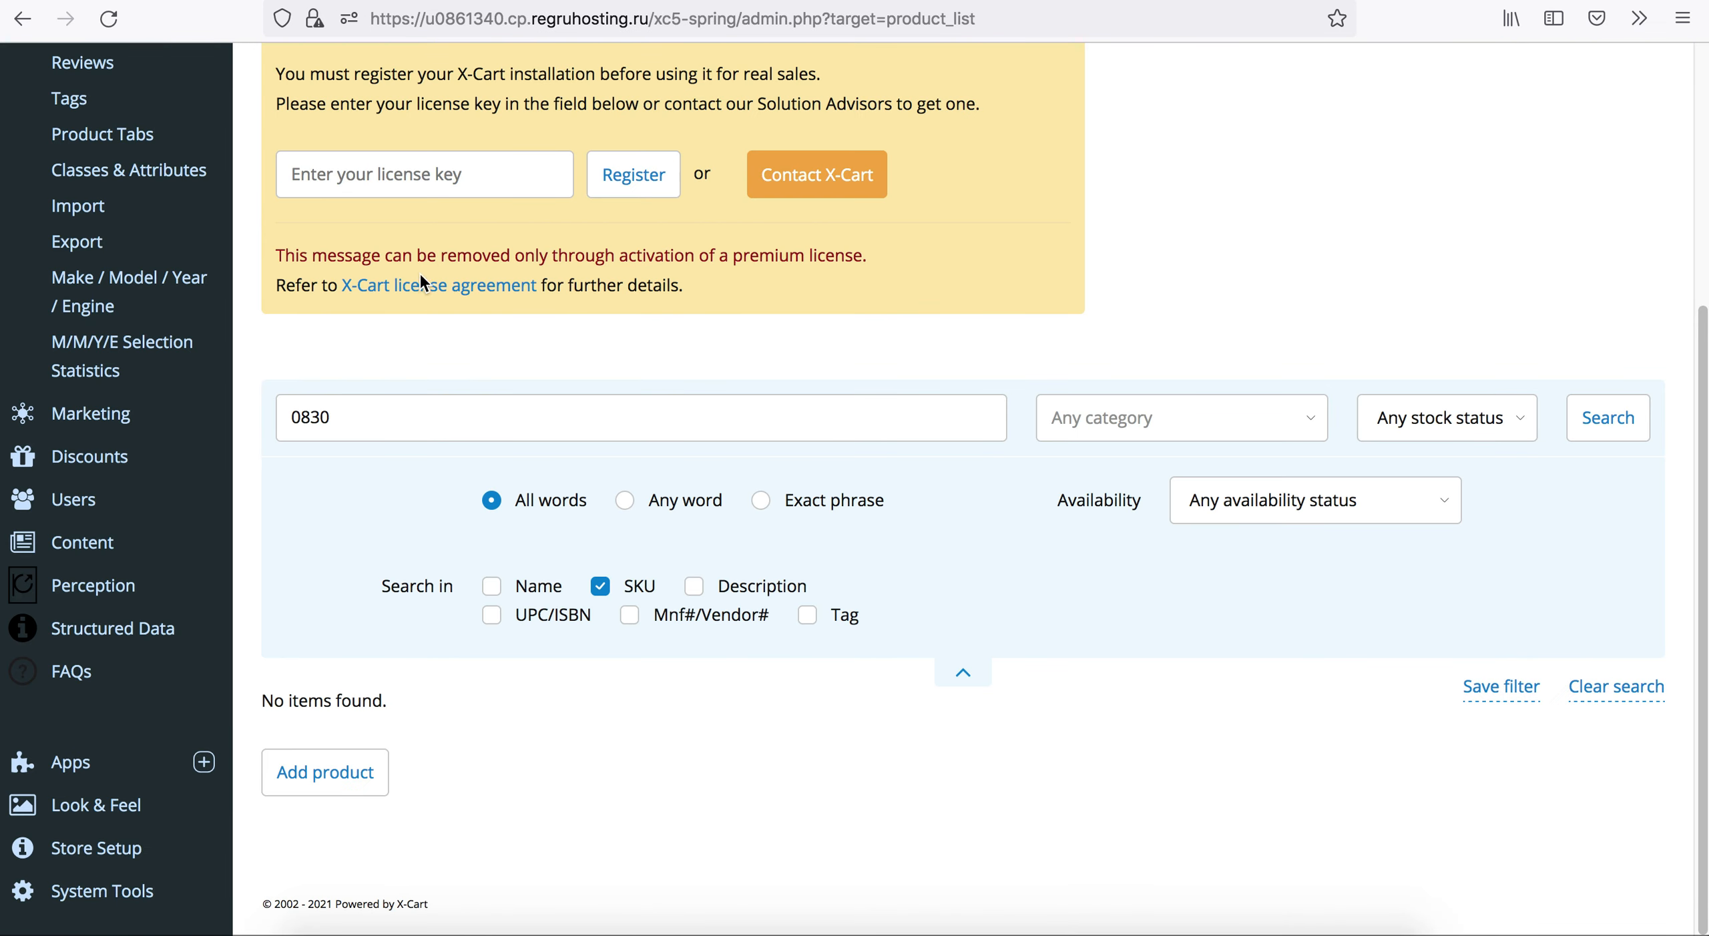
scroll(148, 284, "up", 5)
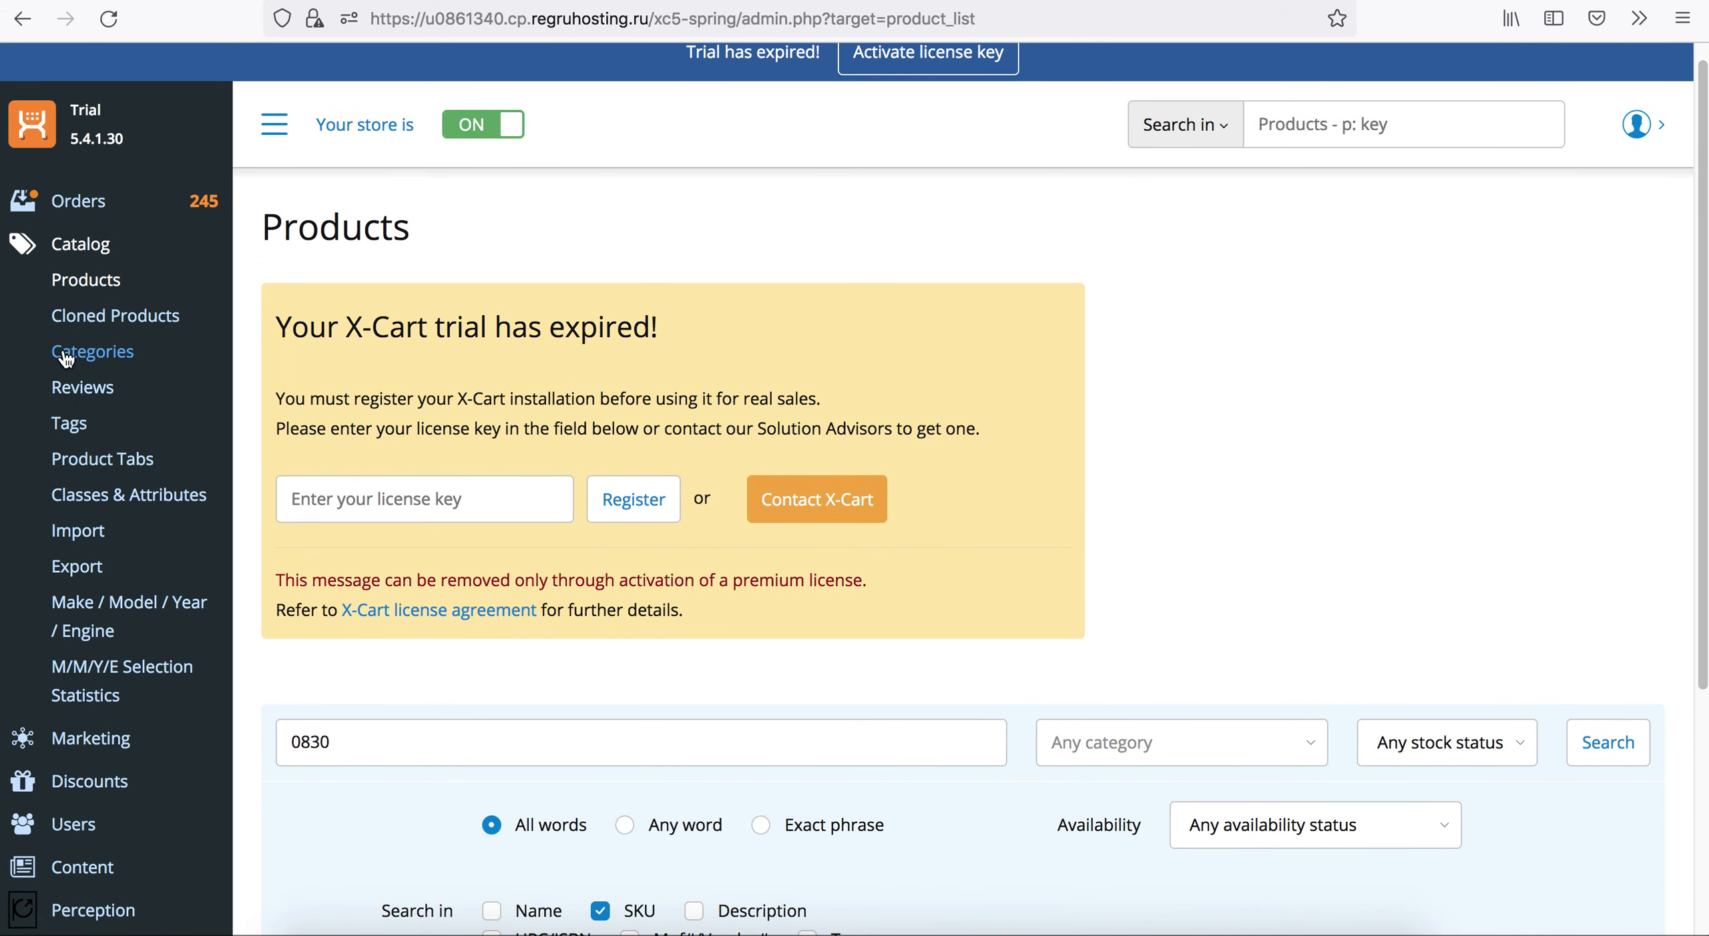
left_click(70, 542)
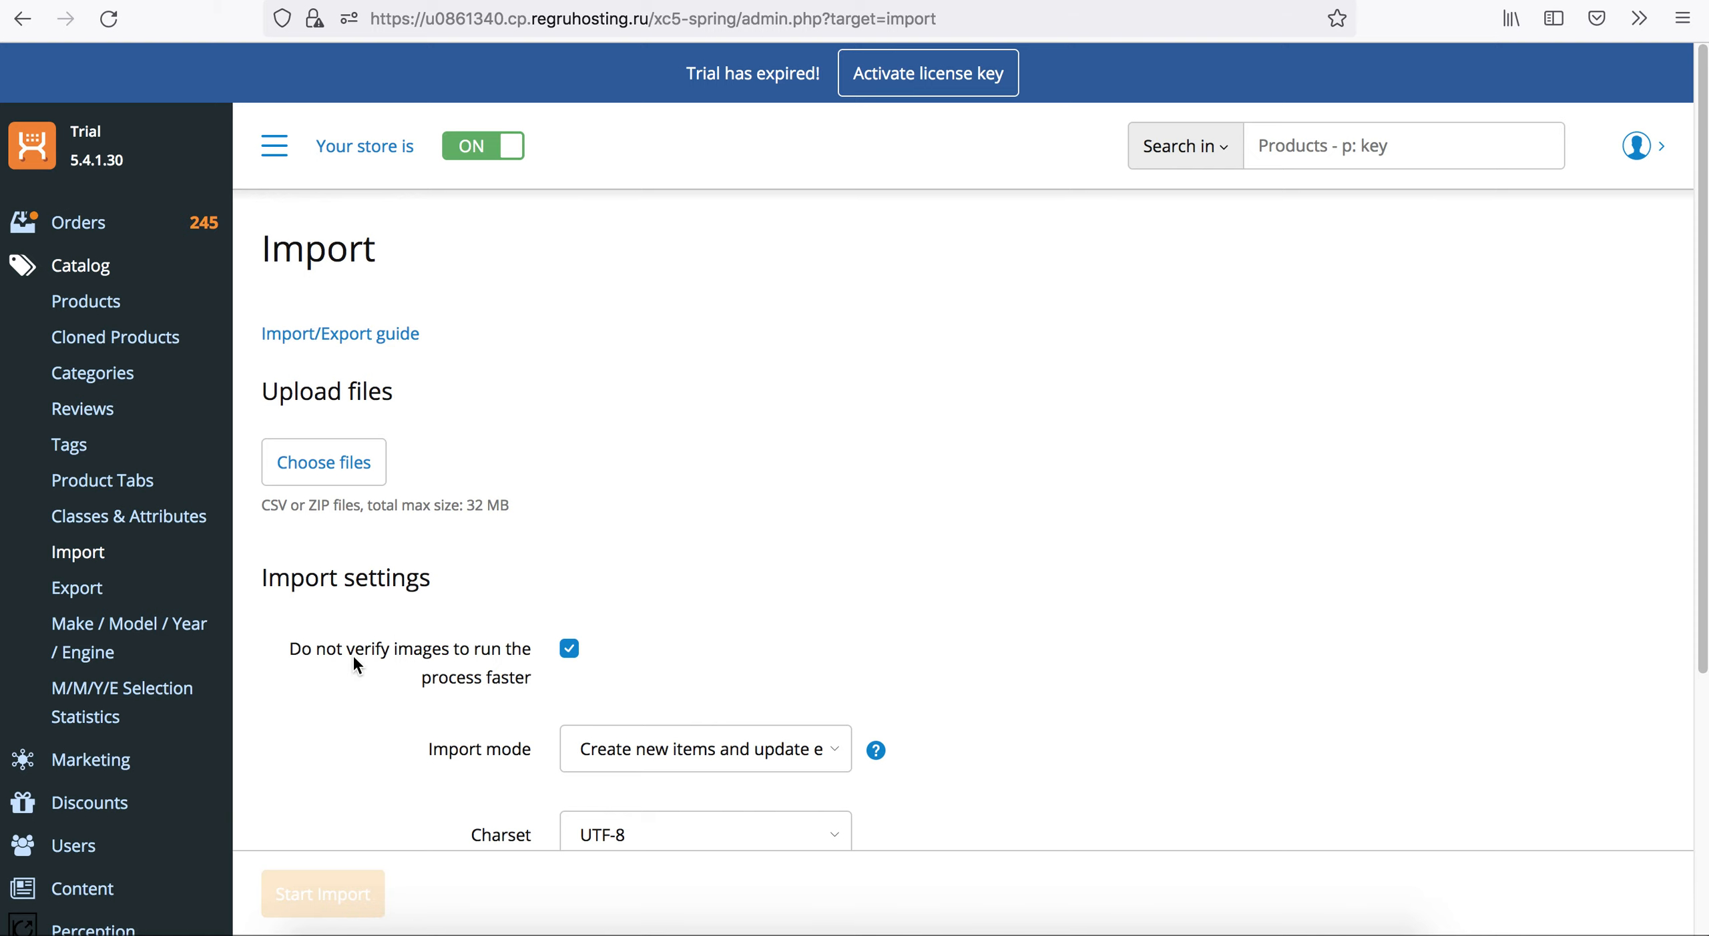
scroll(371, 601, "down", 3)
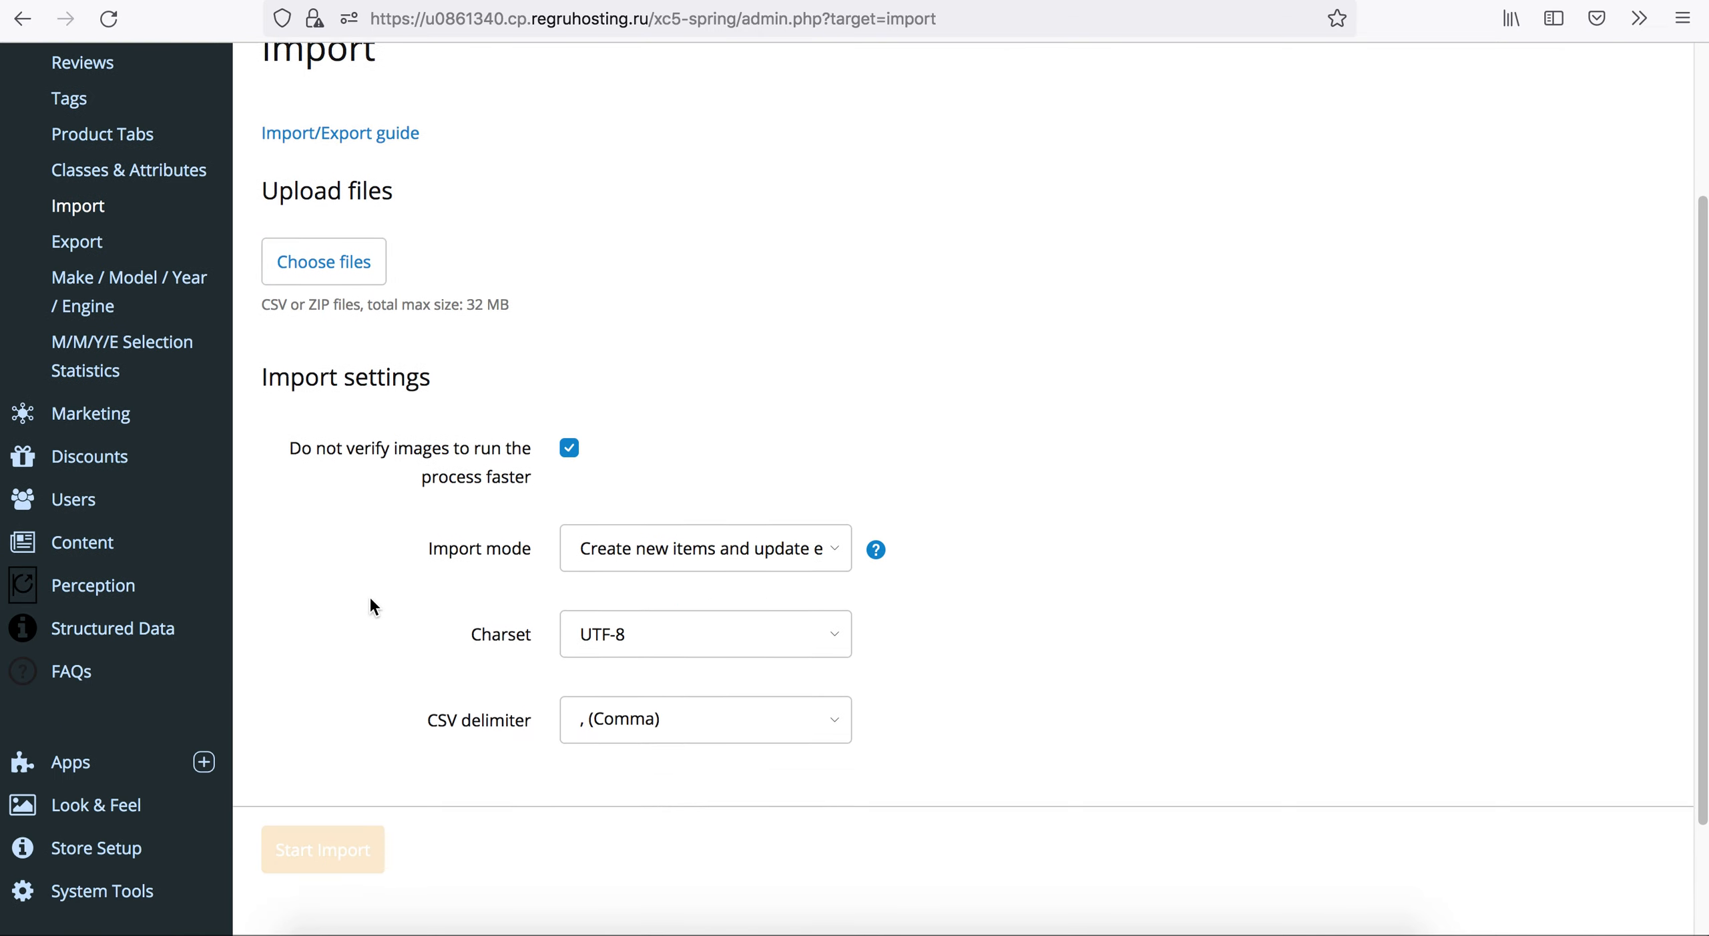
scroll(360, 655, "down", 2)
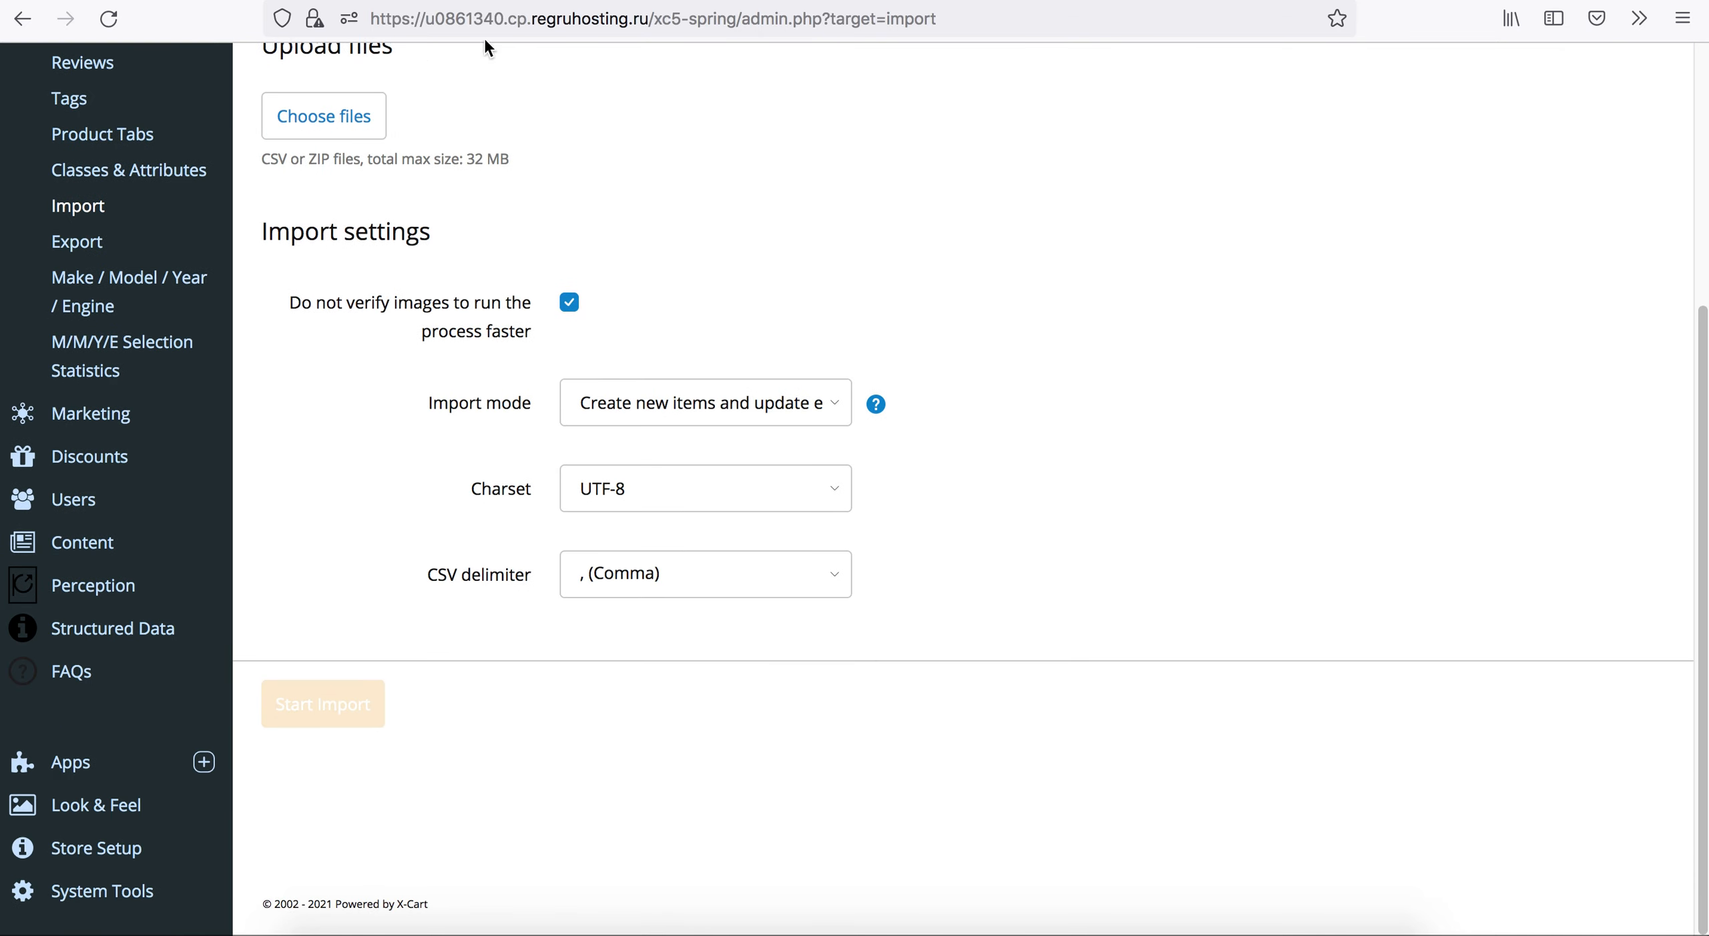
scroll(320, 486, "up", 5)
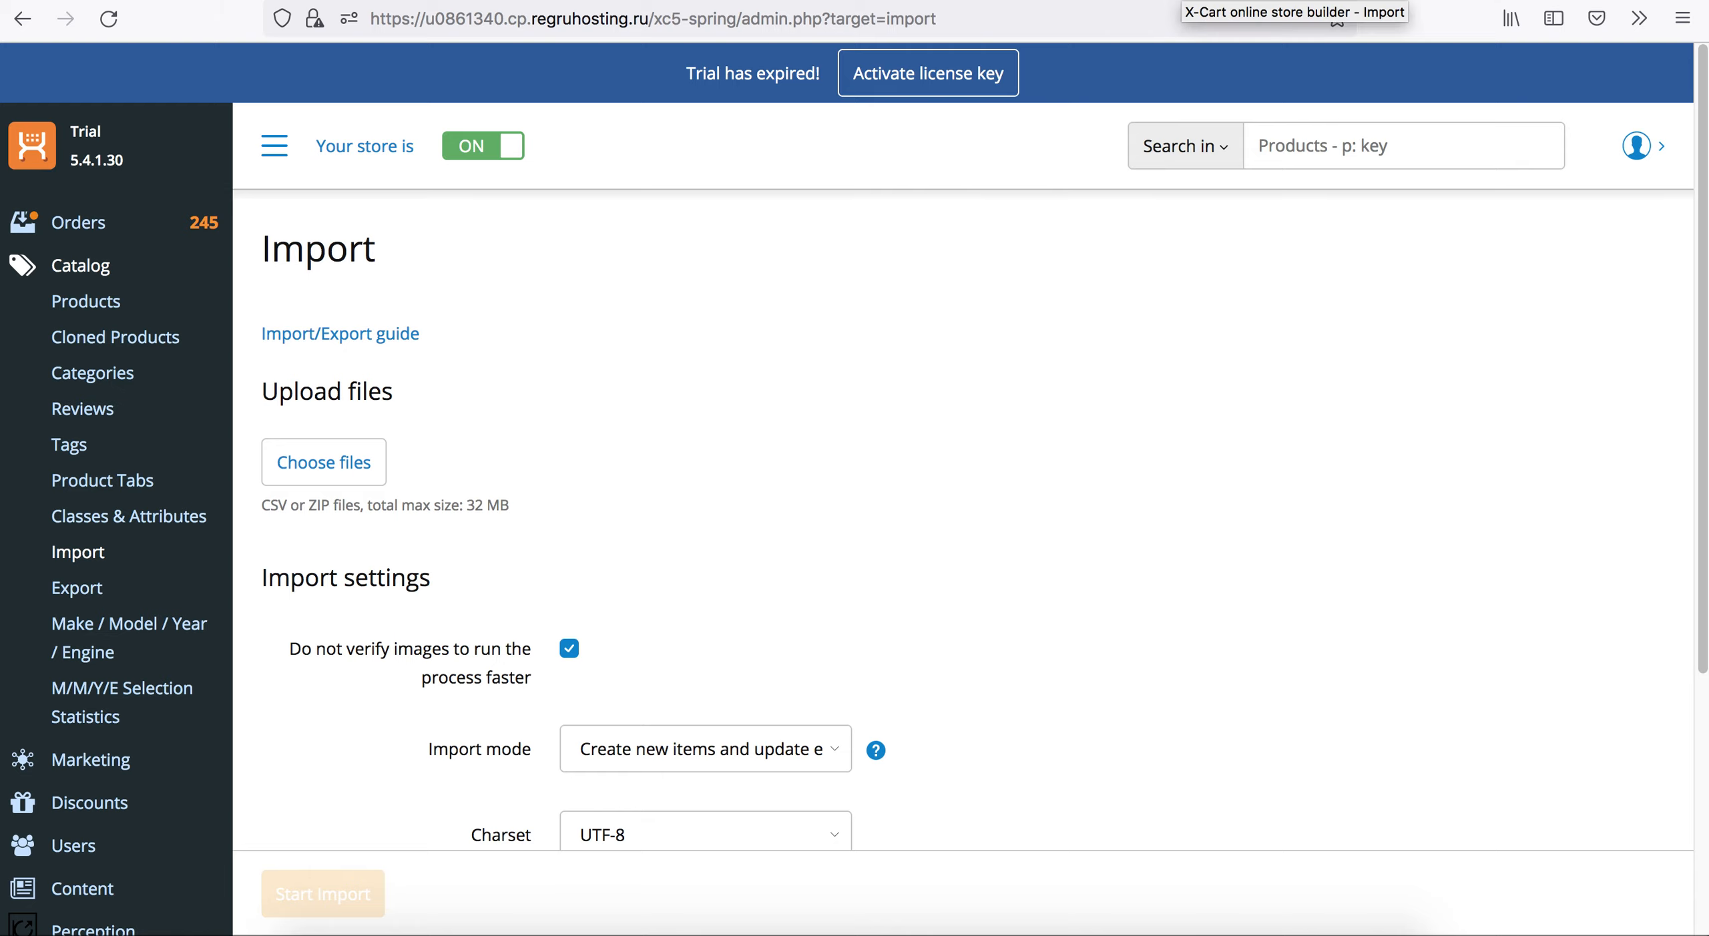
Return to the catalog's product list and open the Firestone Ride-Rite Suspension Load Leveling Kit with SKU 0830.
key("ctrl+Tab")
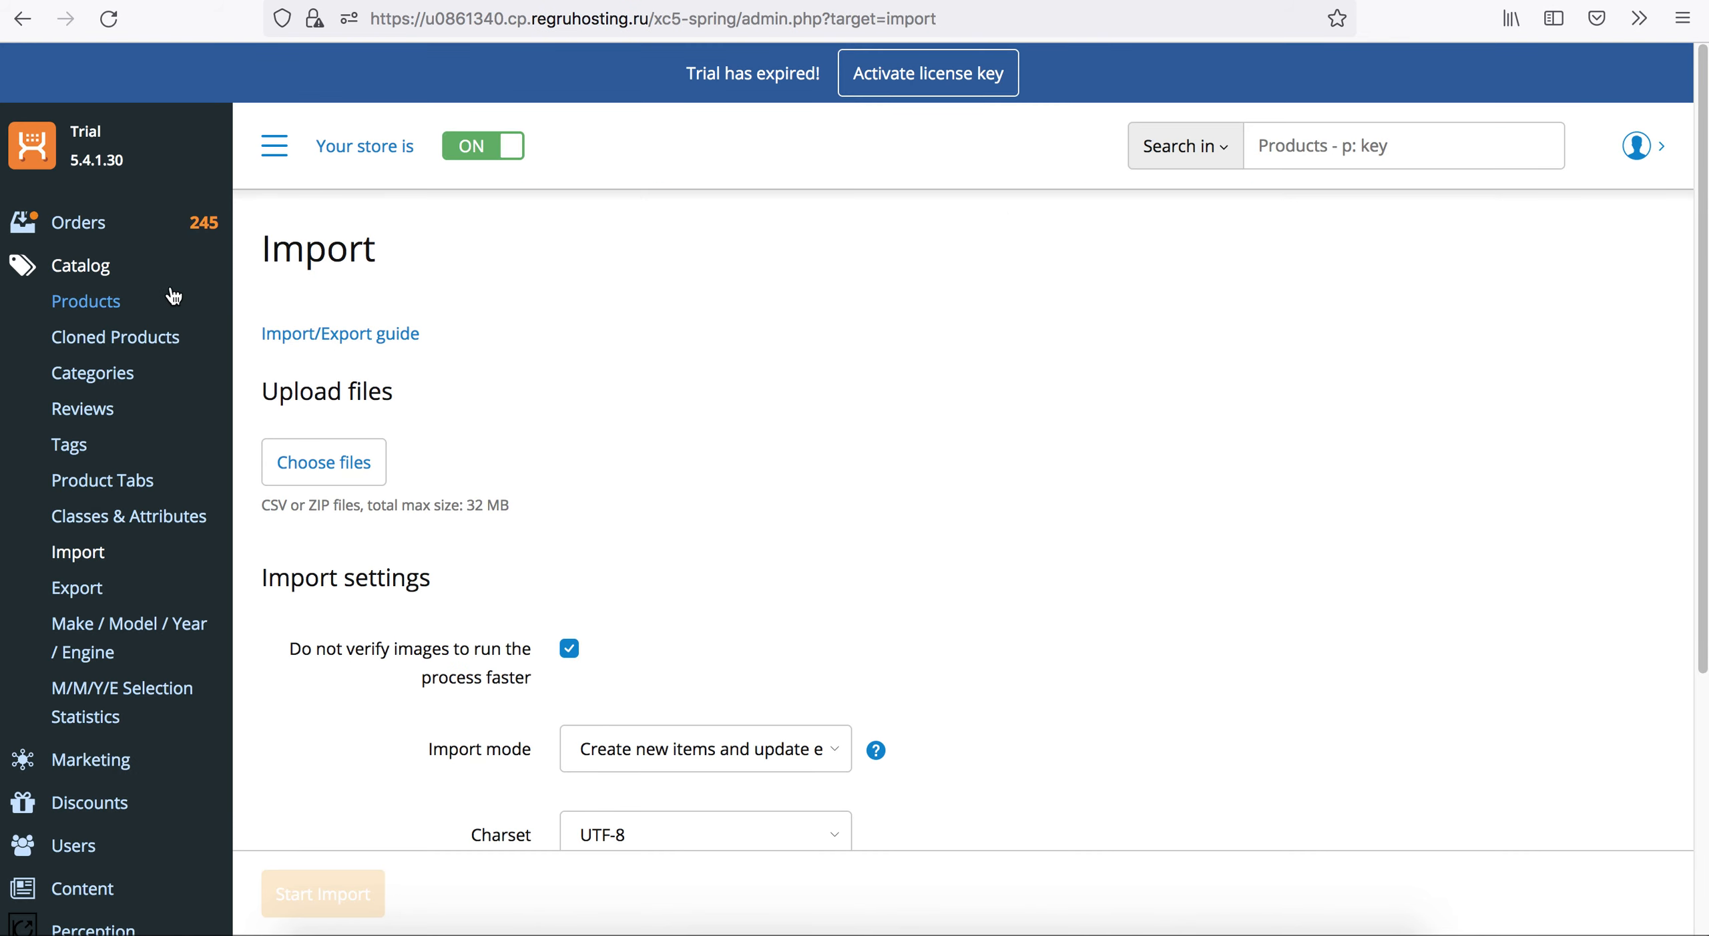
left_click(102, 308)
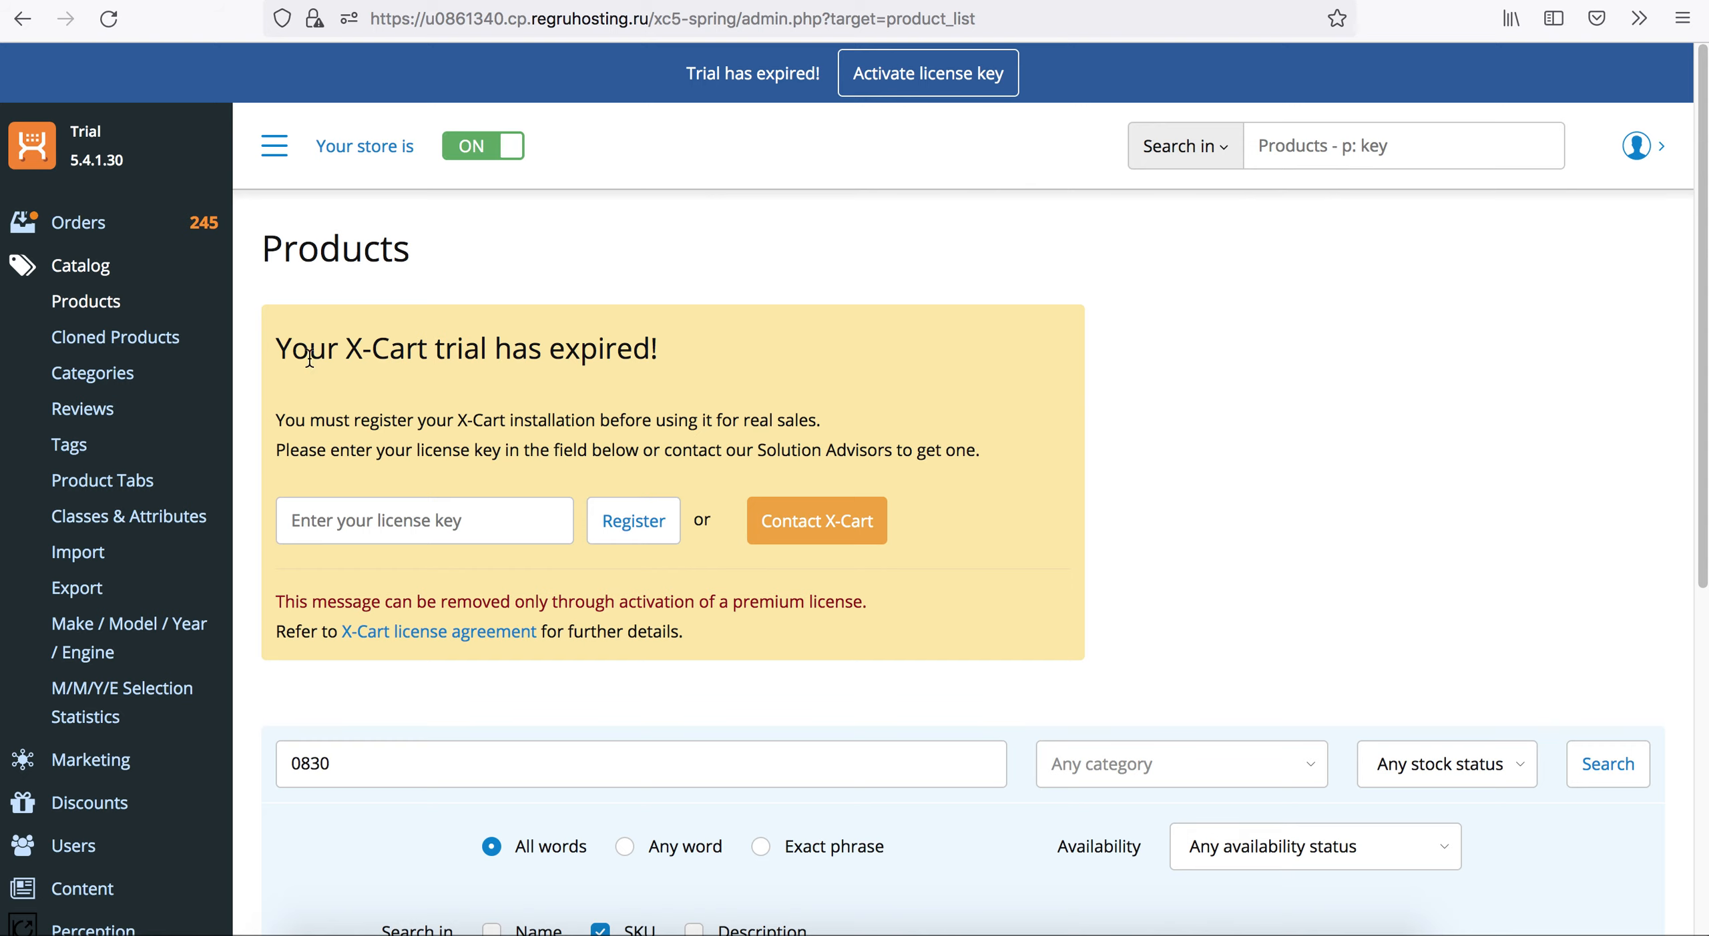
left_click(75, 553)
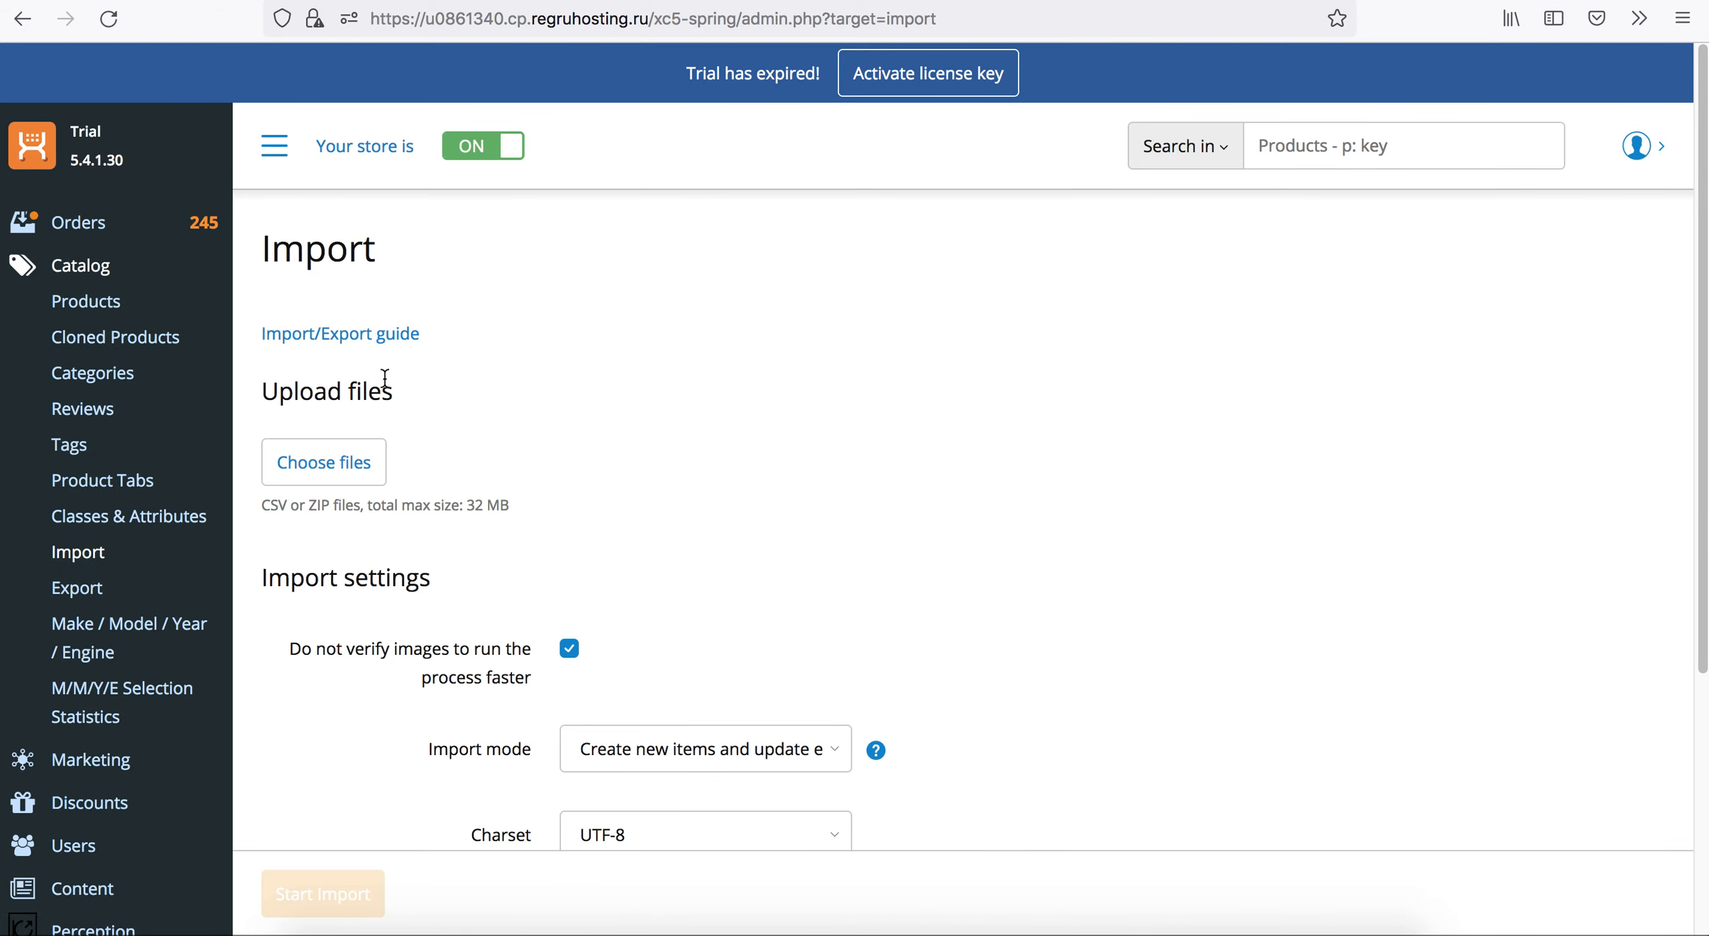
left_click(107, 308)
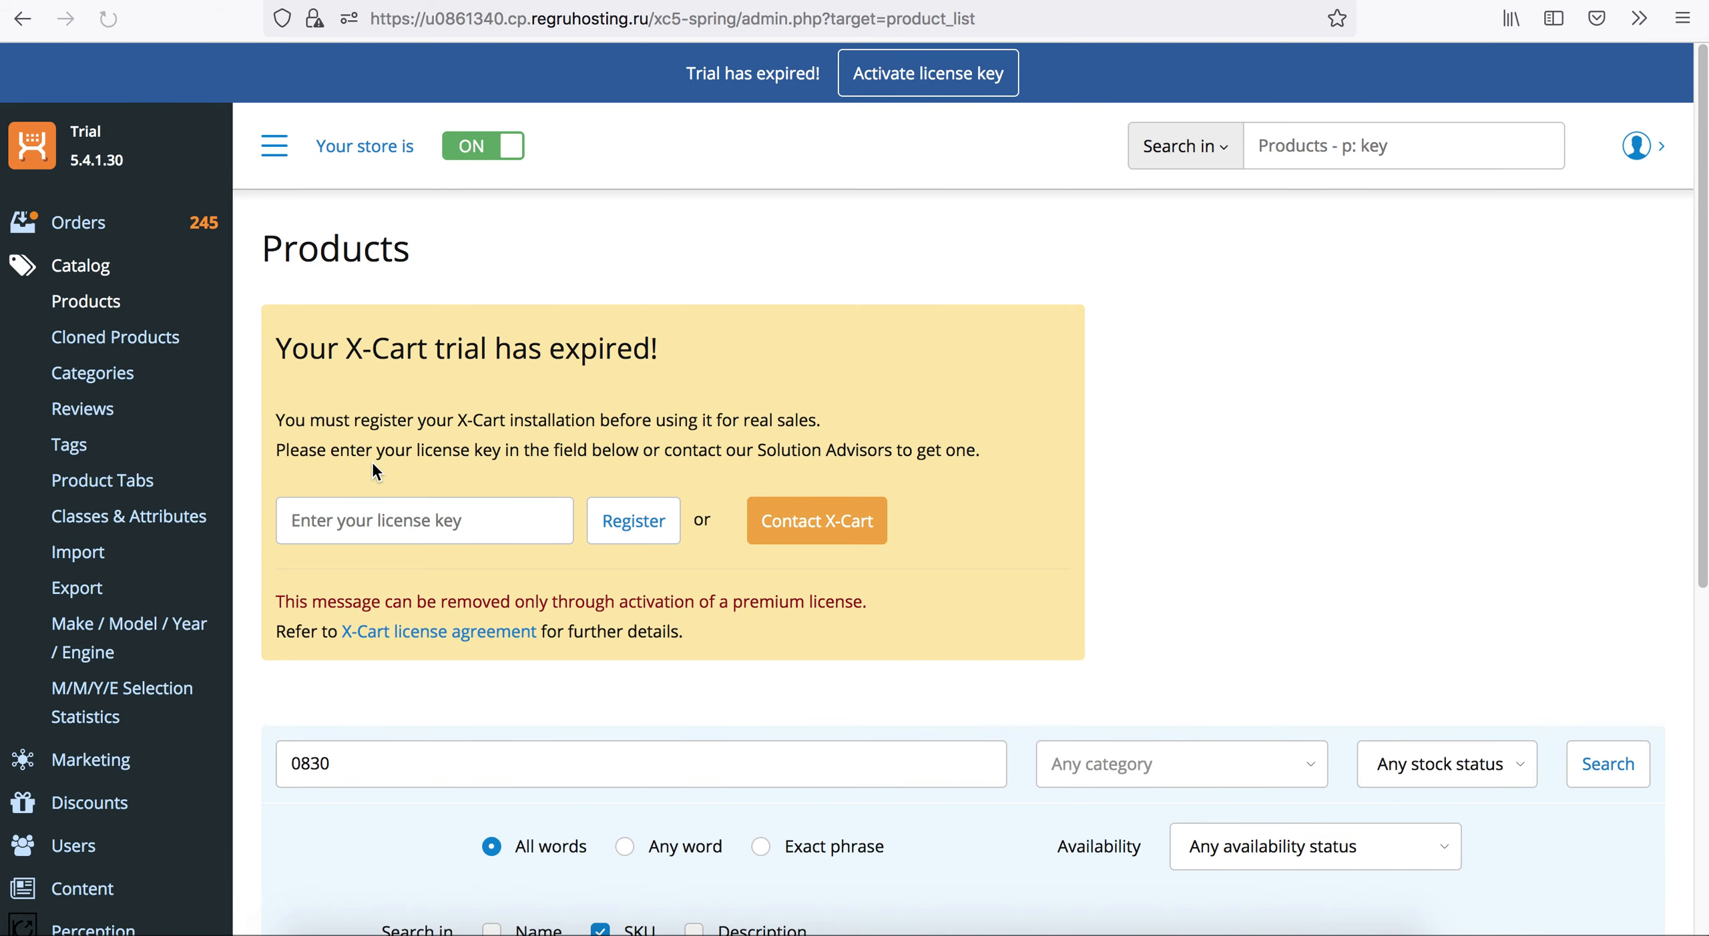
scroll(366, 471, "down", 5)
scroll(343, 507, "down", 3)
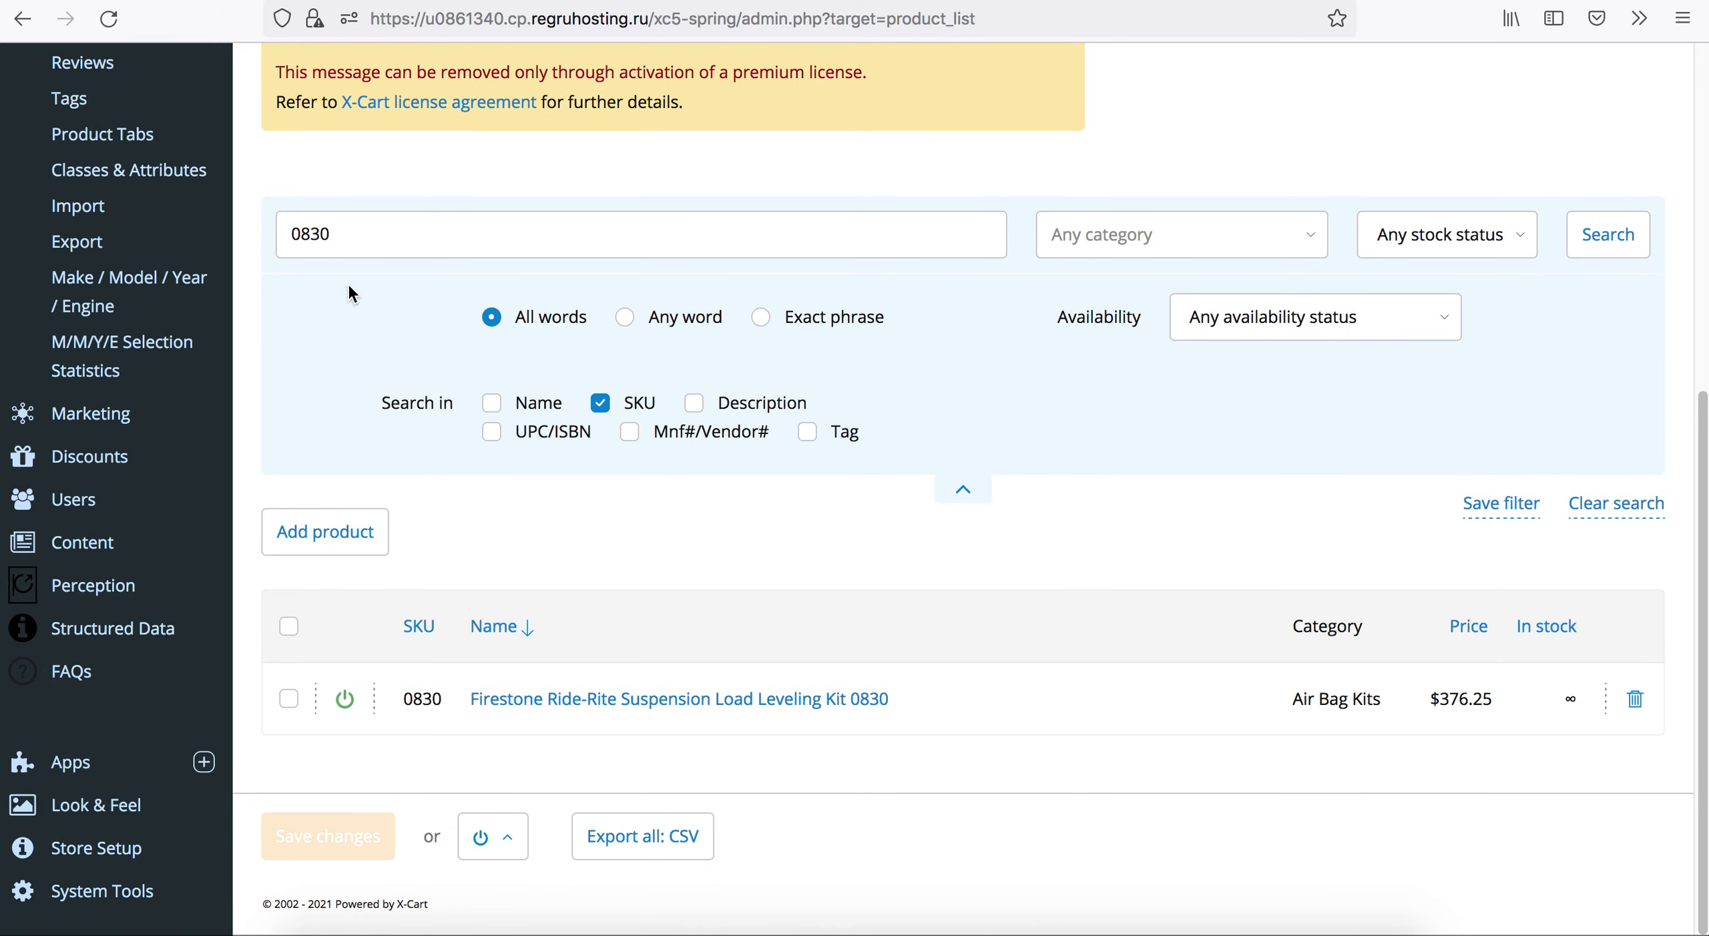
left_click(556, 701)
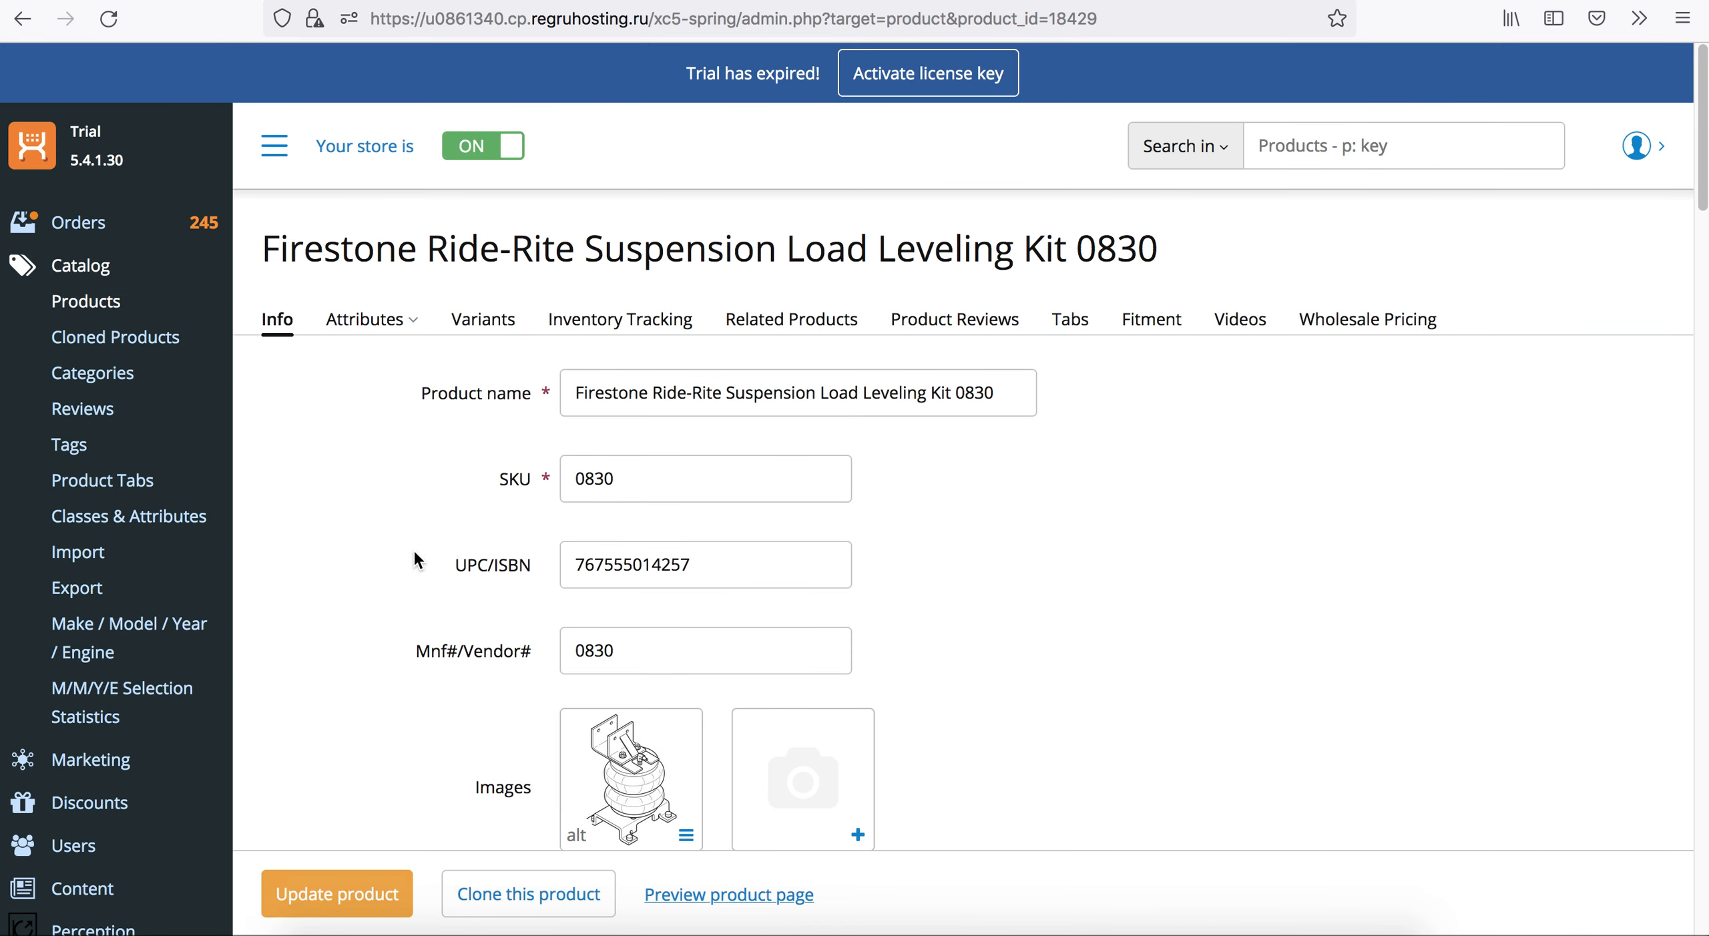
Examine product 0830's image, categories, descriptions, shipping and marketing details, and open its attributes.
scroll(404, 590, "down", 10)
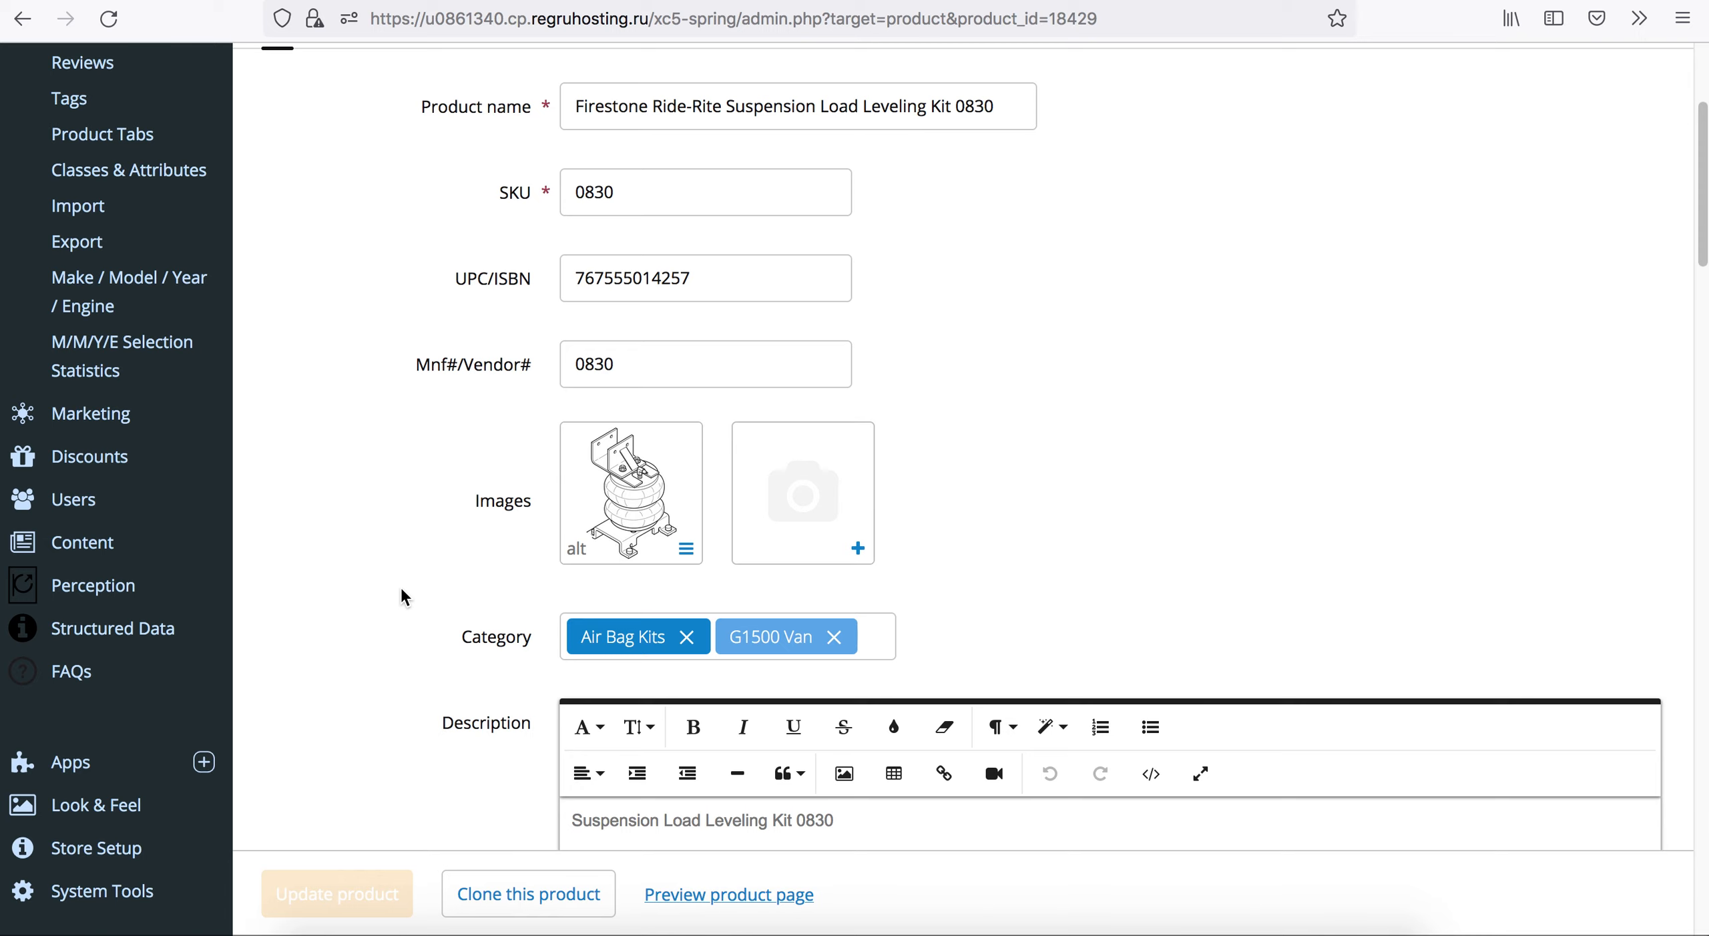
scroll(400, 588, "down", 14)
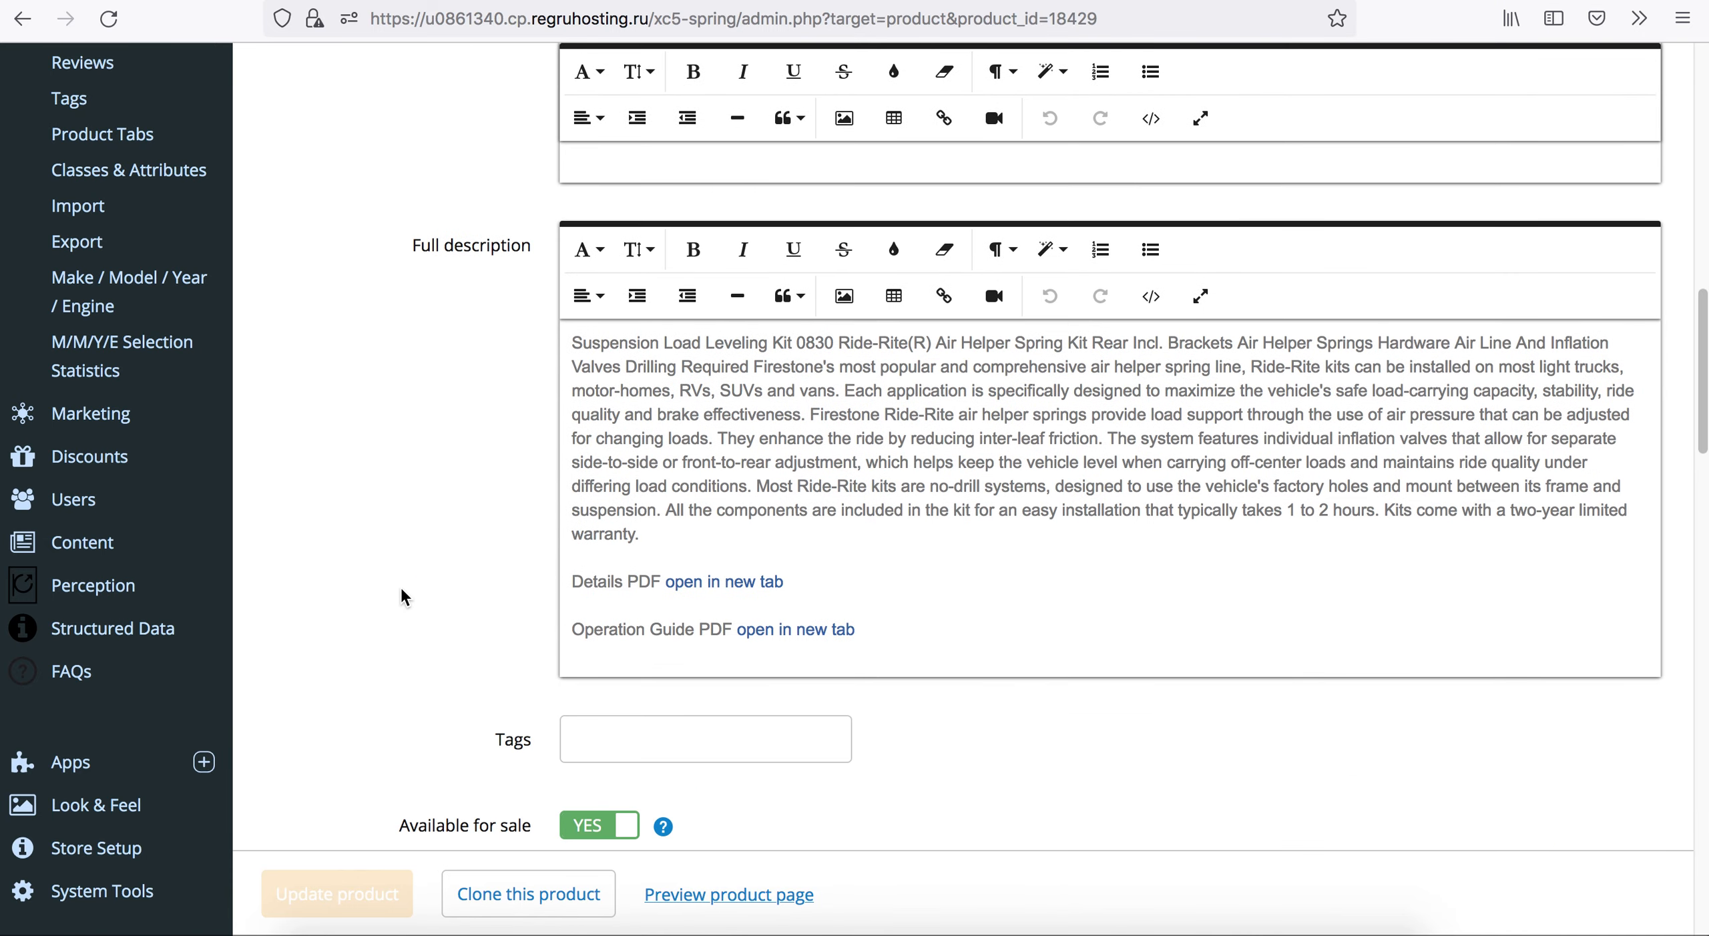
scroll(402, 589, "down", 18)
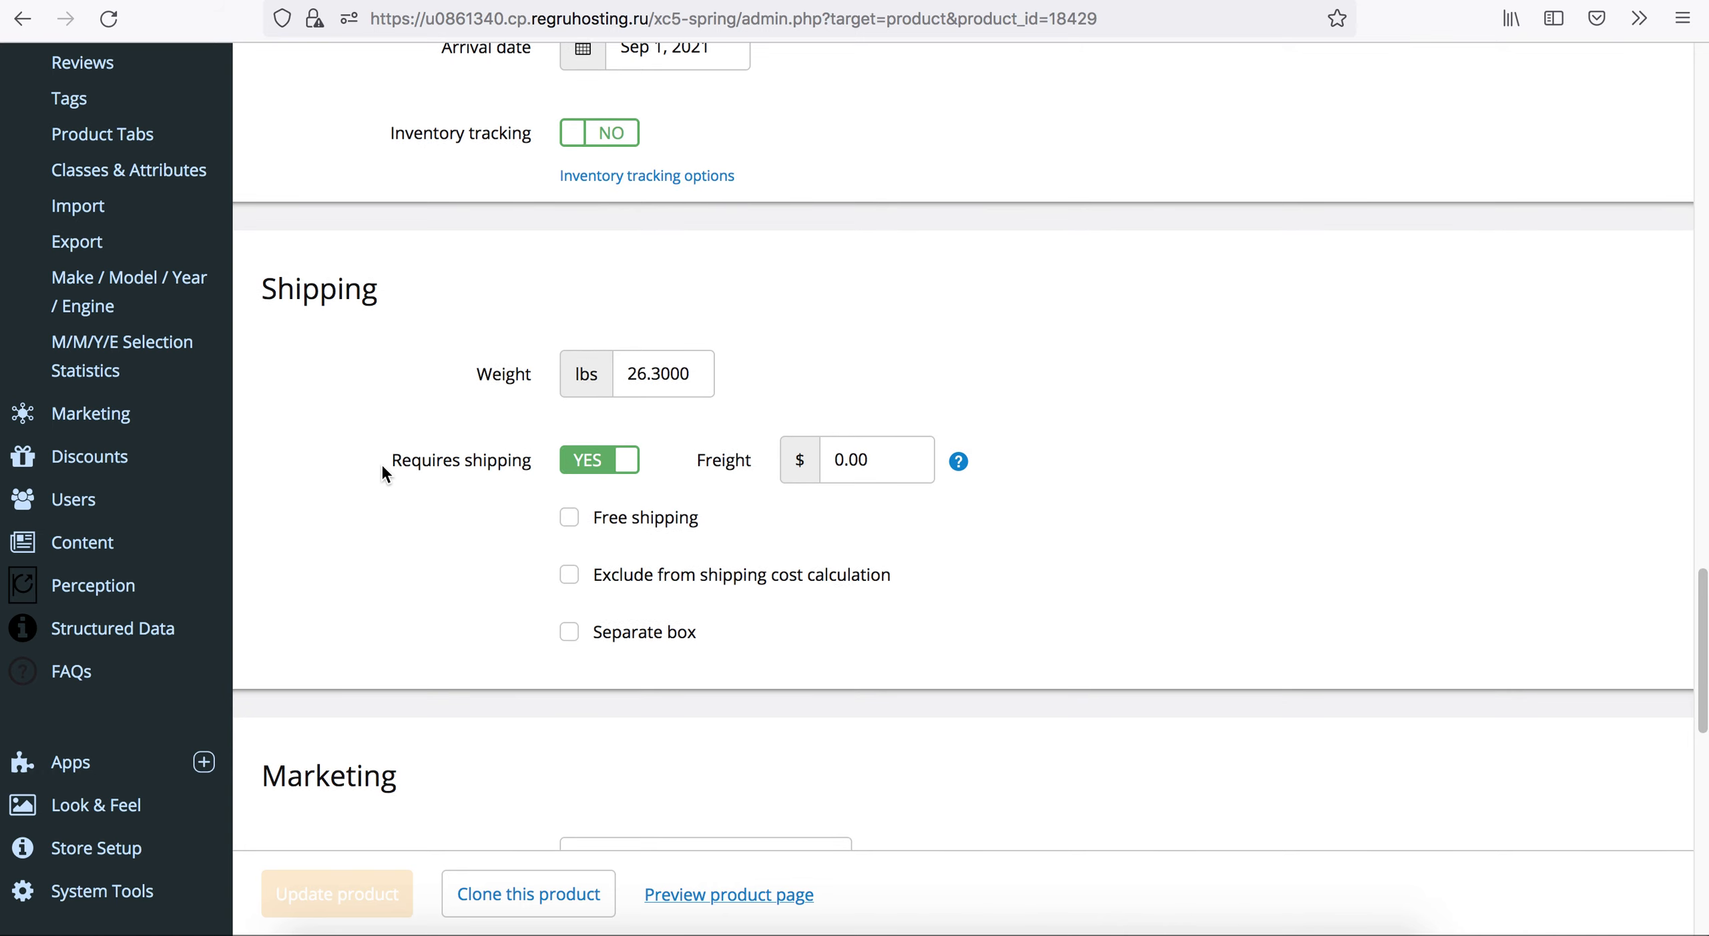
scroll(382, 471, "down", 12)
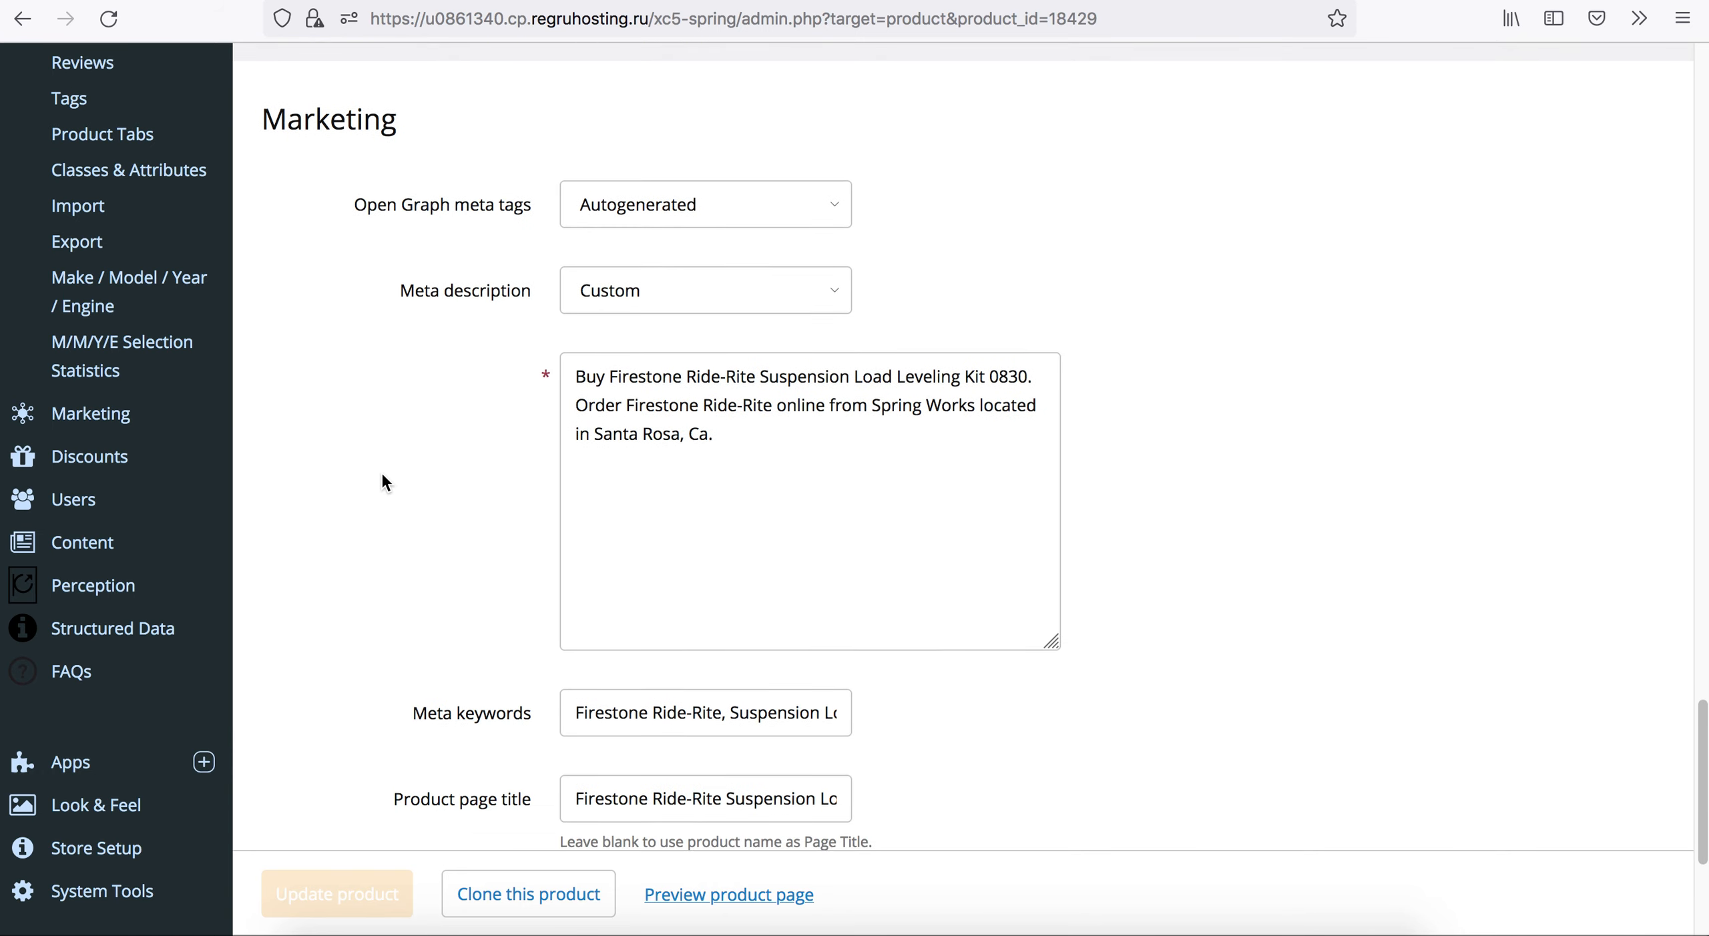
scroll(381, 471, "down", 5)
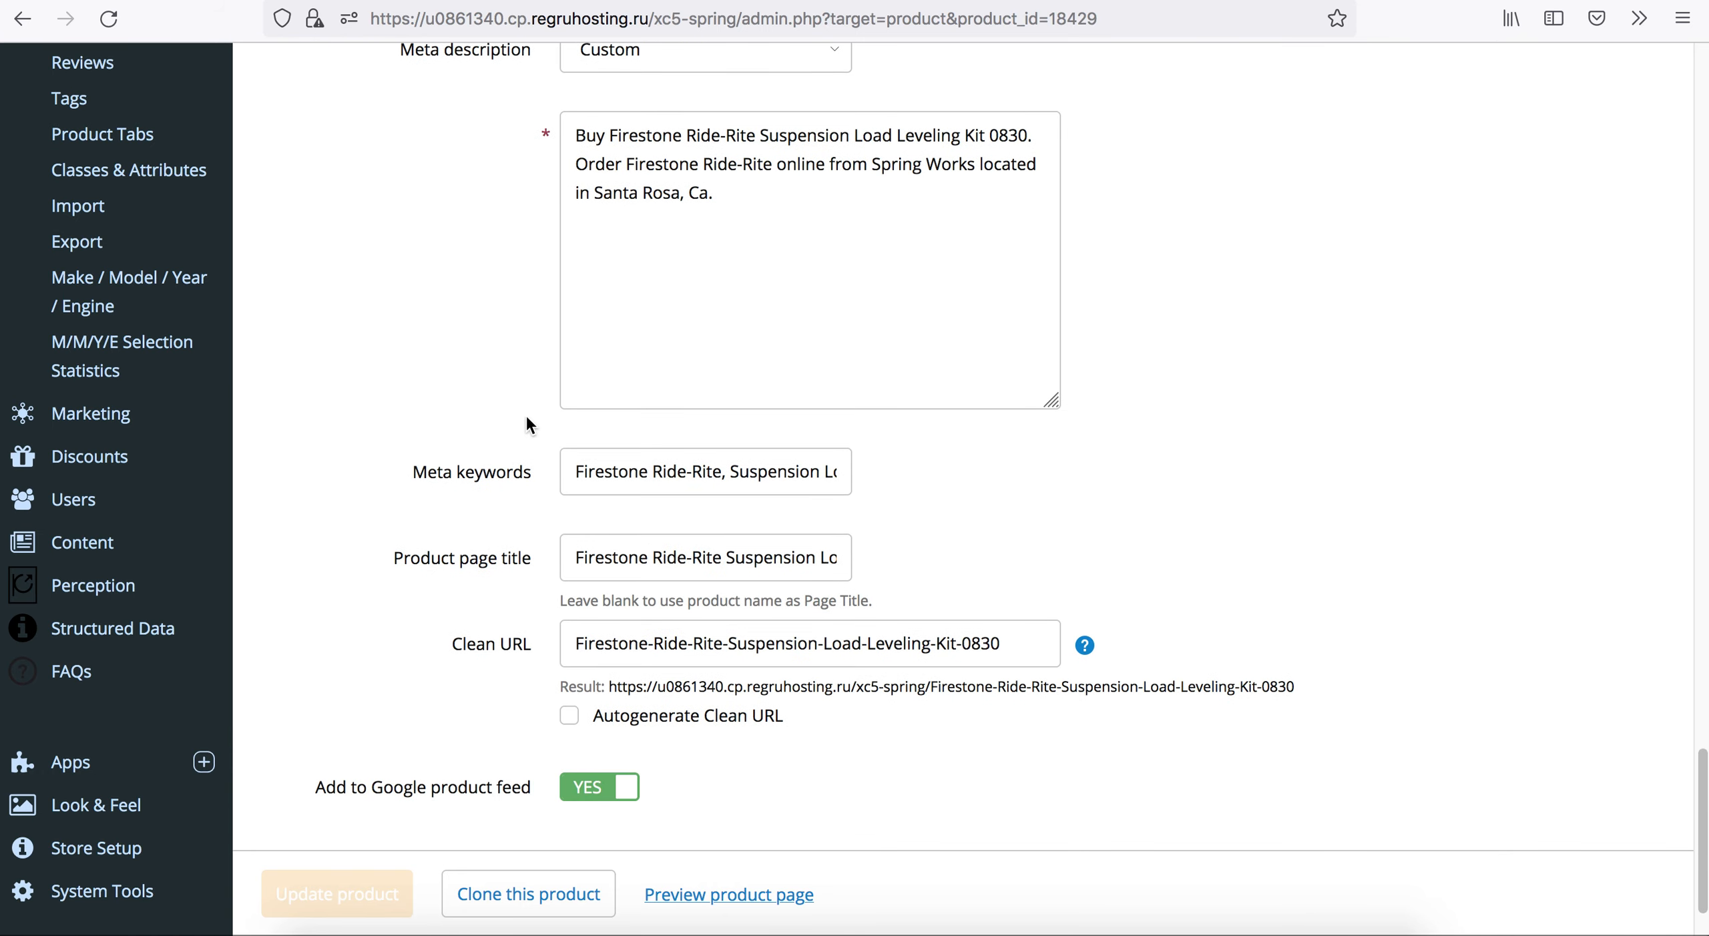
scroll(424, 449, "up", 20)
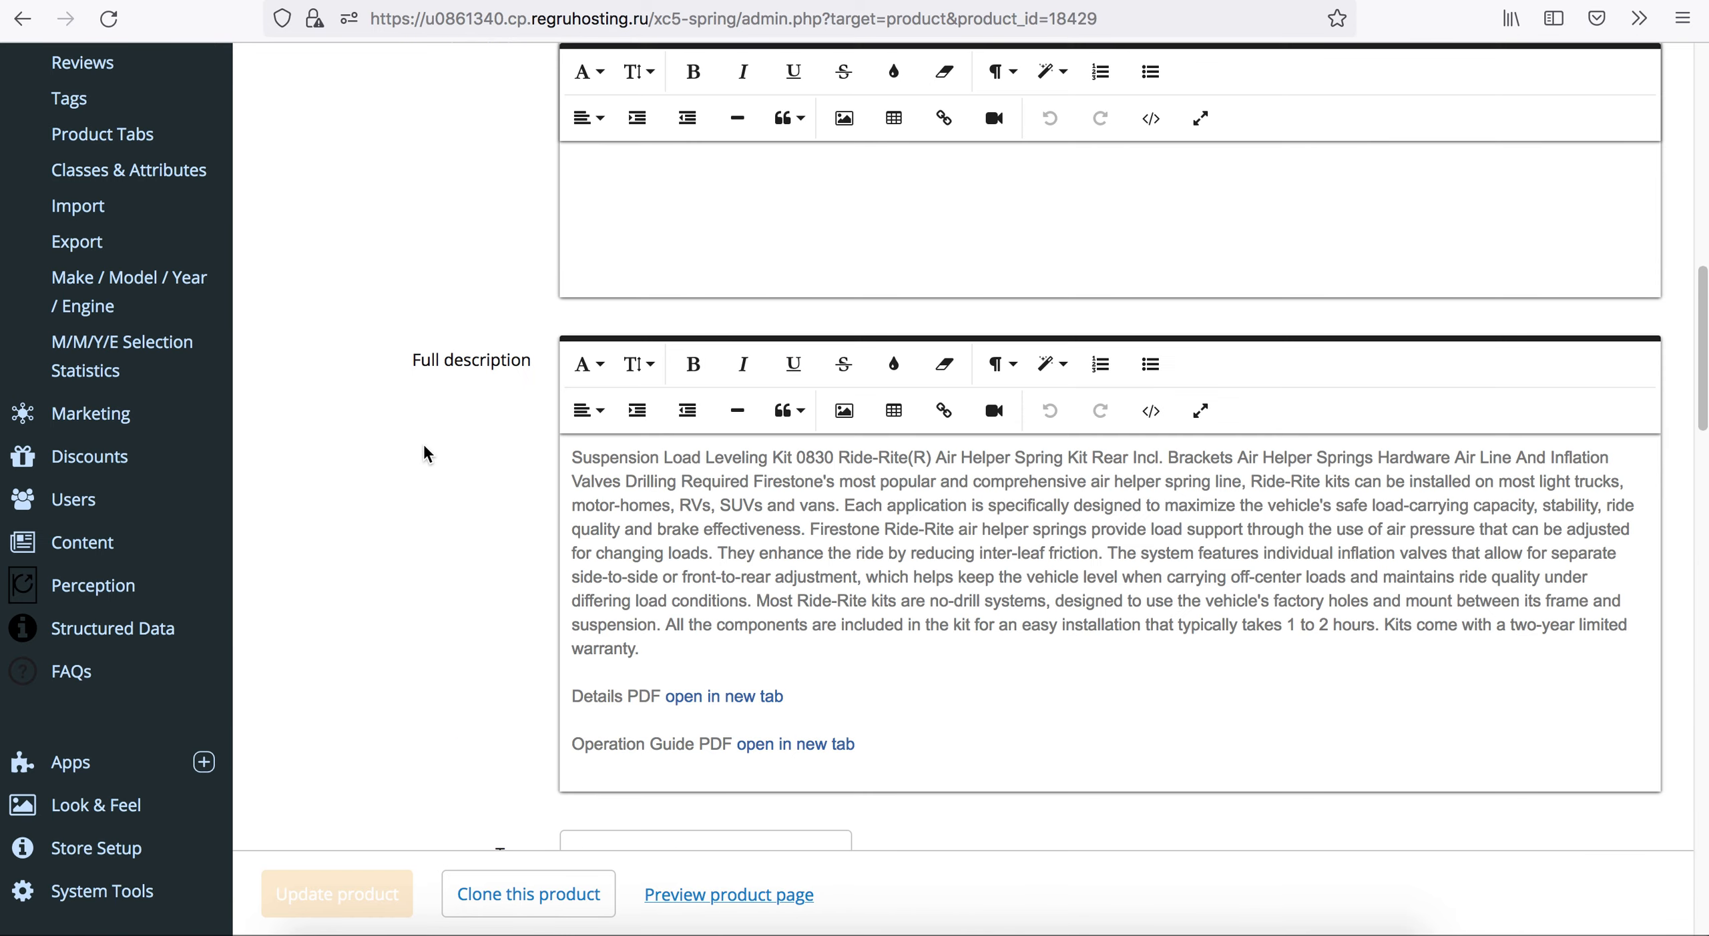
scroll(423, 446, "up", 10)
left_click(359, 328)
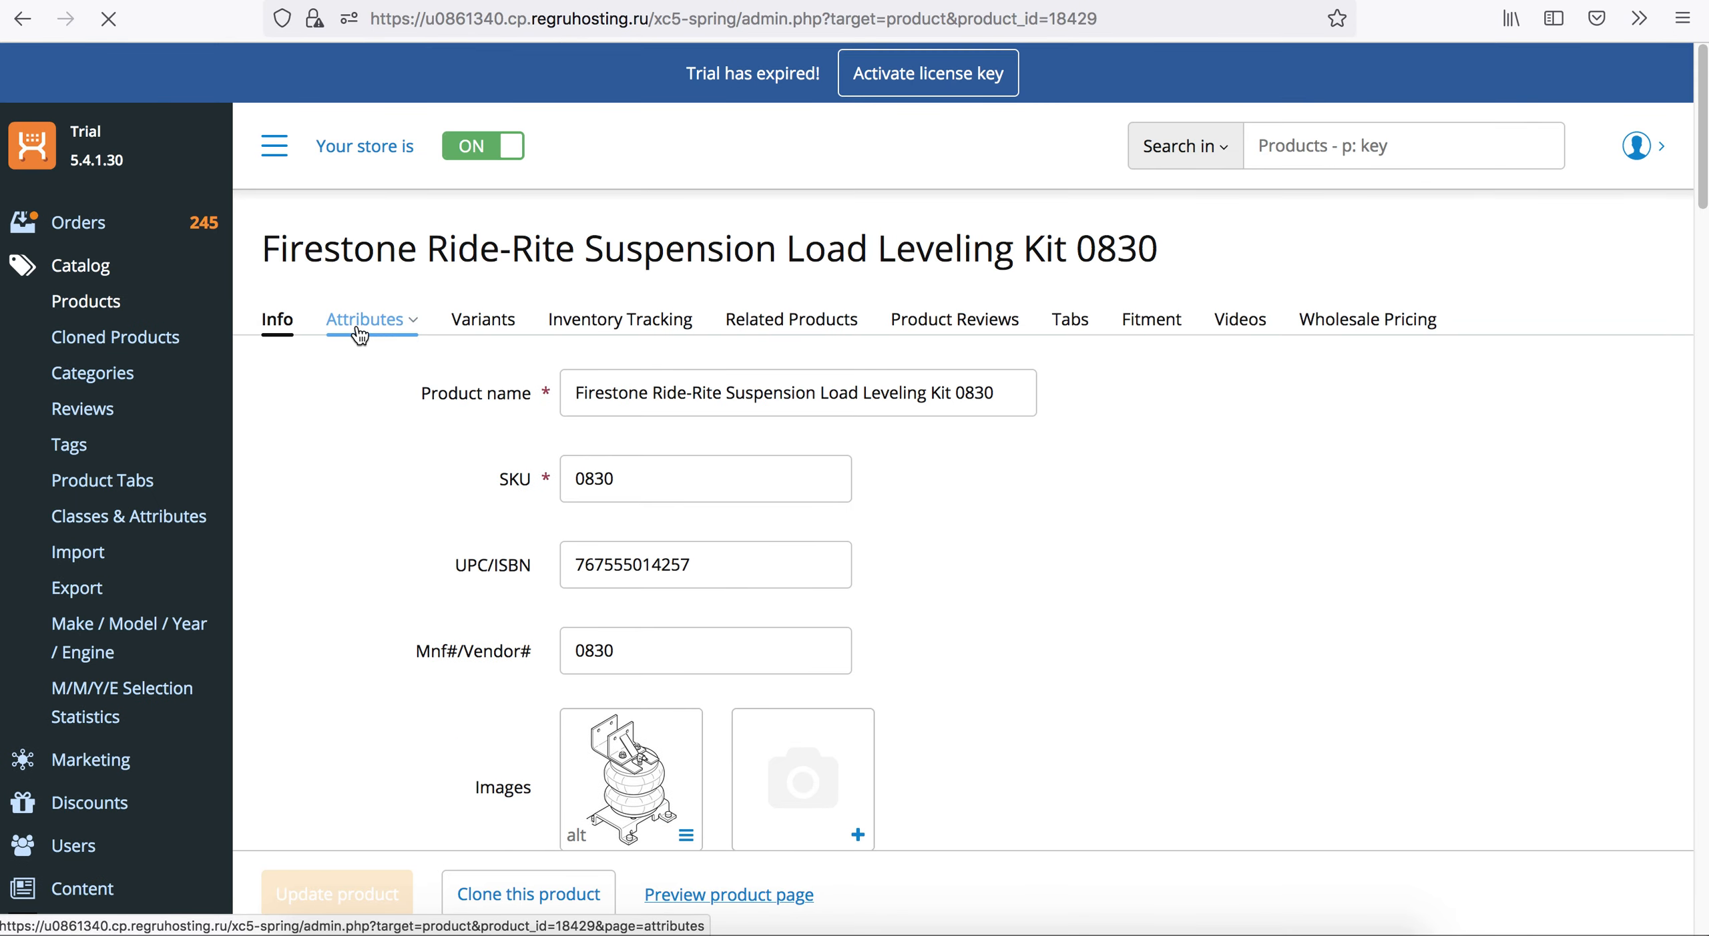
Search the product list for SKU 2097 and open the Firestone Ride-Rite Suspension Air Compressor Kit 2097.
double_click(362, 773)
type("209")
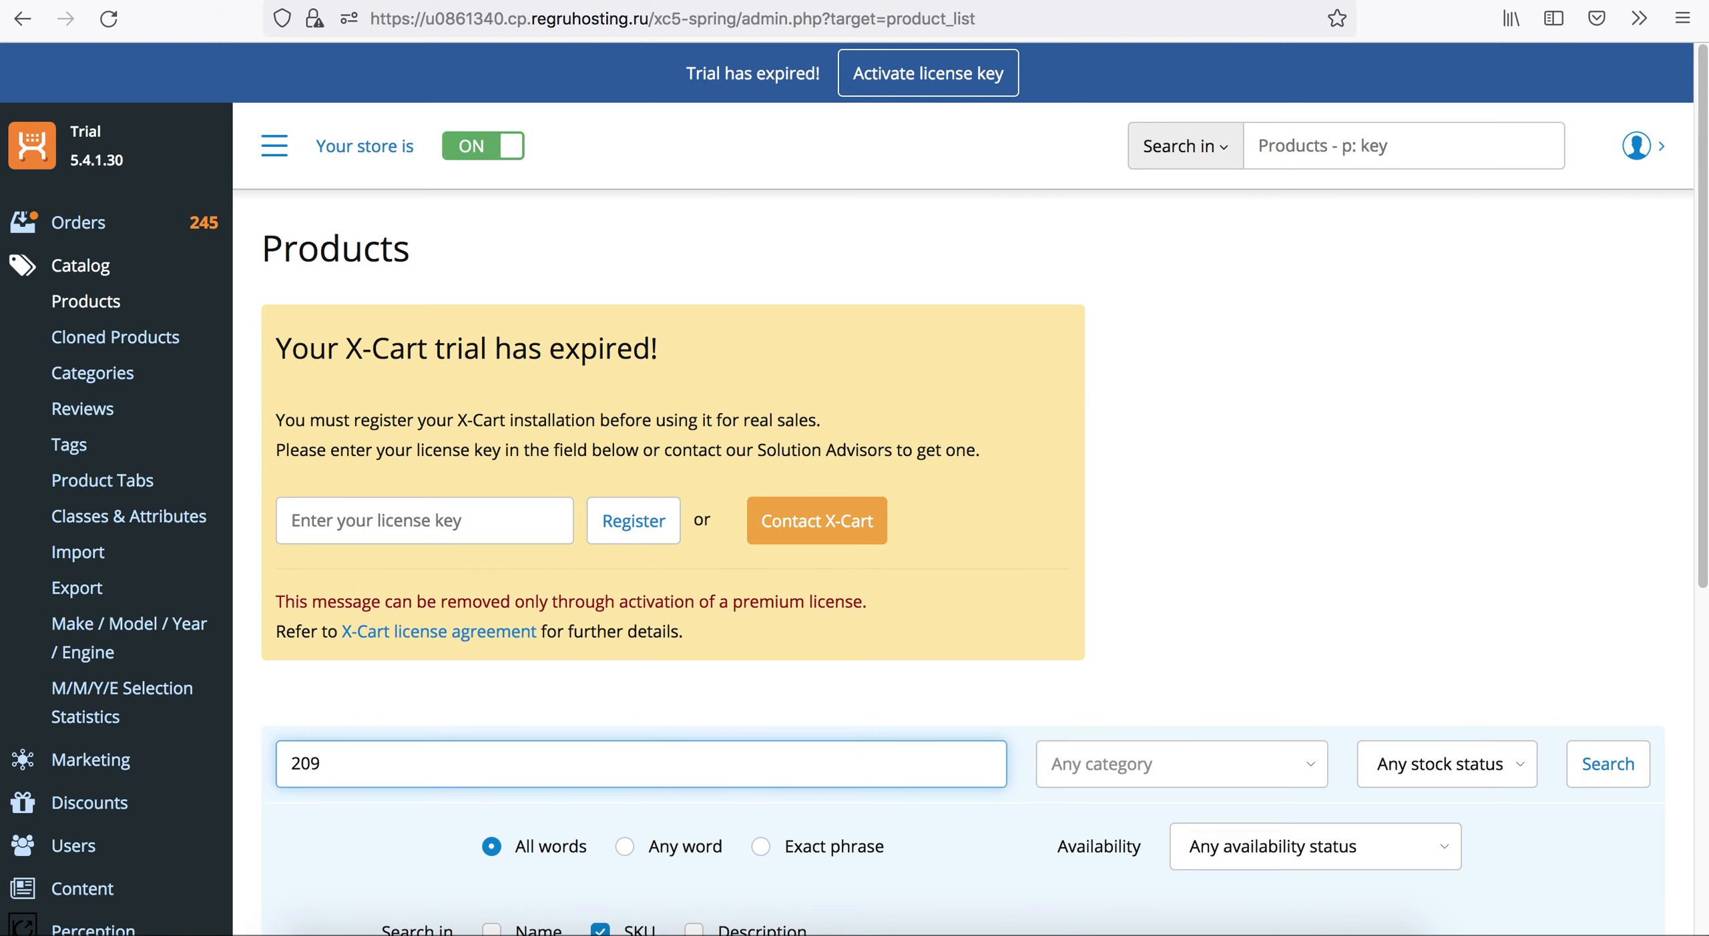
type("7")
scroll(378, 786, "down", 10)
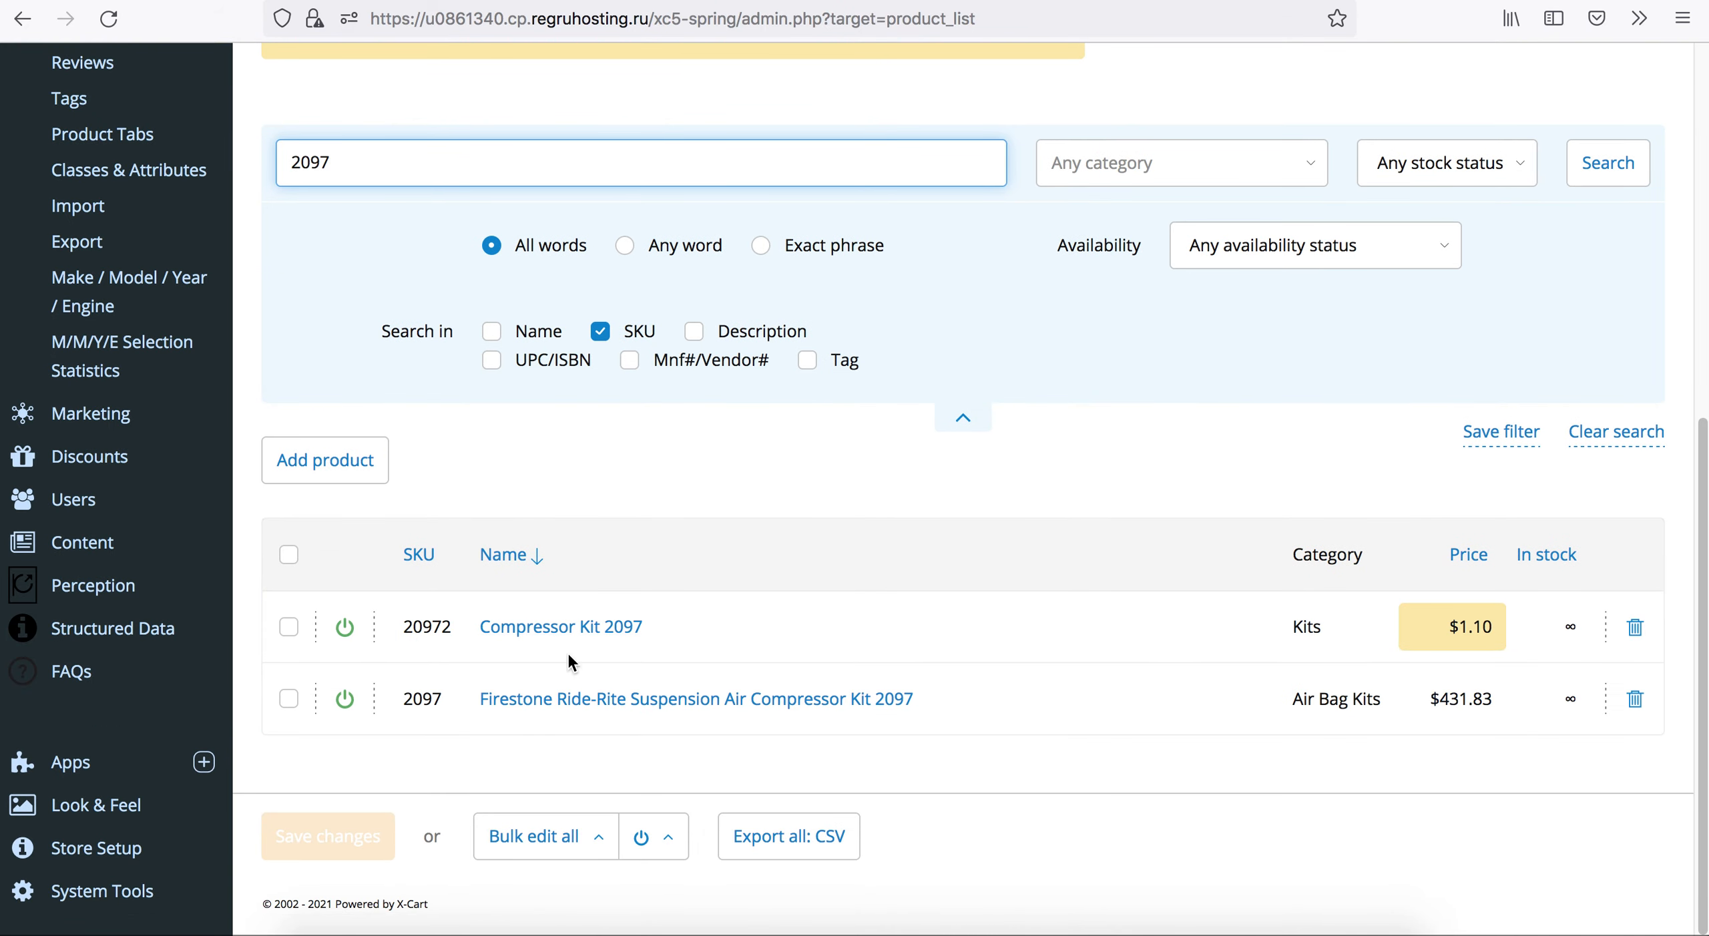
left_click(551, 699)
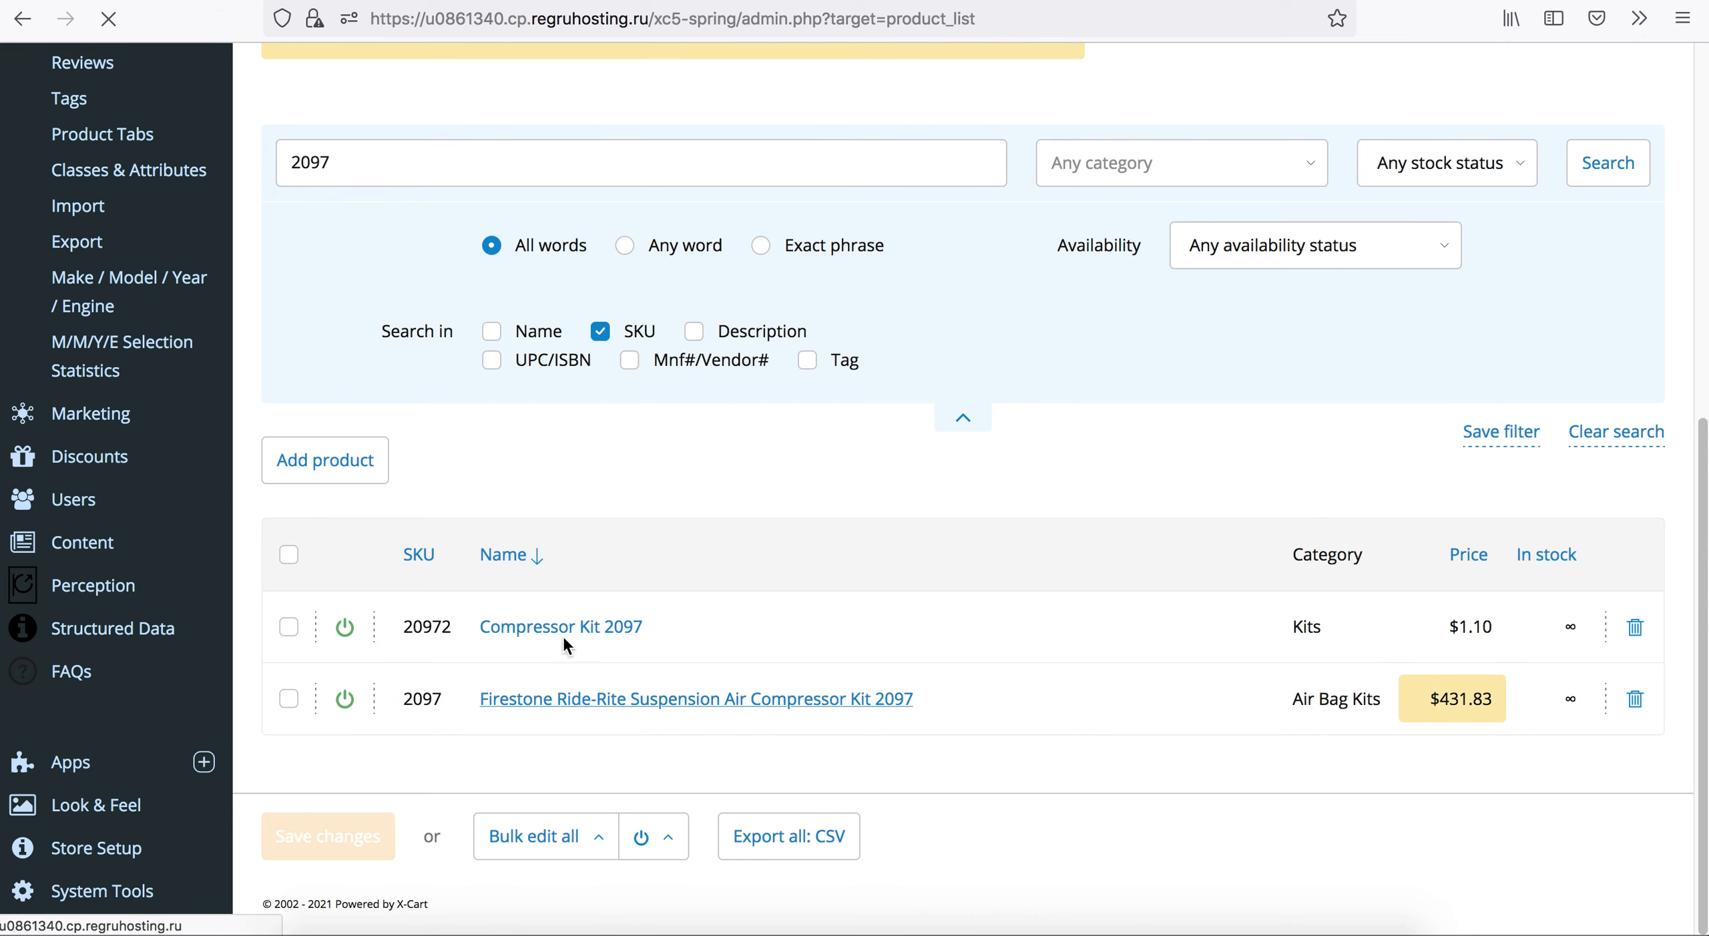
Examine product 2097's identifiers, image, assigned categories and full description with its PDF links.
scroll(468, 551, "down", 9)
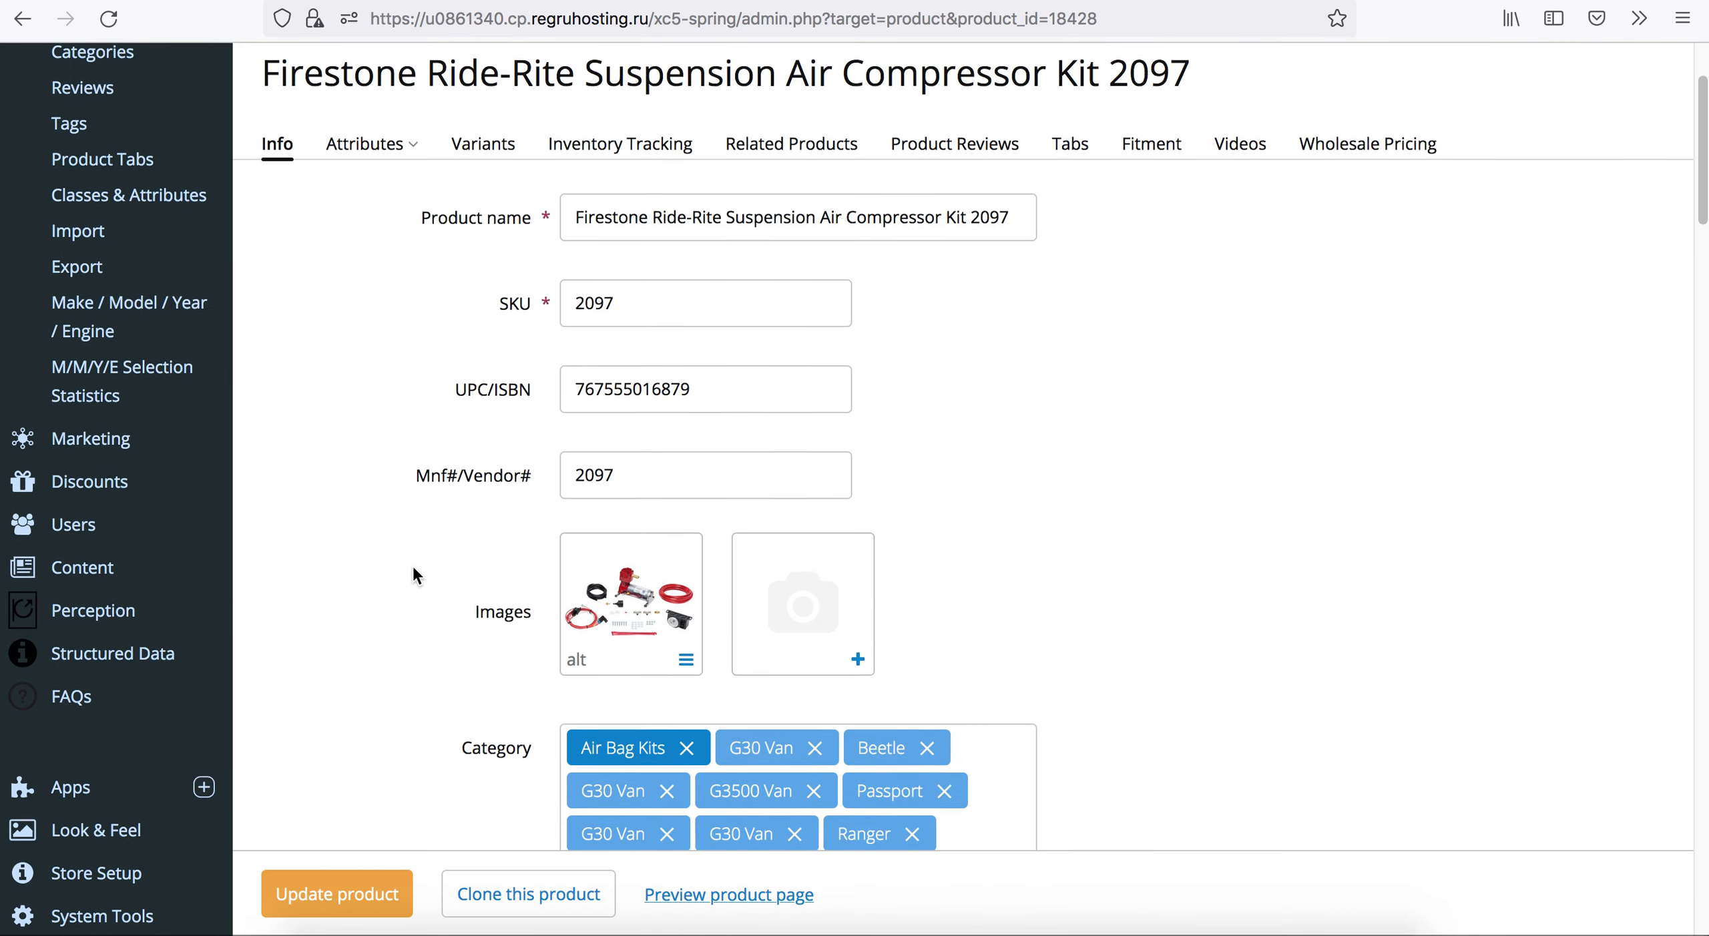
scroll(380, 622, "down", 12)
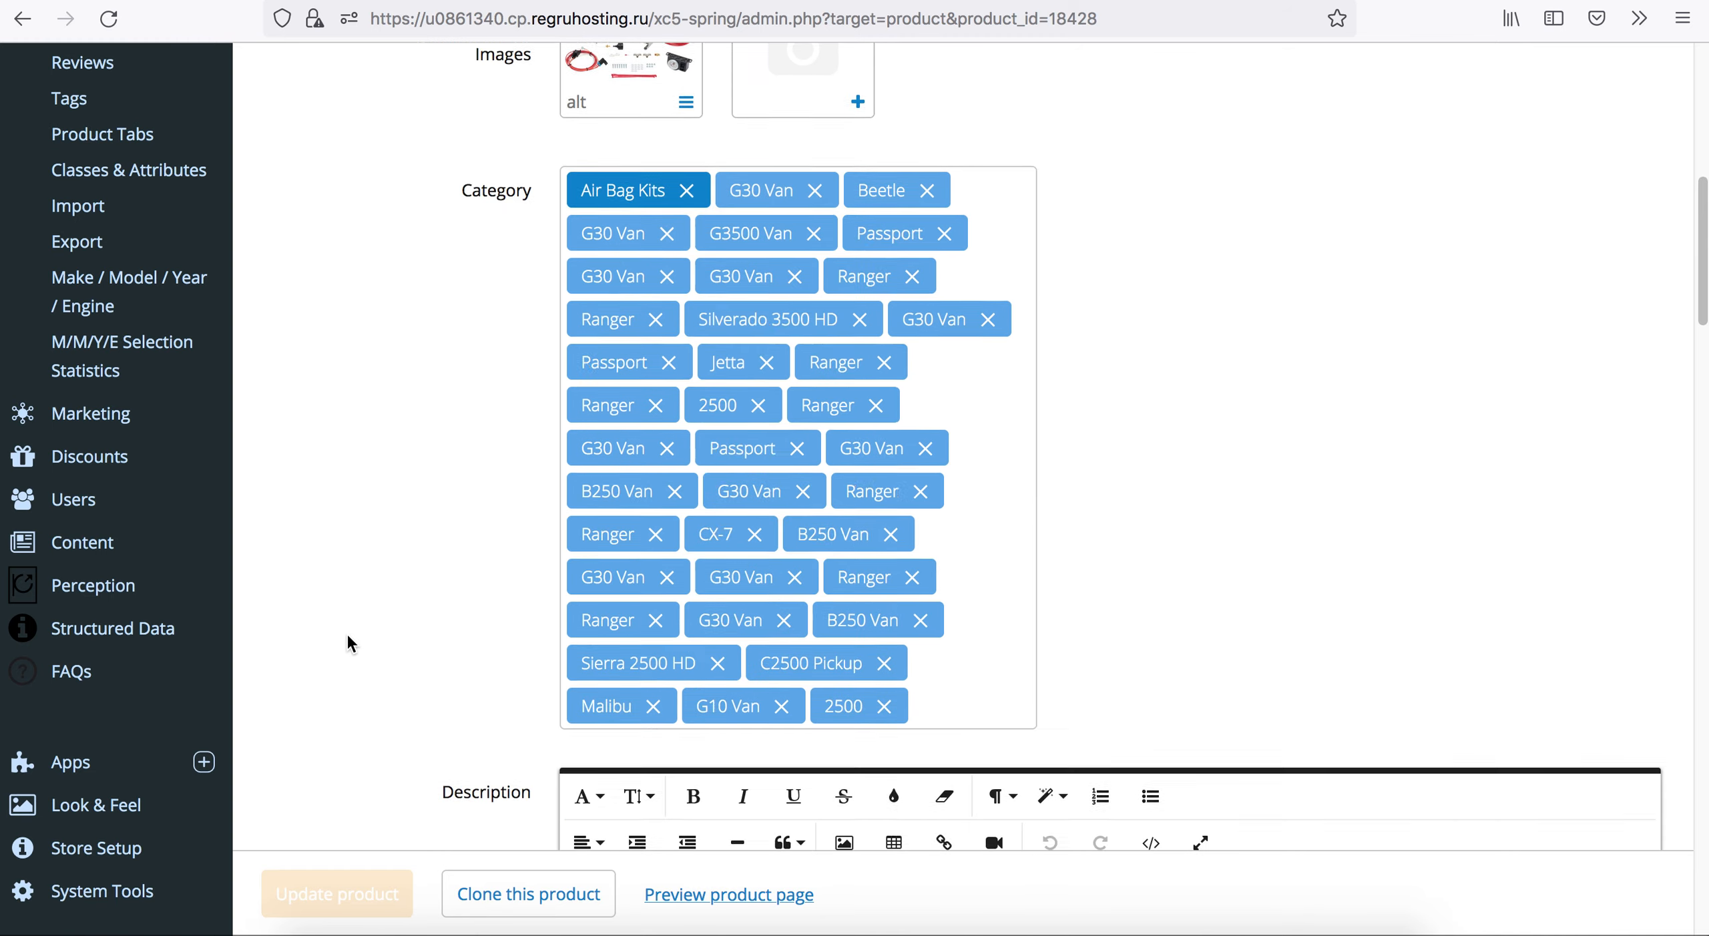
scroll(381, 631, "down", 3)
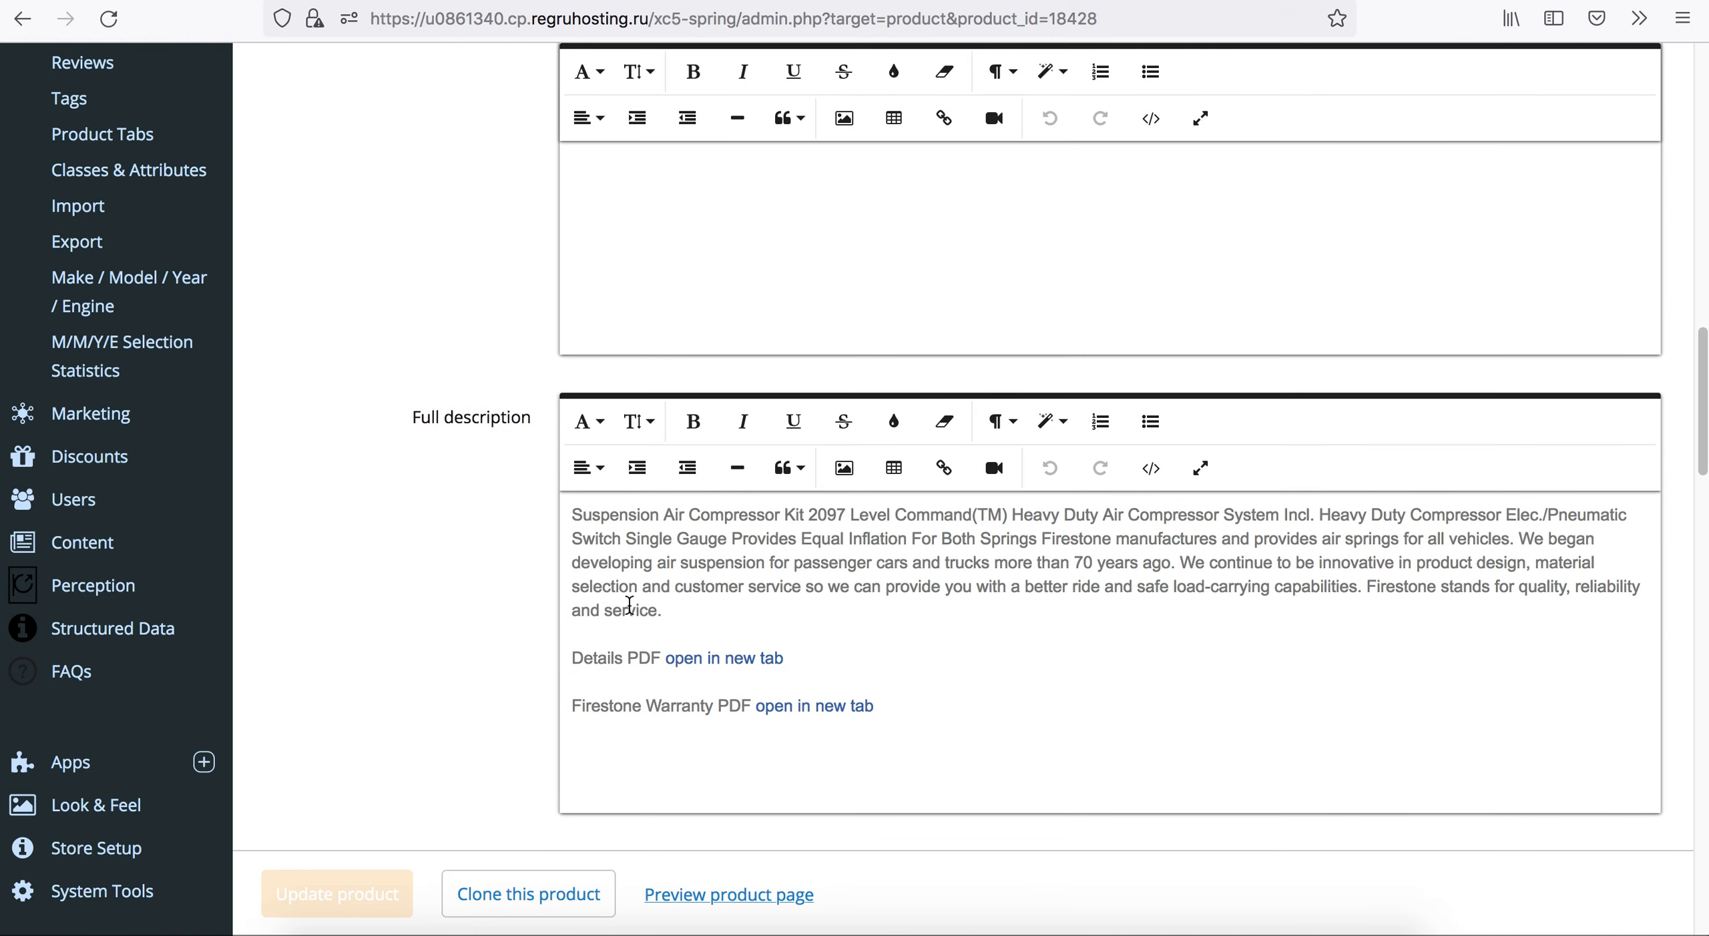
scroll(477, 424, "up", 11)
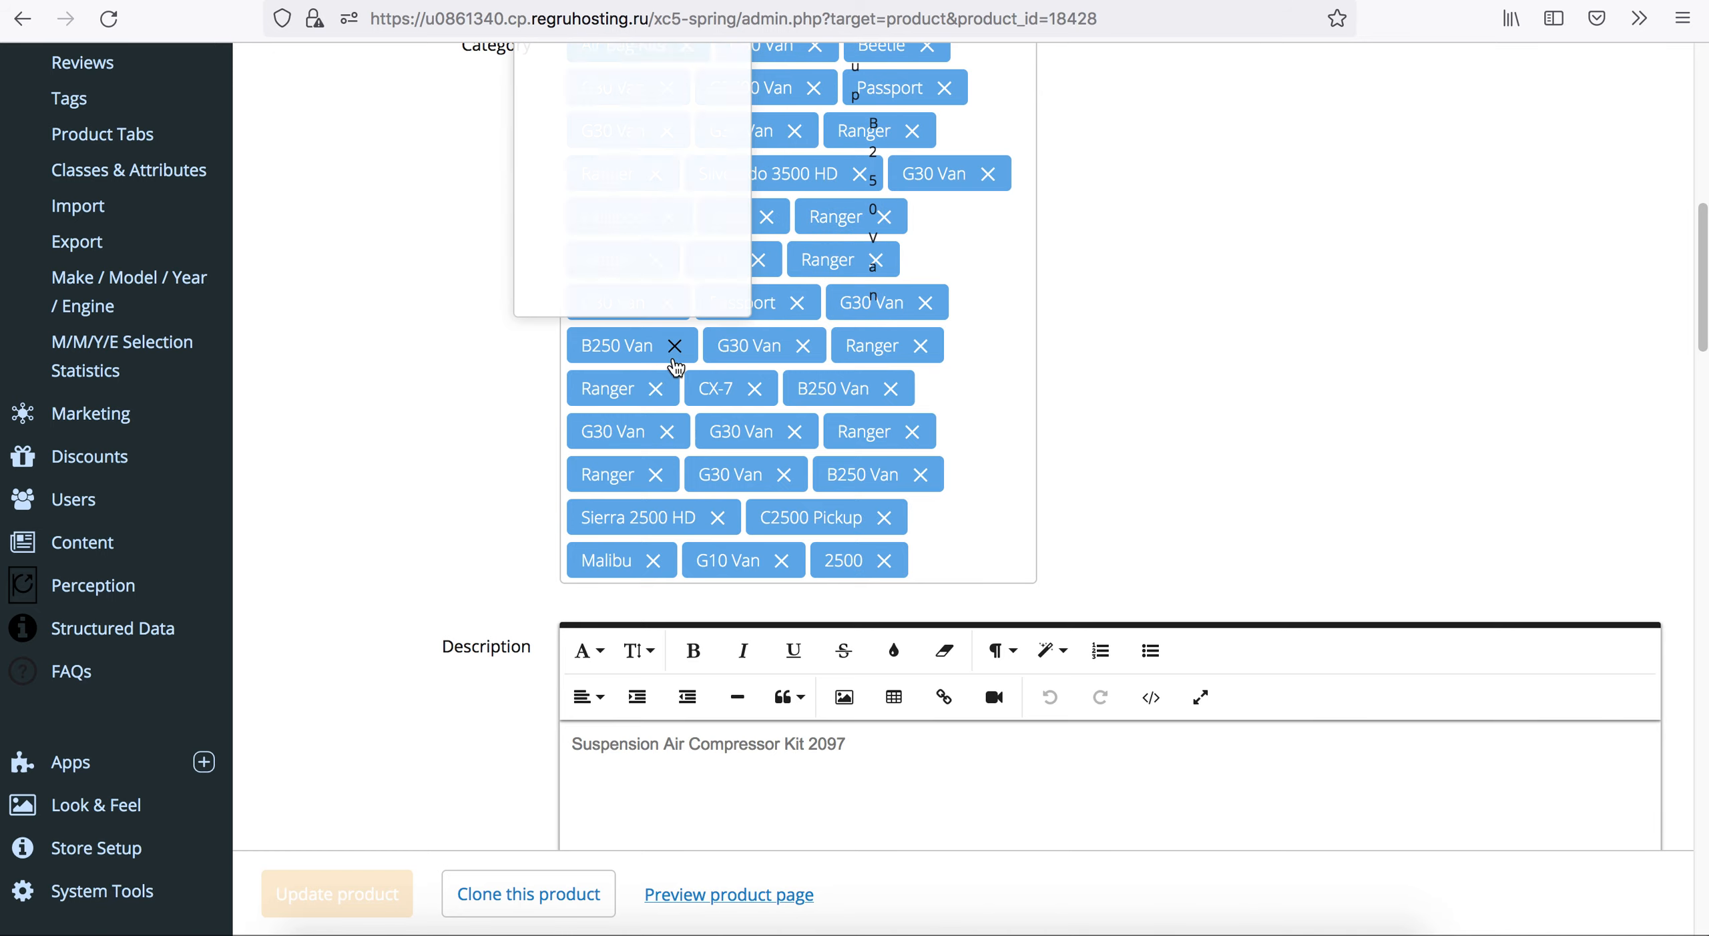
scroll(438, 526, "down", 7)
scroll(433, 523, "down", 14)
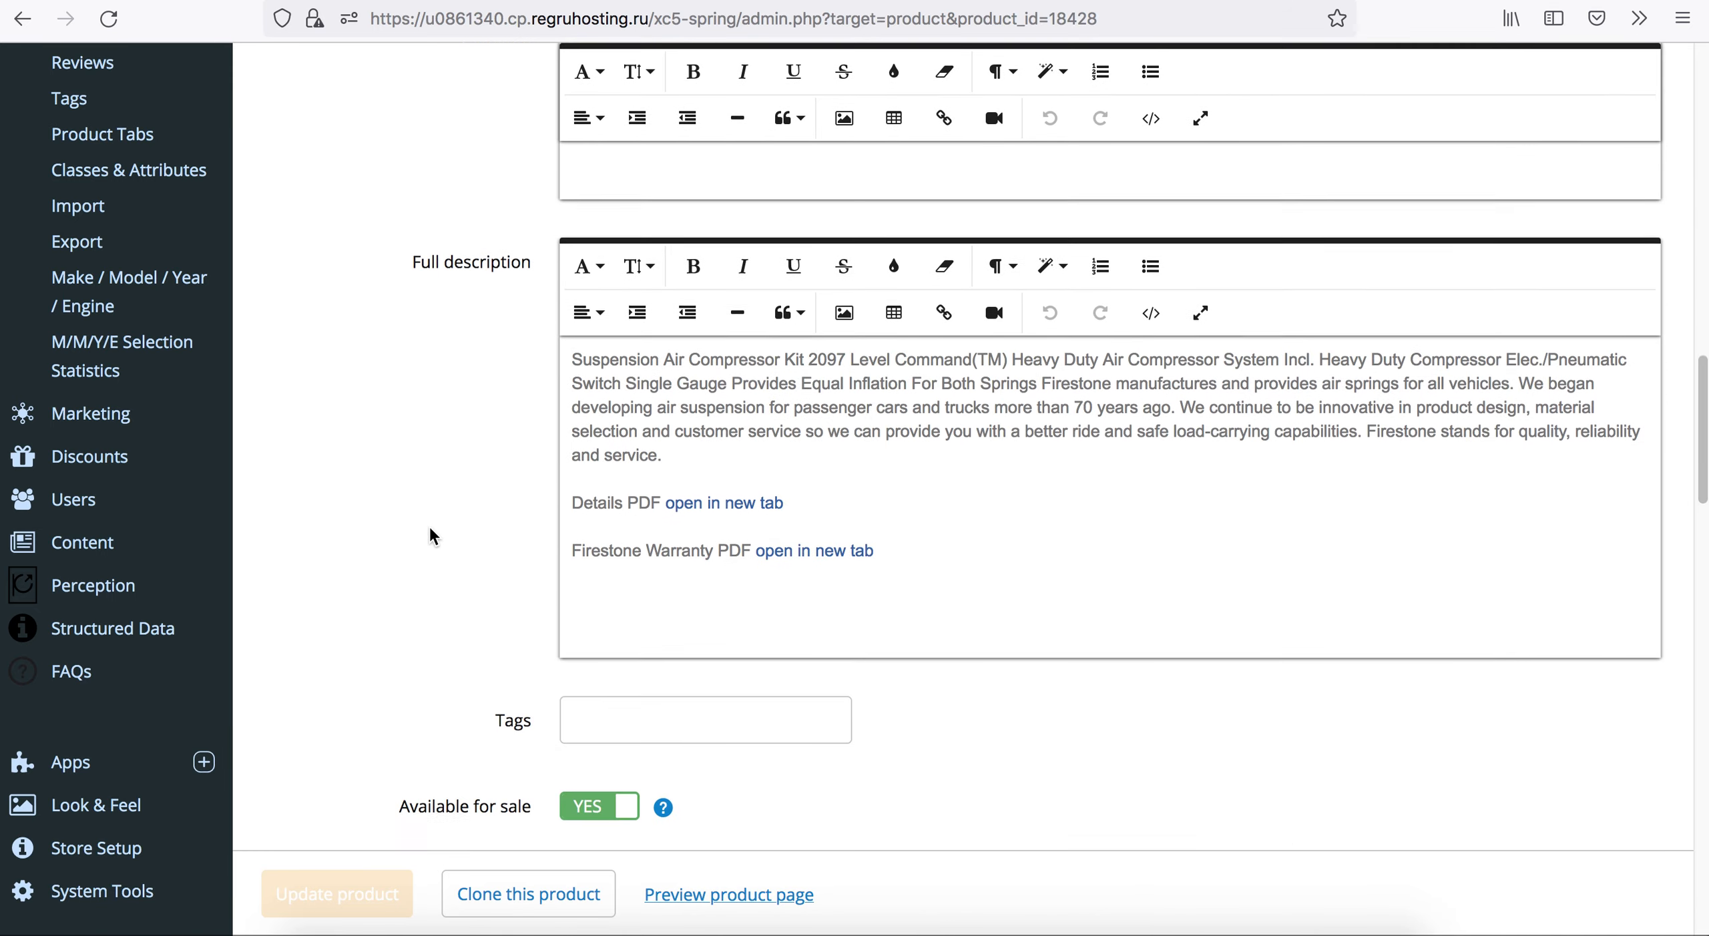
scroll(487, 512, "up", 5)
scroll(486, 499, "up", 20)
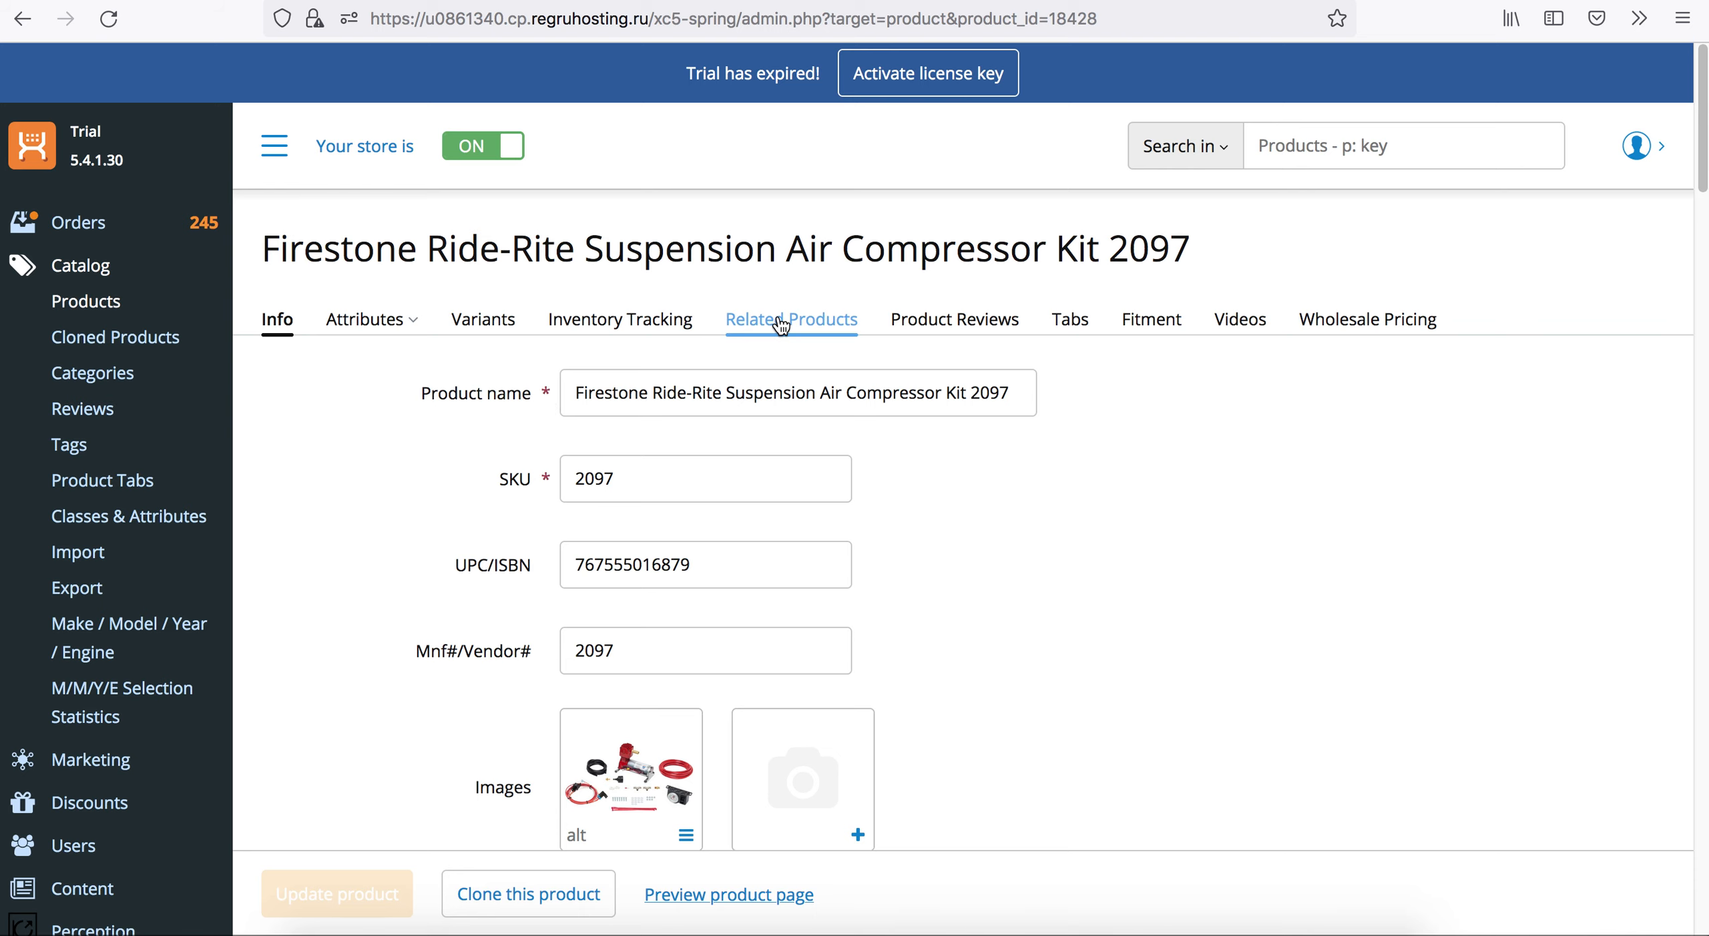
Open product 2097's fitment data and examine the make, model, year and engine combinations.
left_click(1165, 332)
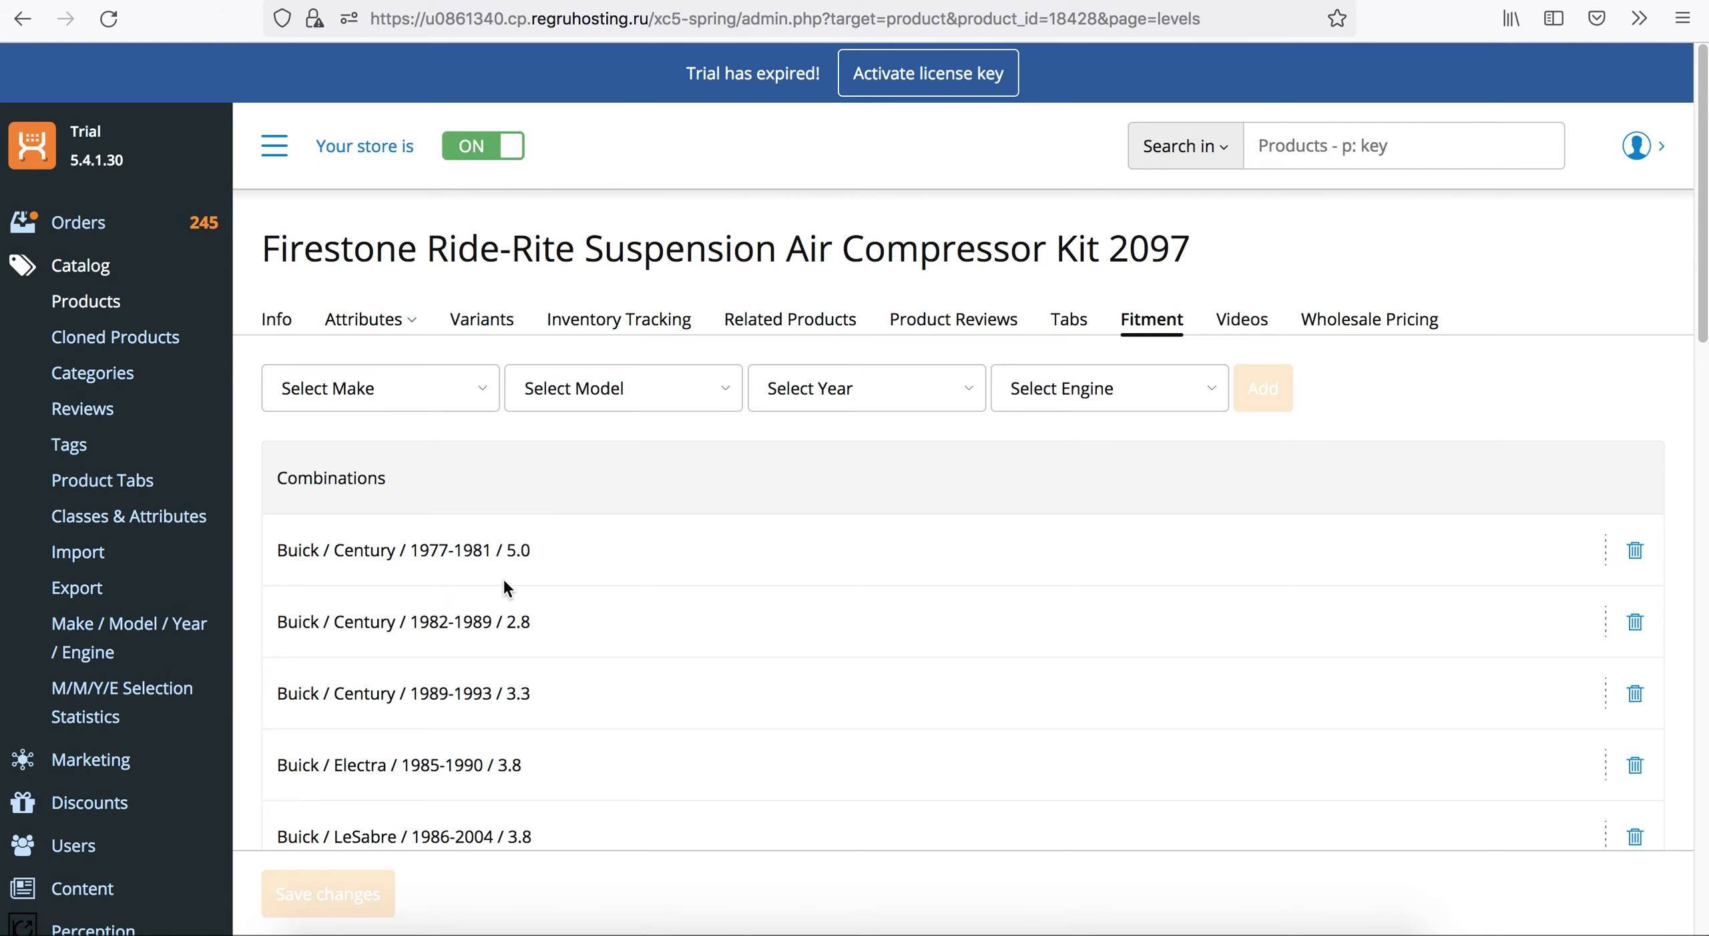
scroll(463, 633, "down", 5)
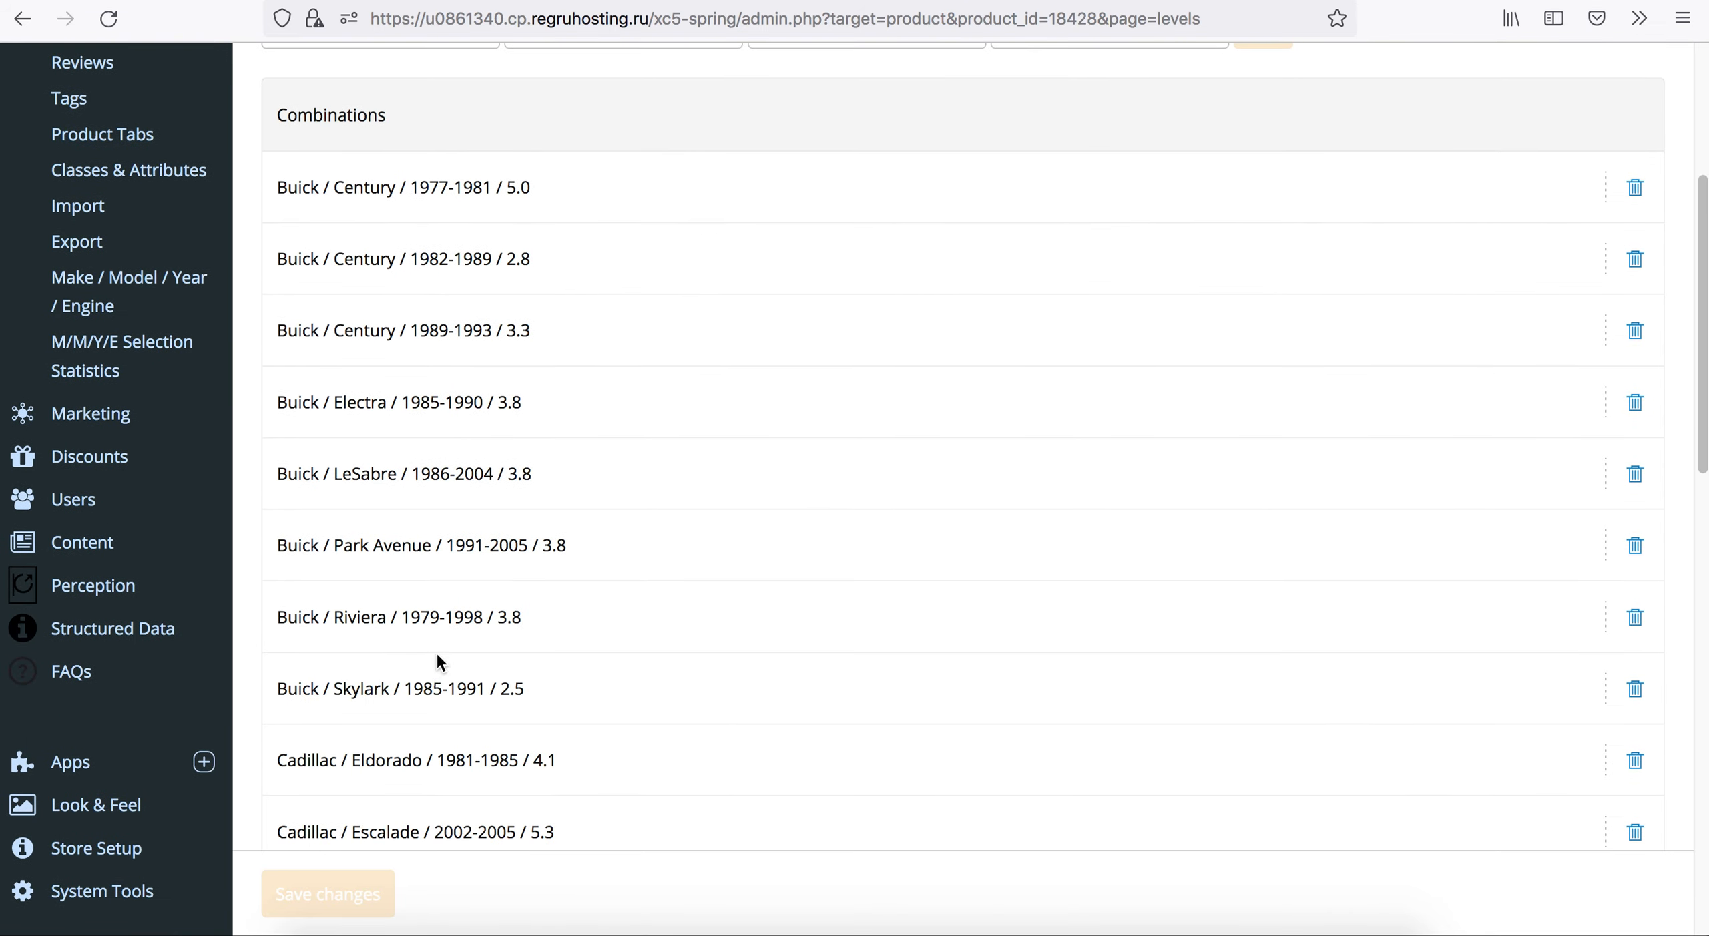
scroll(453, 584, "down", 5)
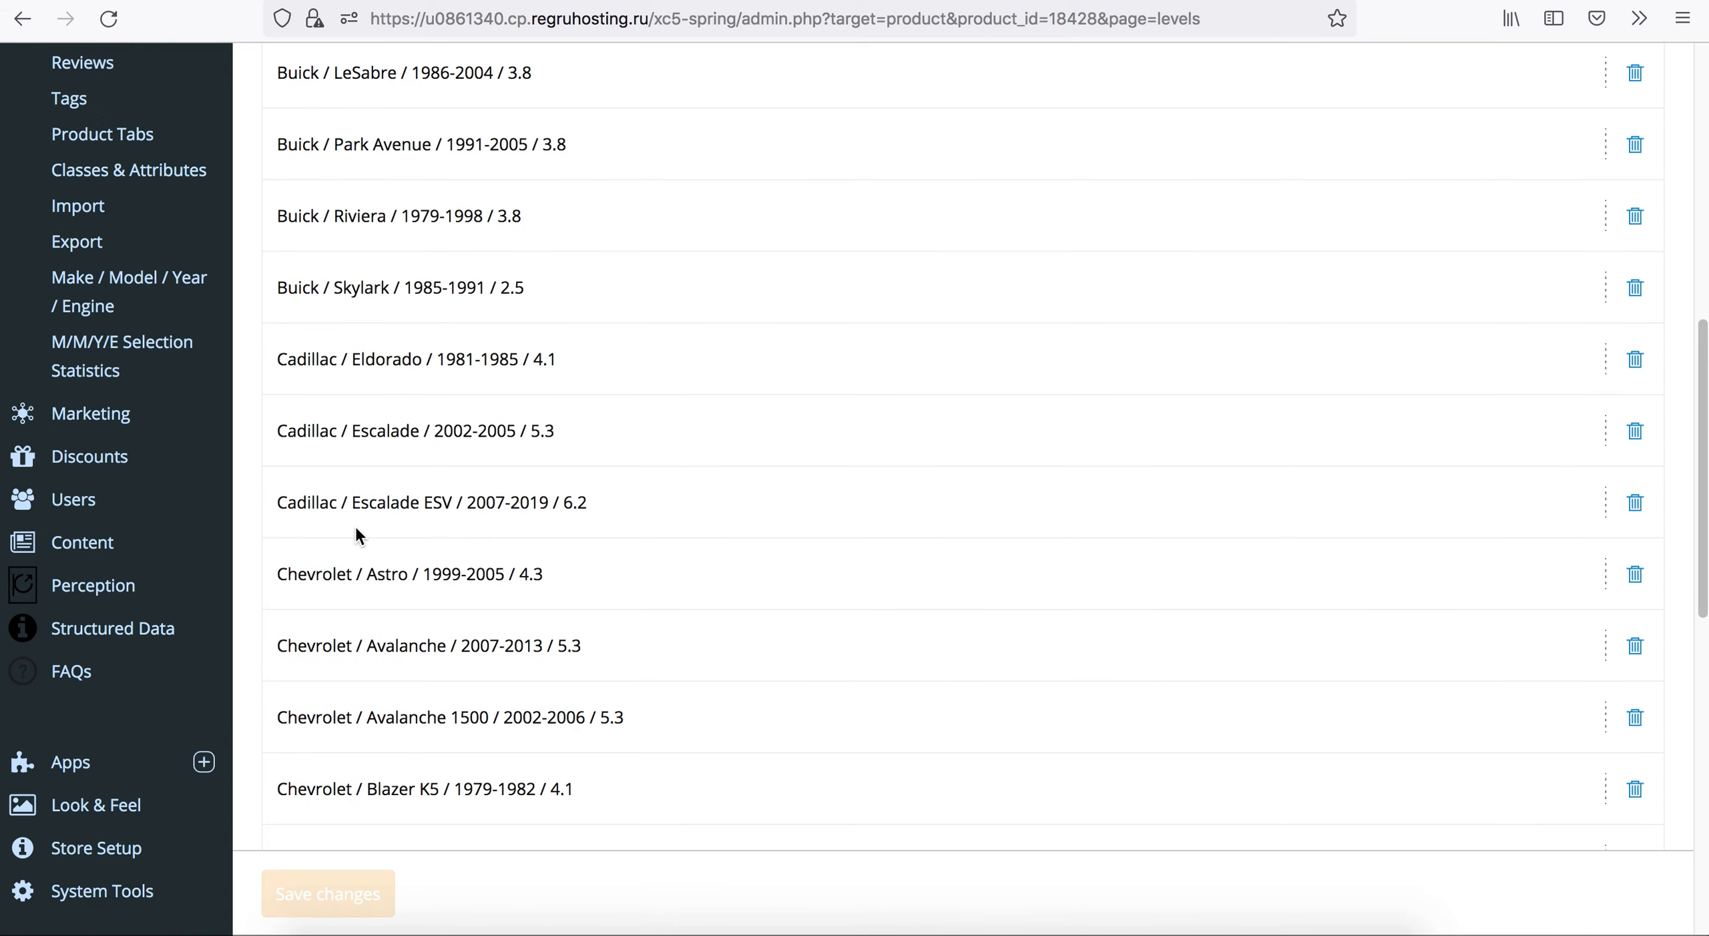
scroll(387, 523, "up", 4)
scroll(358, 518, "up", 5)
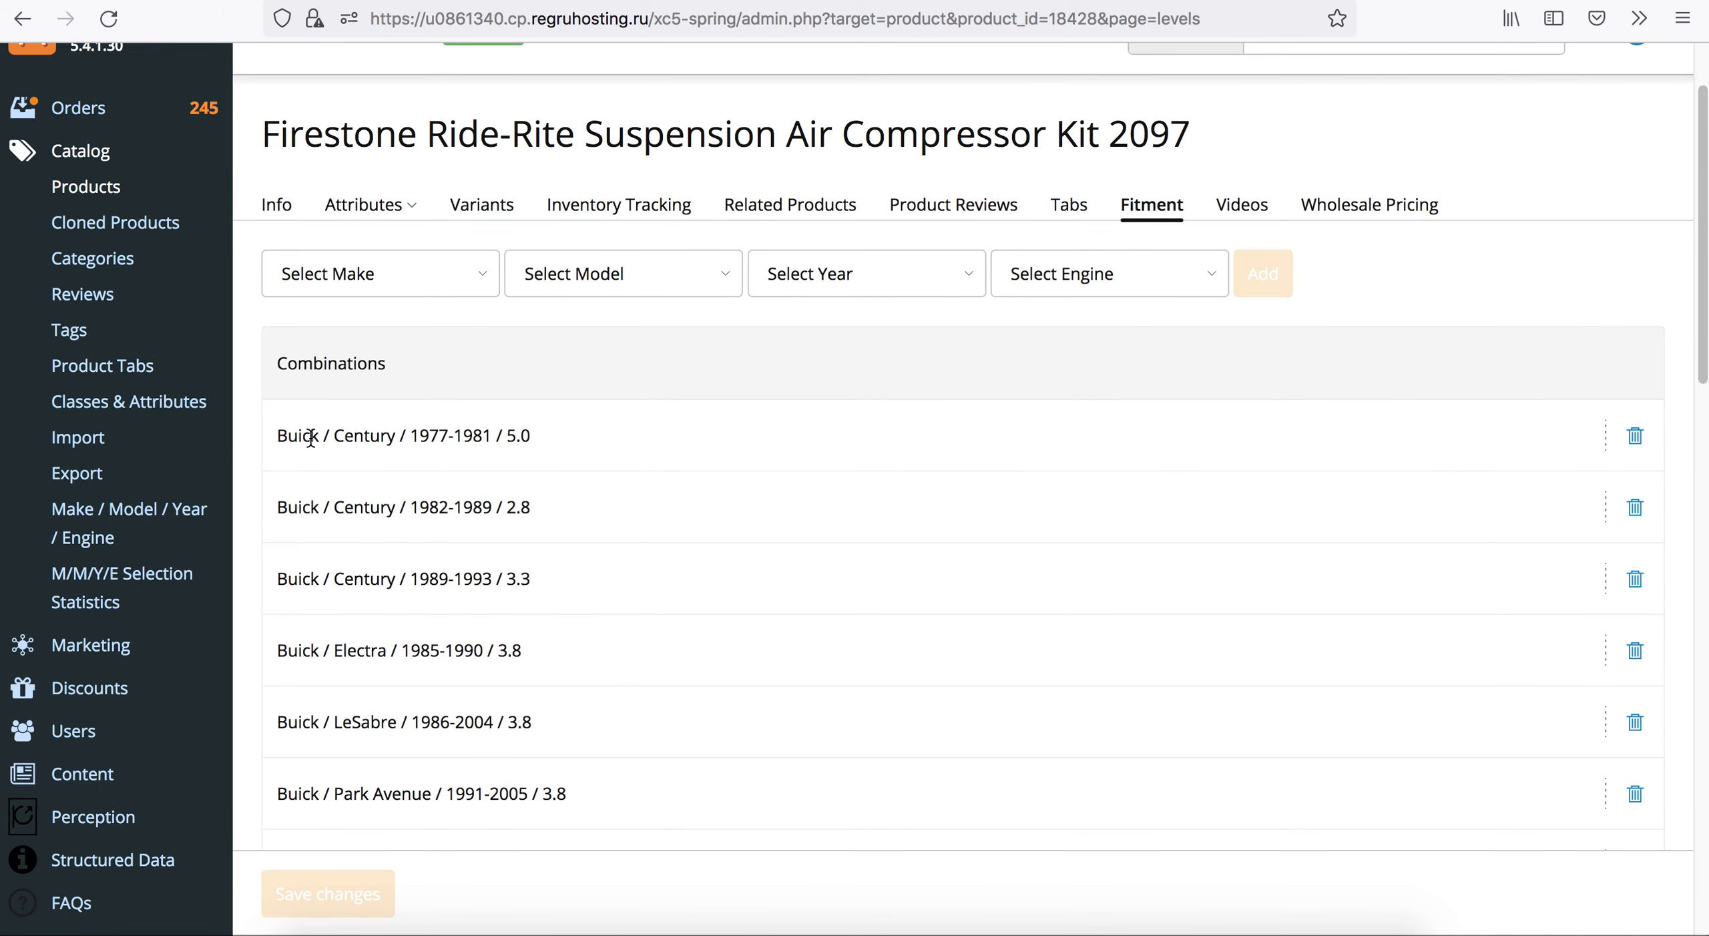
scroll(328, 627, "up", 1)
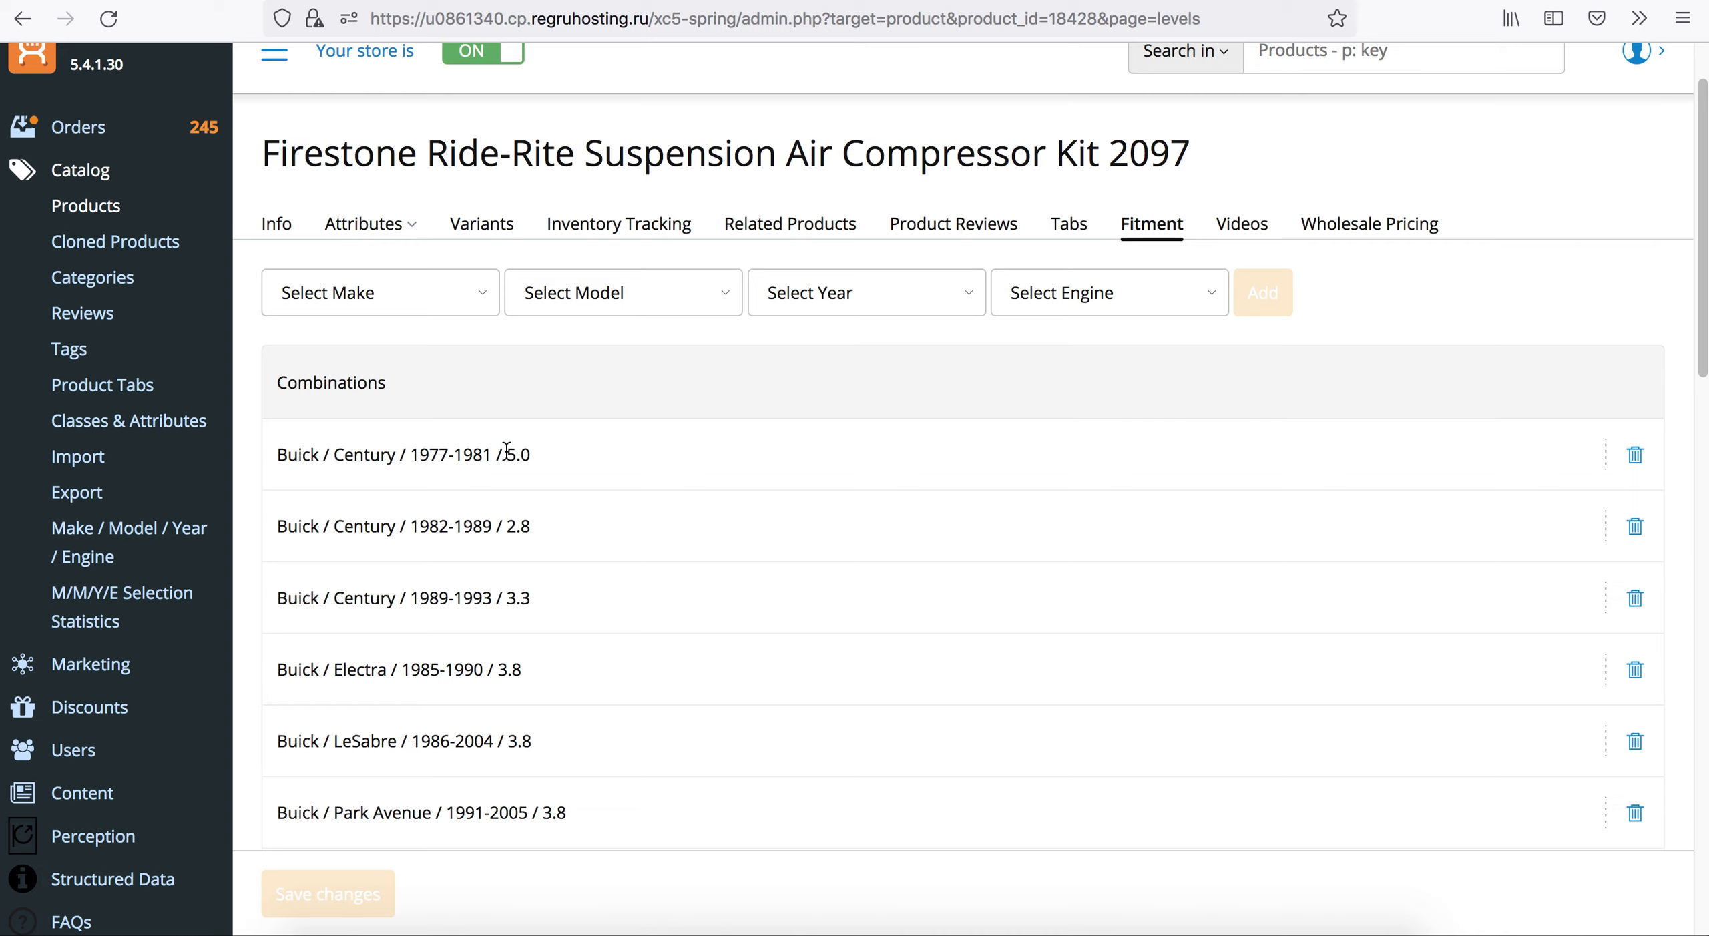
left_click_drag(532, 454, 515, 461)
scroll(394, 698, "down", 2)
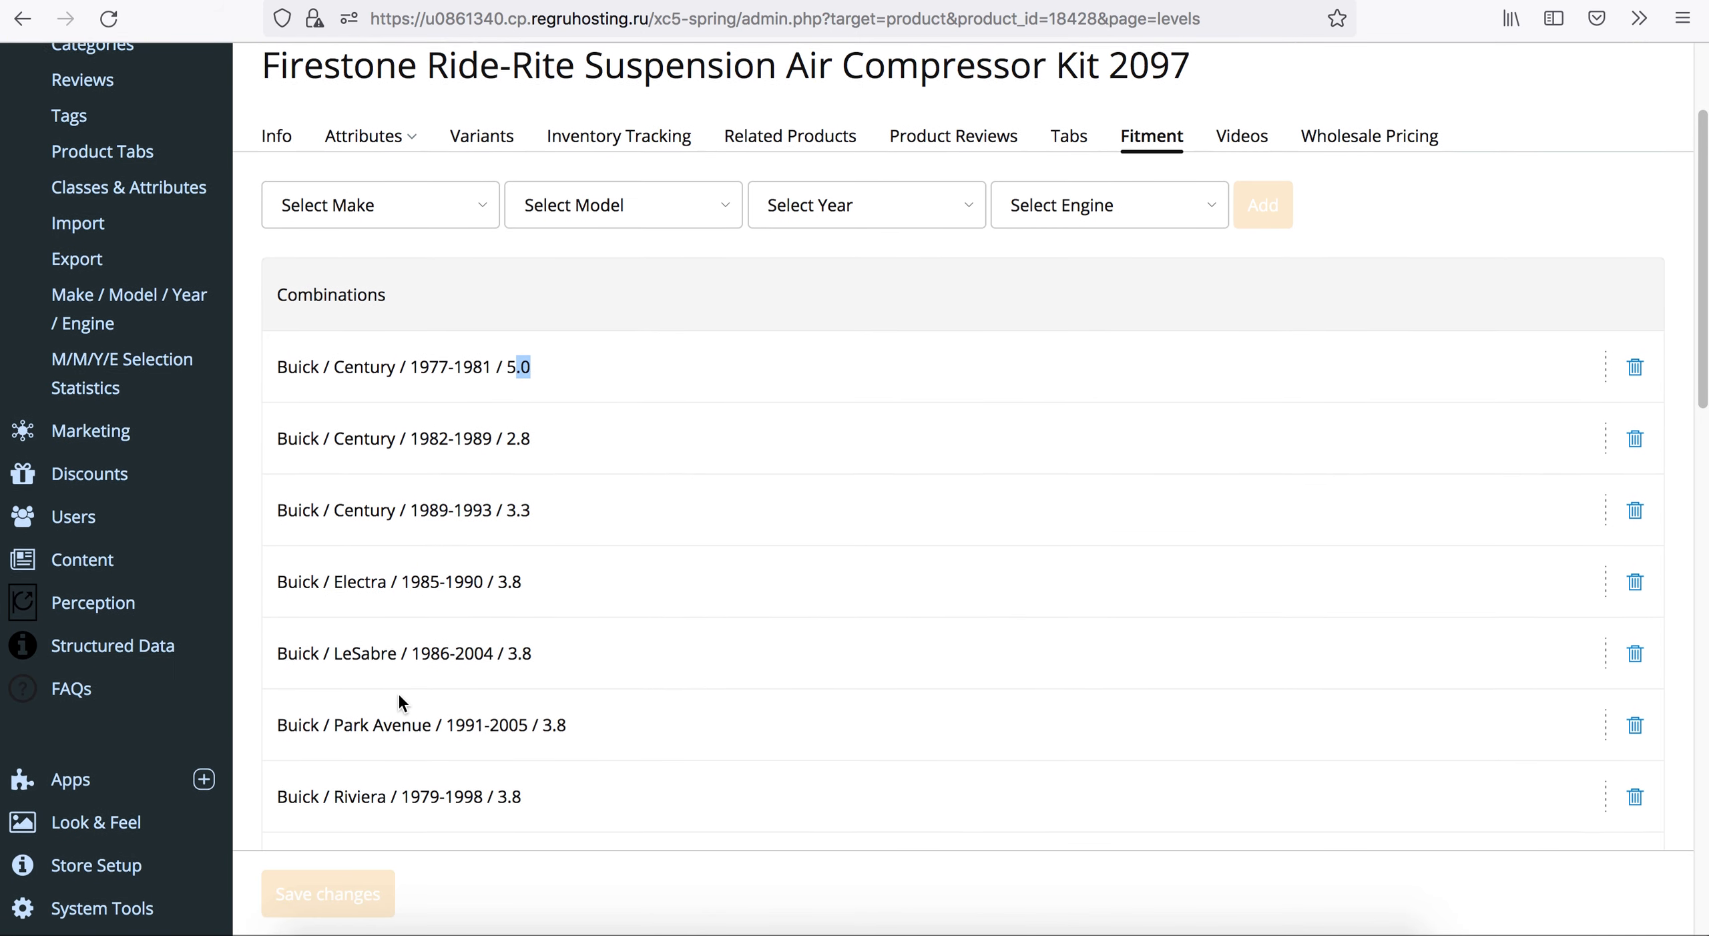
scroll(398, 694, "up", 2)
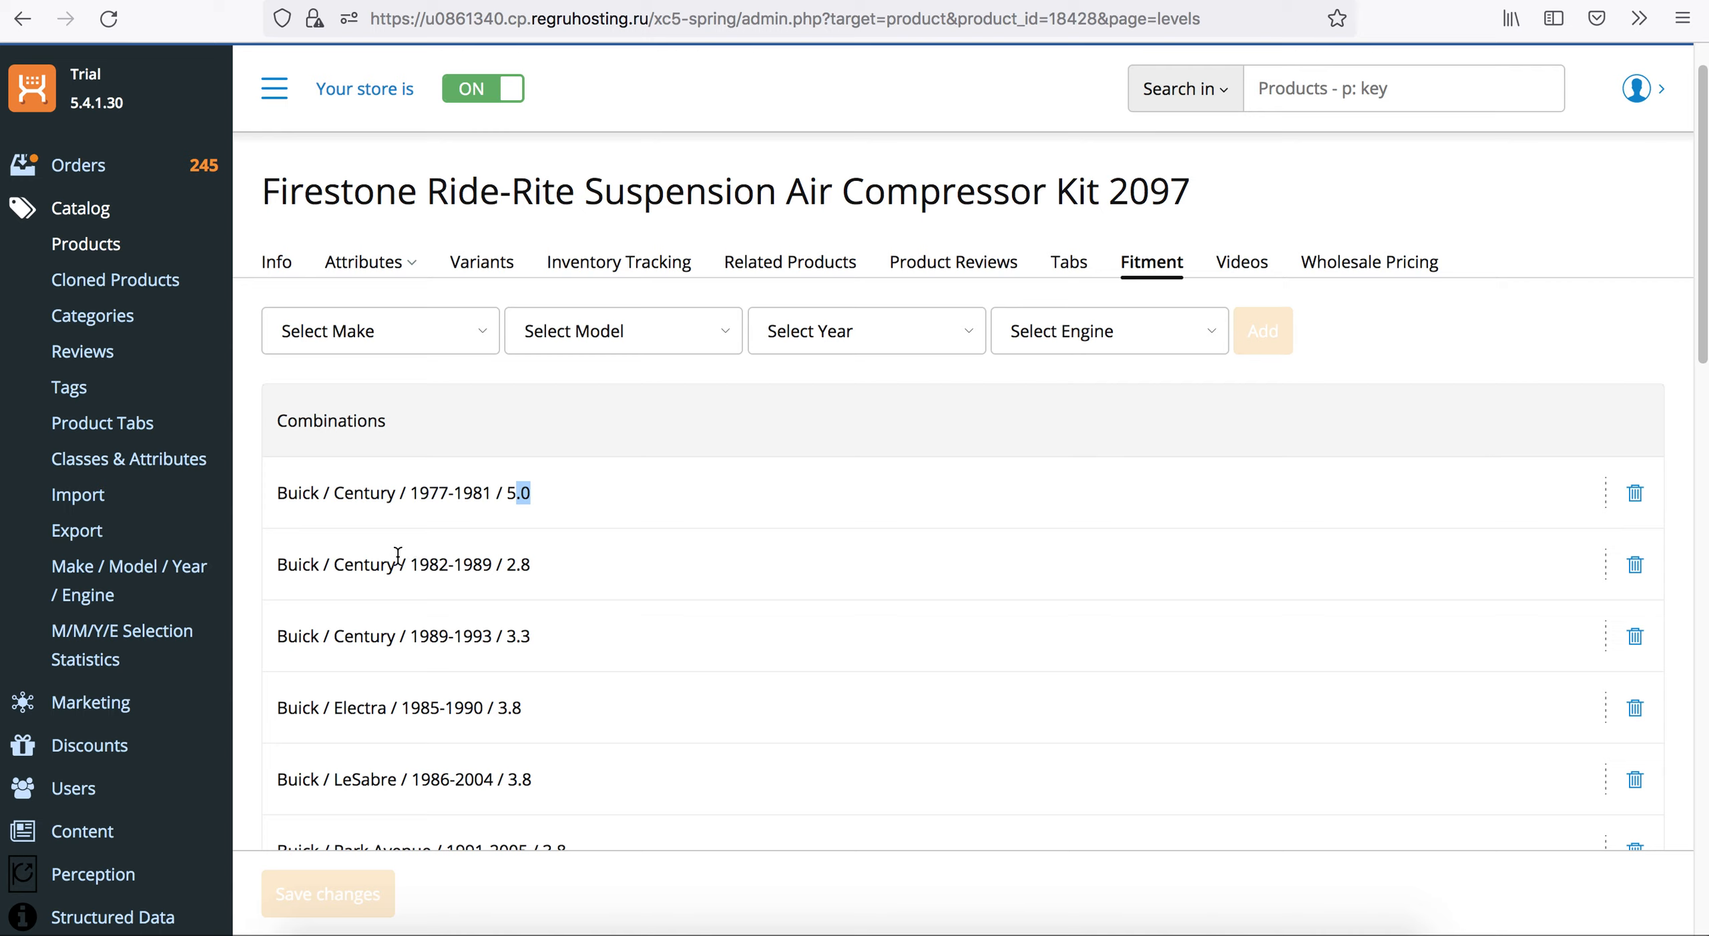
Choose Acura, CDX and 2010 with the 1.5L engine as the vehicle in product 2097's fitment selectors.
left_click(433, 344)
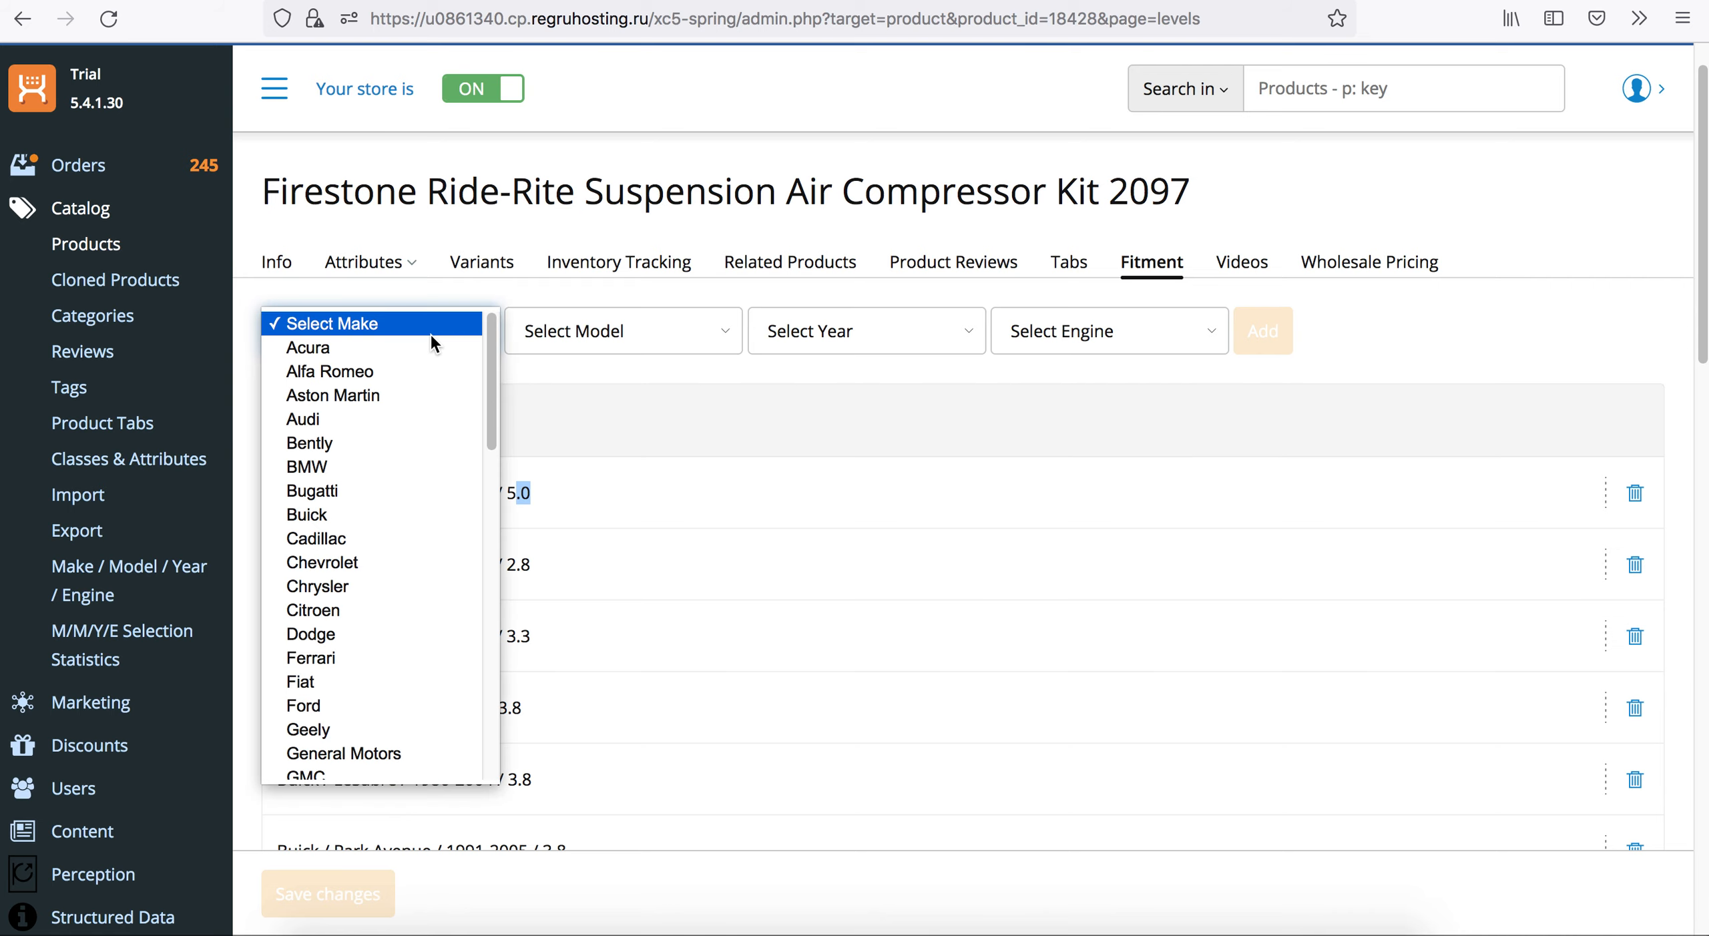
left_click(419, 345)
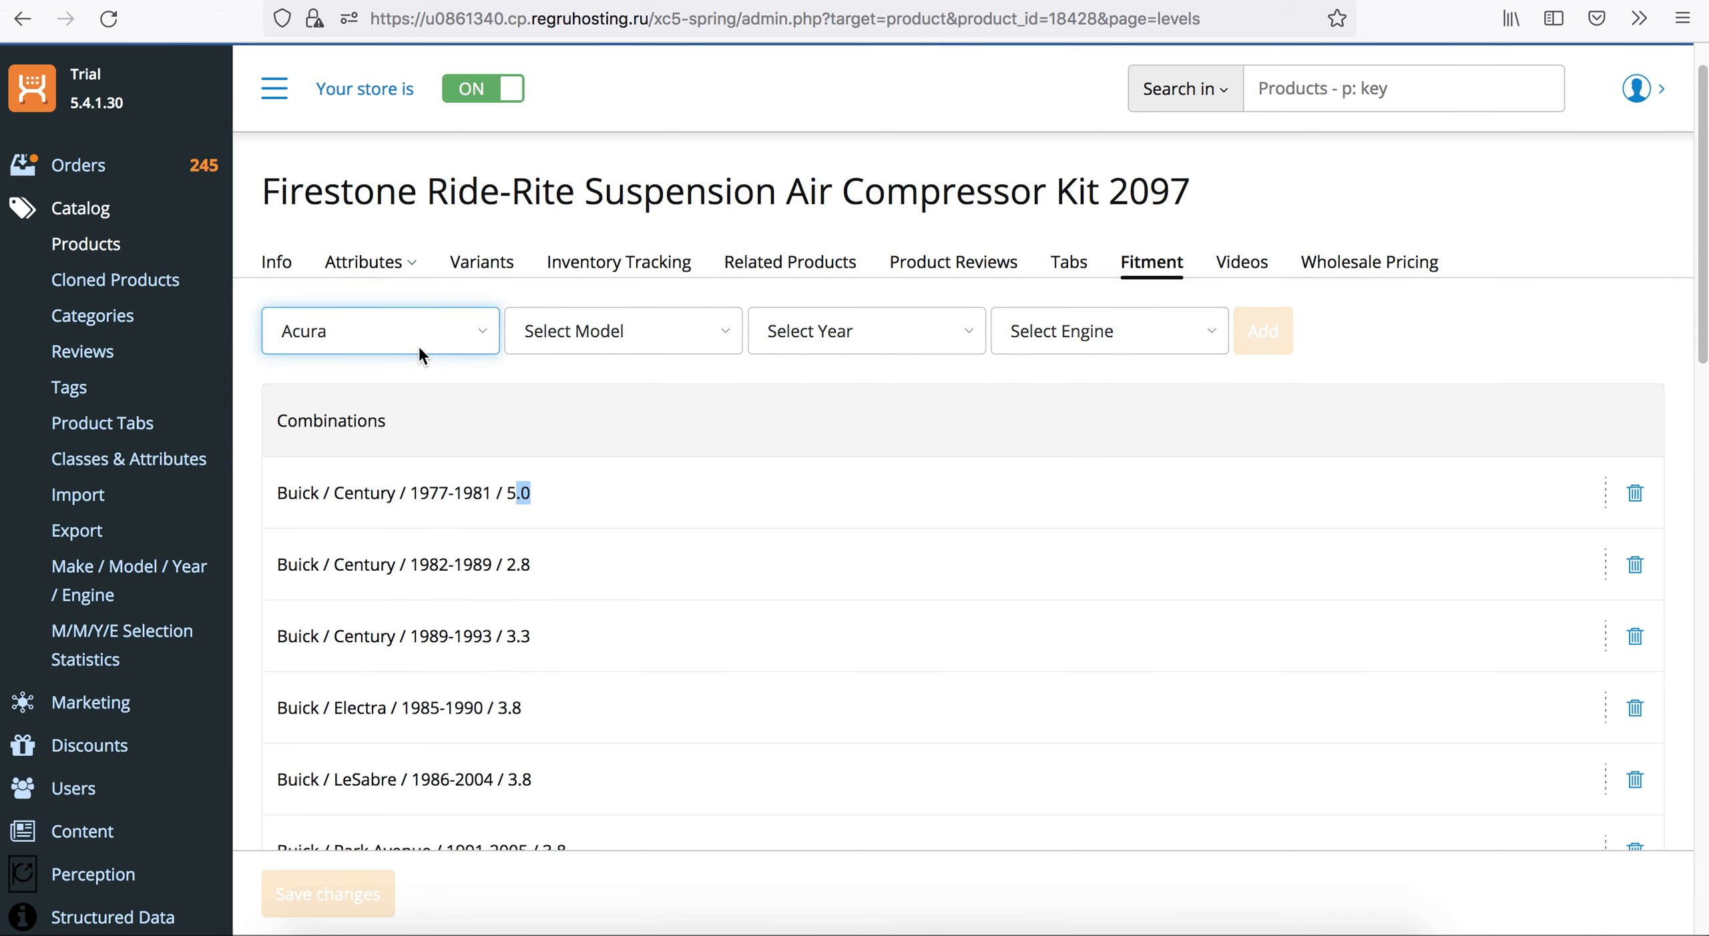
left_click(548, 332)
left_click(558, 346)
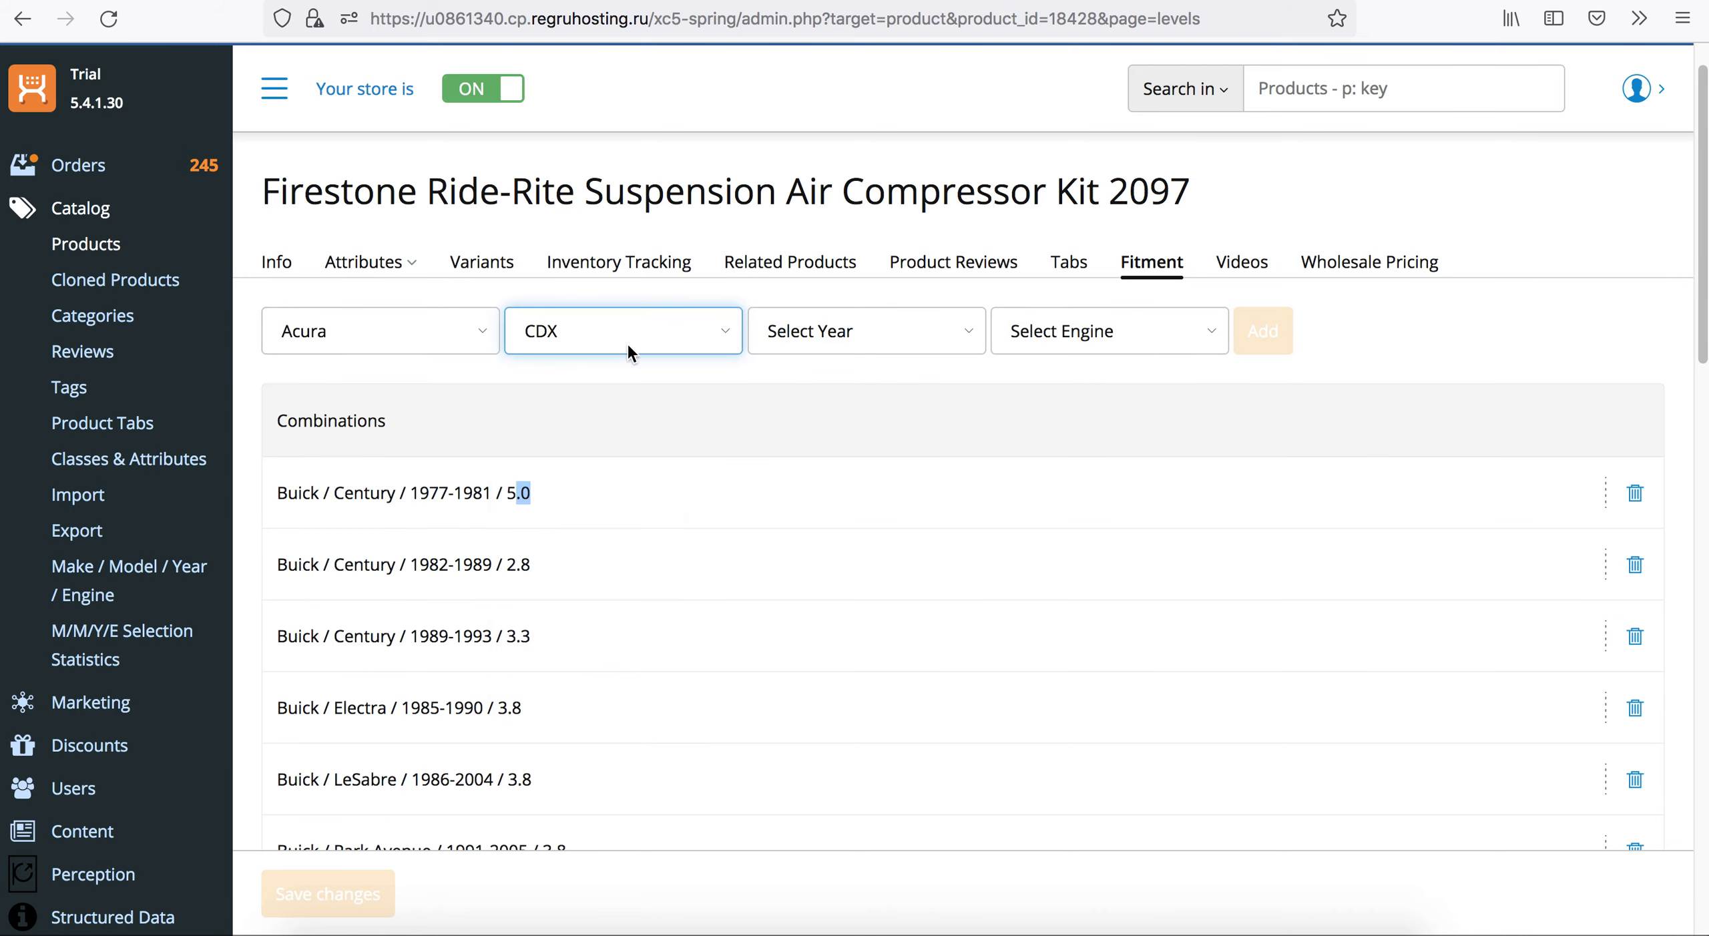
left_click(842, 332)
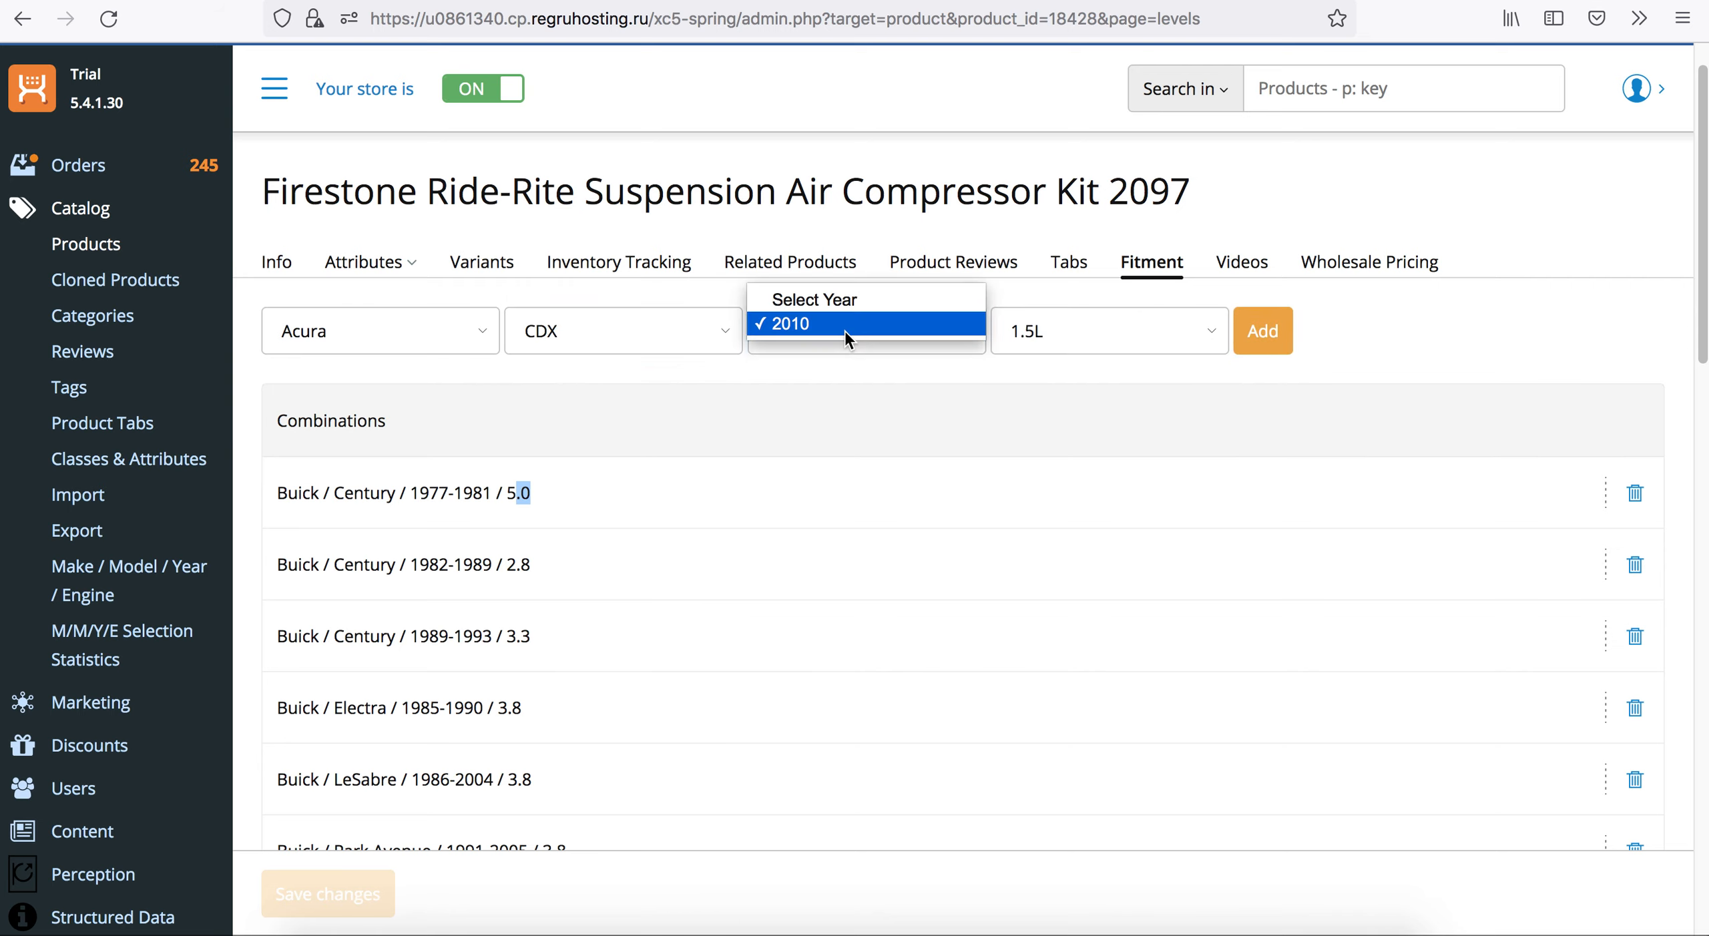
left_click(843, 331)
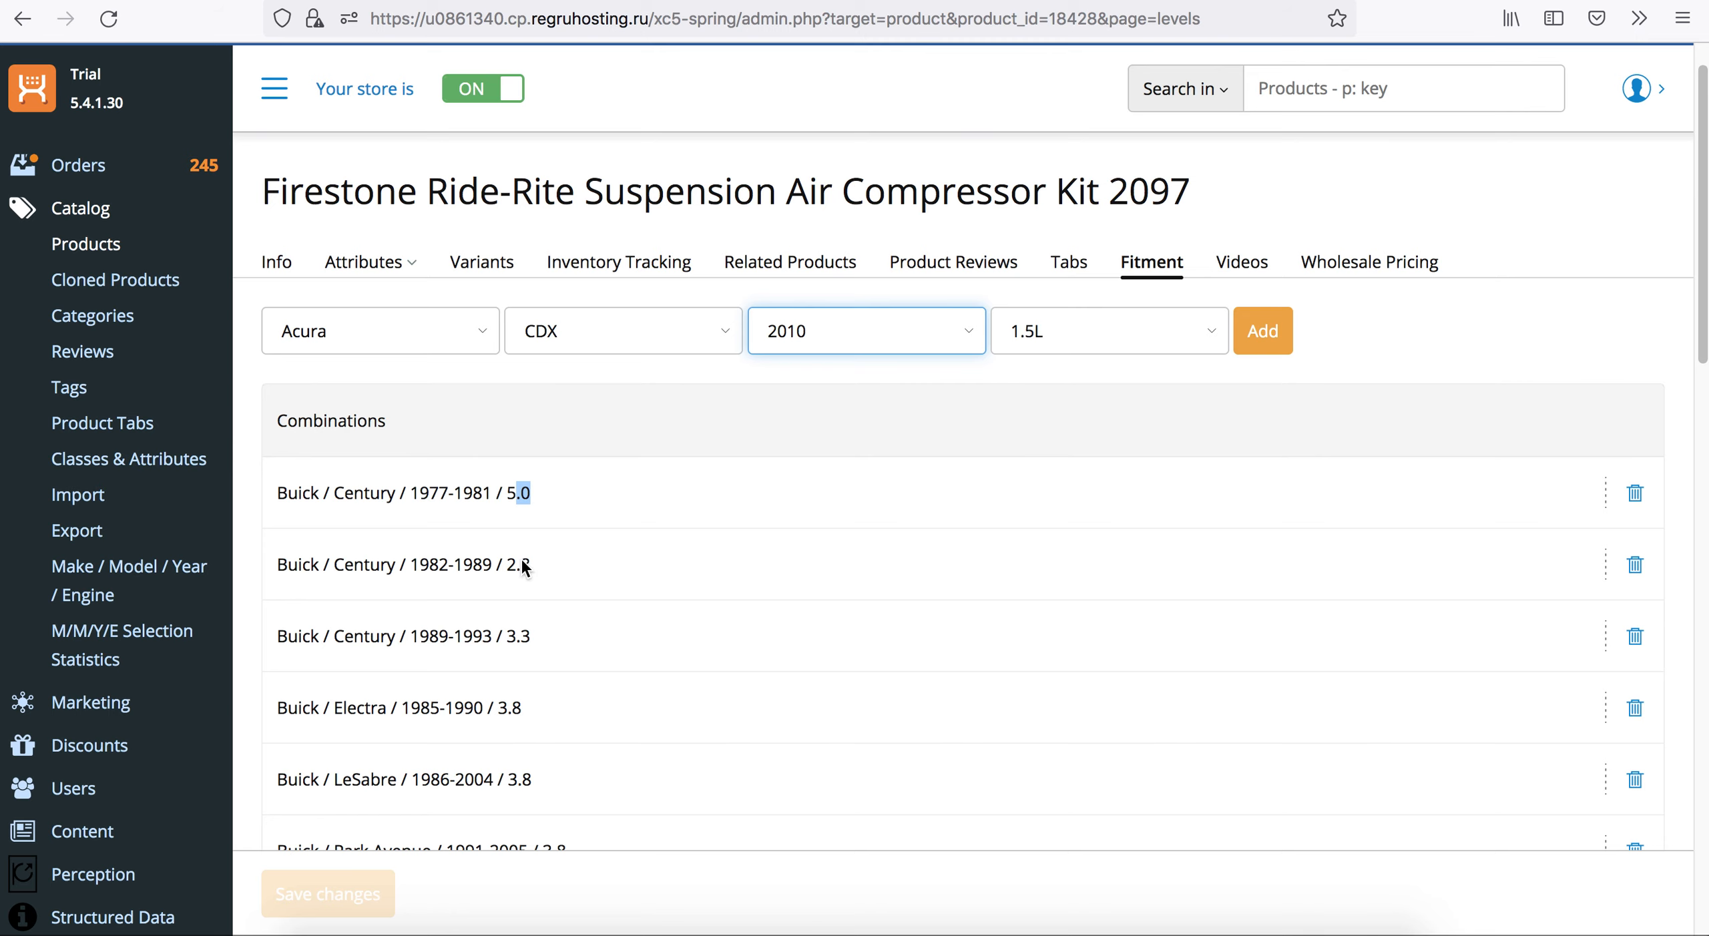
scroll(582, 643, "down", 6)
scroll(574, 649, "up", 7)
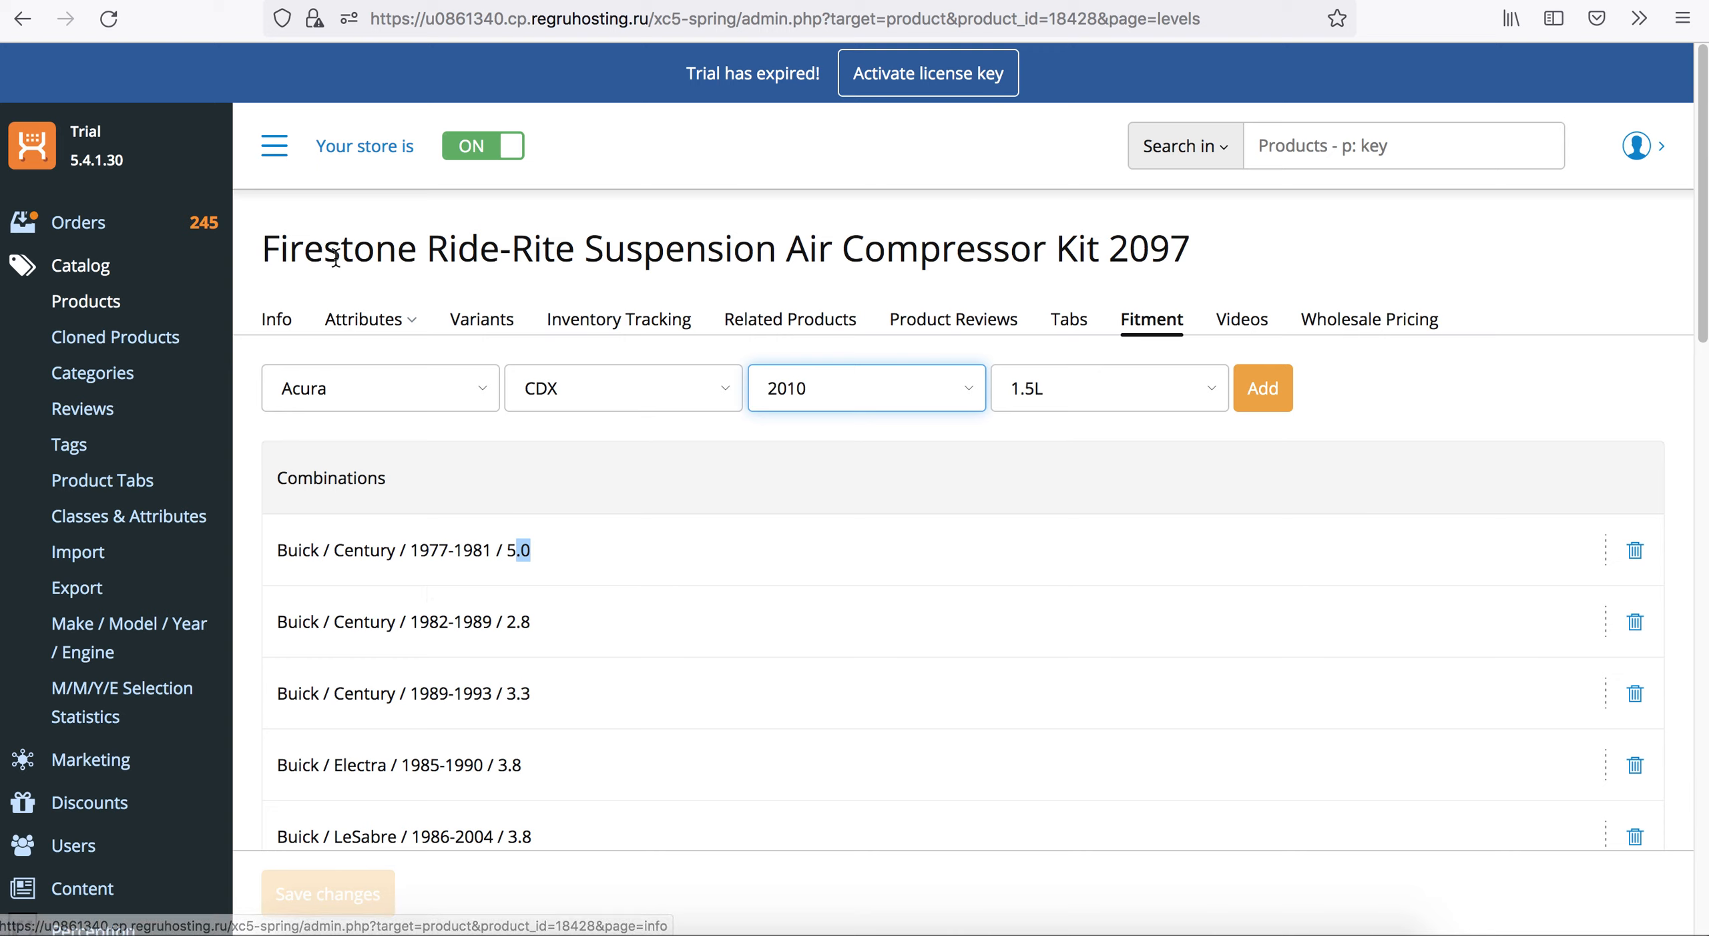
Return to the product list and open the Firestone Ride-Rite Suspension Air Compressor Kit 2097.
triple_click(683, 248)
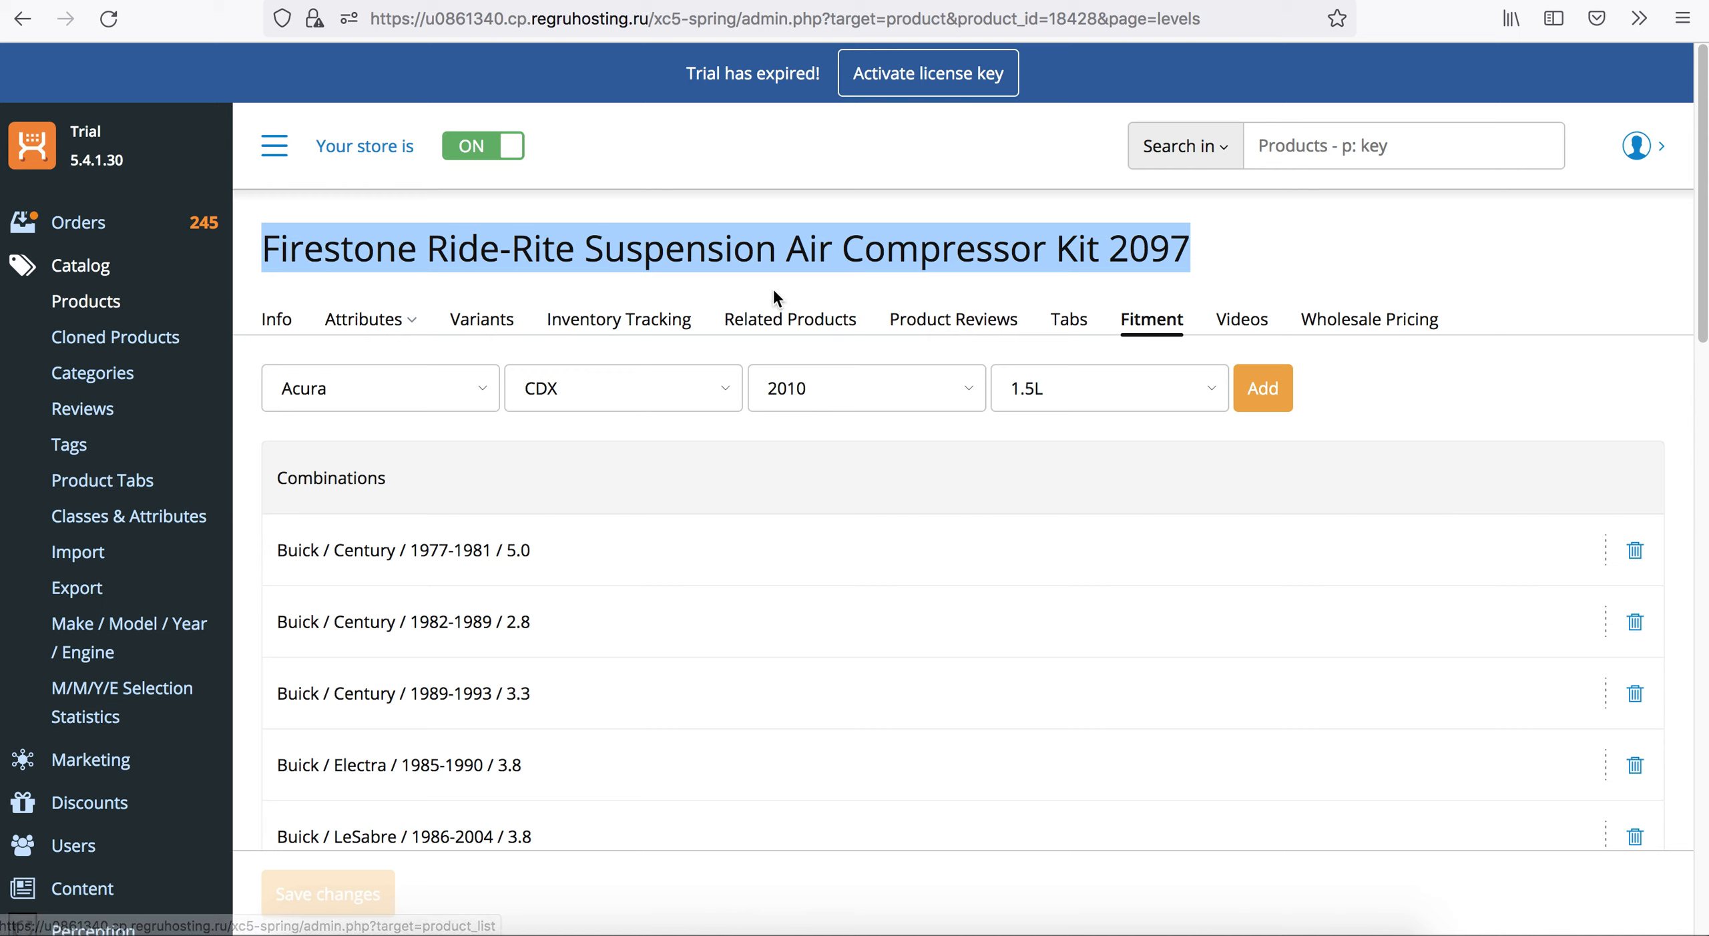
left_click(92, 308)
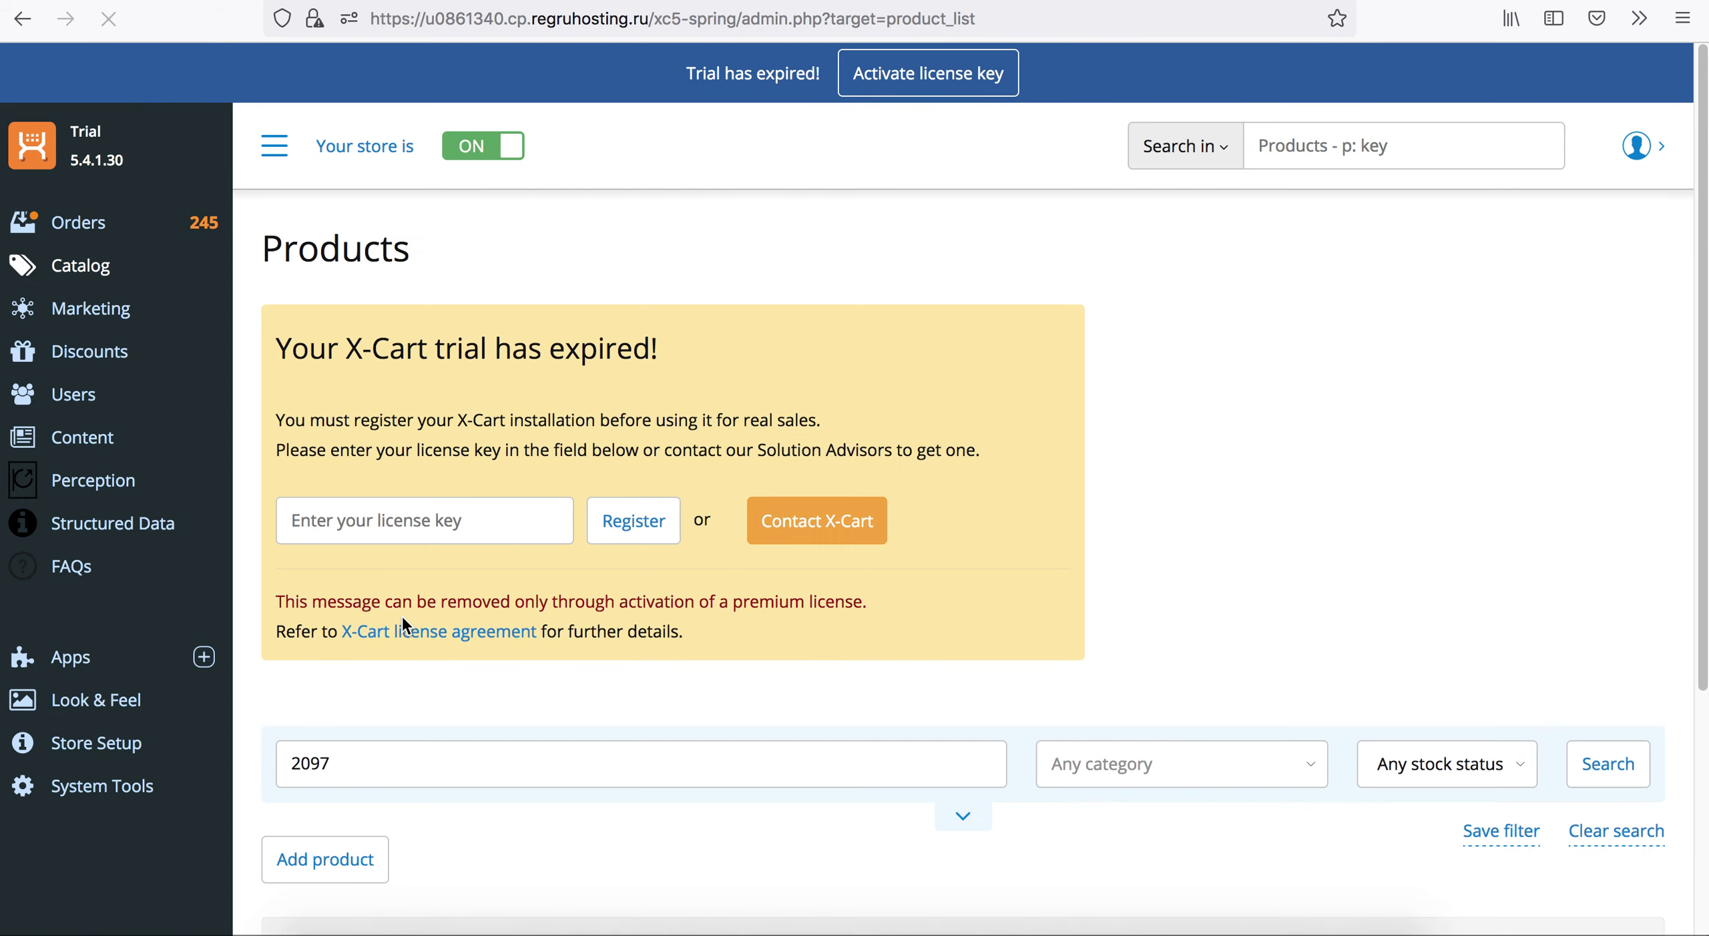
scroll(402, 616, "down", 5)
scroll(403, 619, "down", 3)
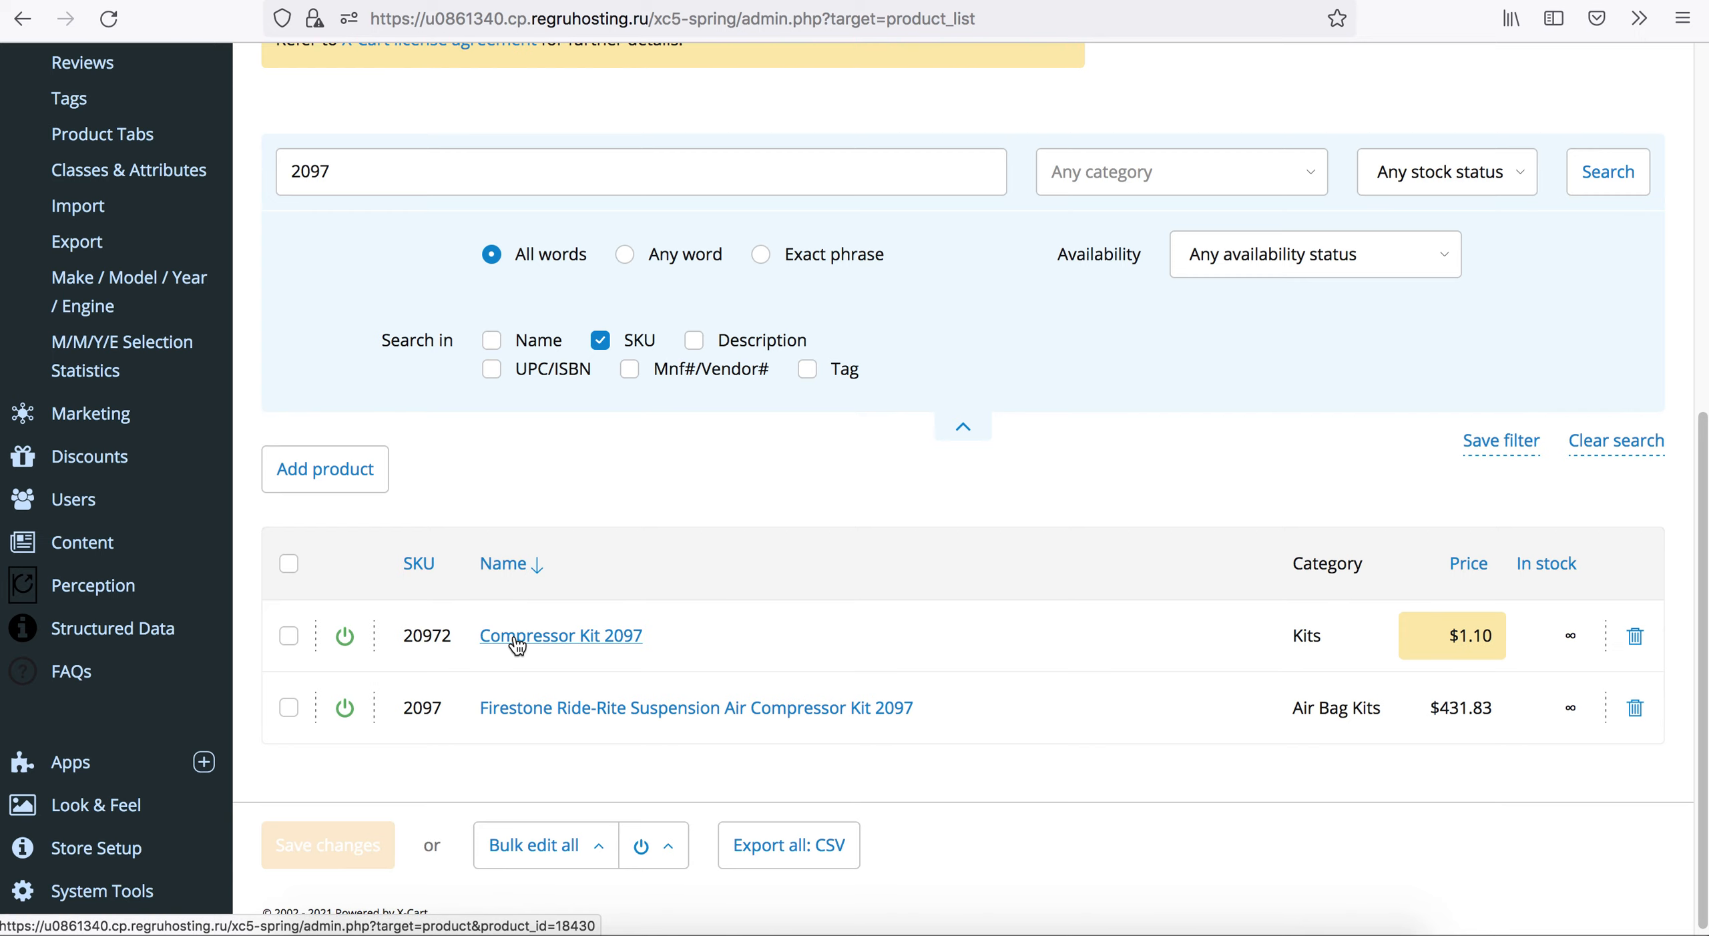
left_click(531, 709)
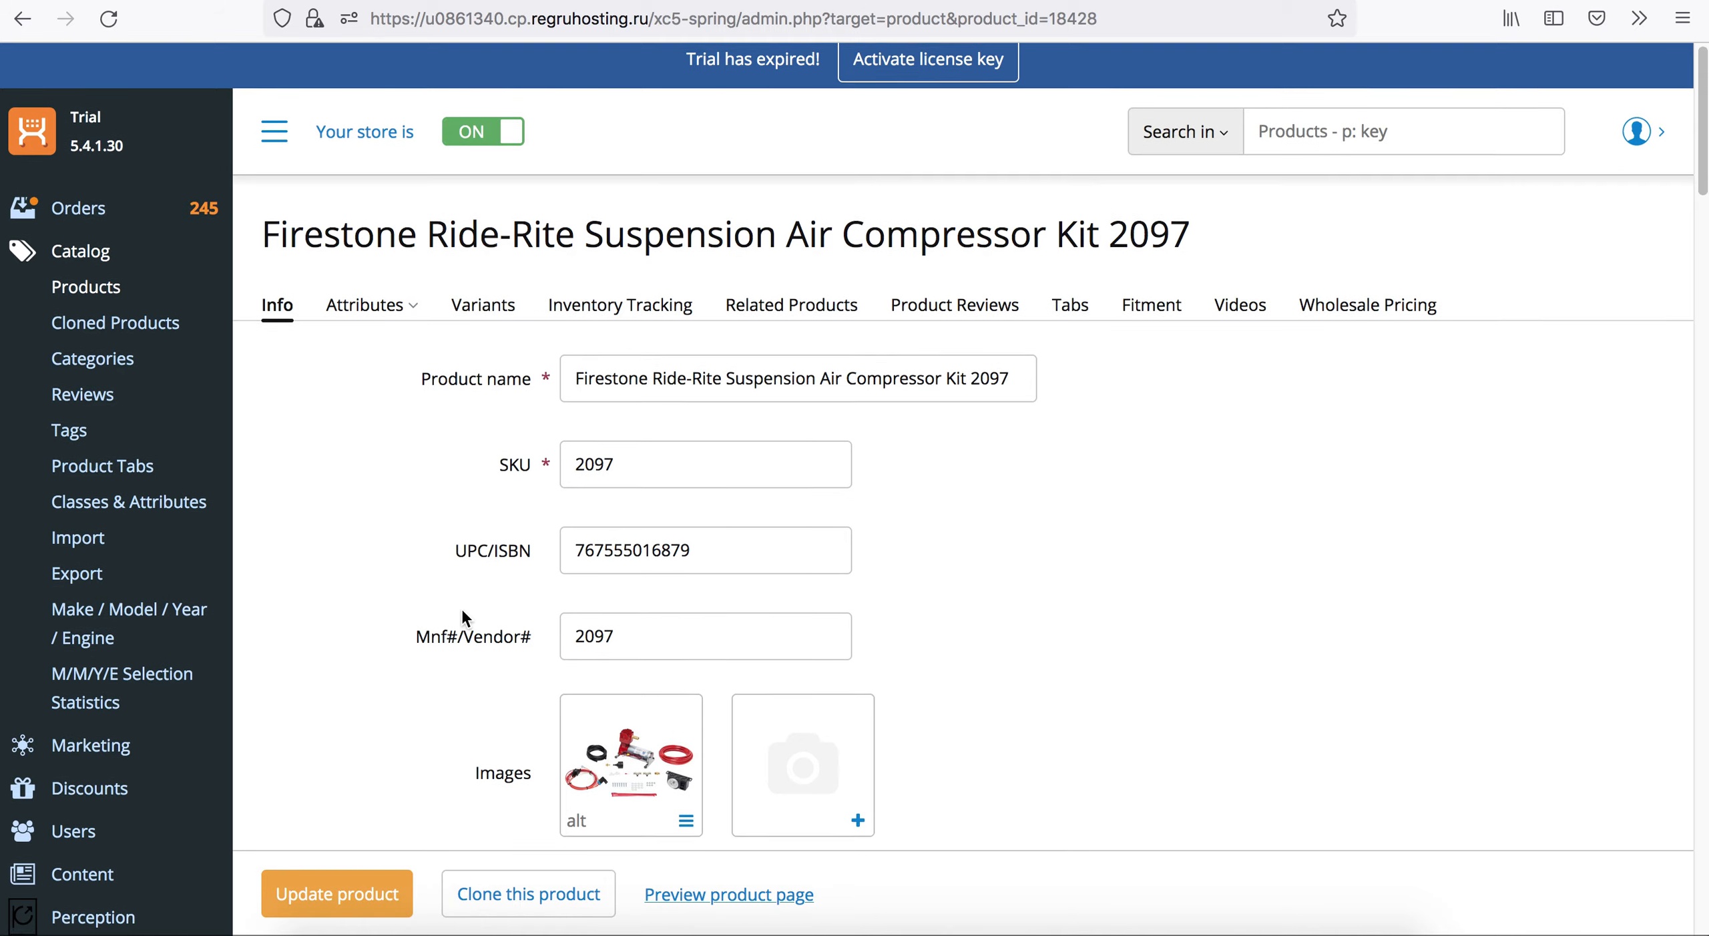
Set product 2097's price to $11.00 and save the product.
scroll(460, 606, "down", 15)
scroll(457, 609, "down", 15)
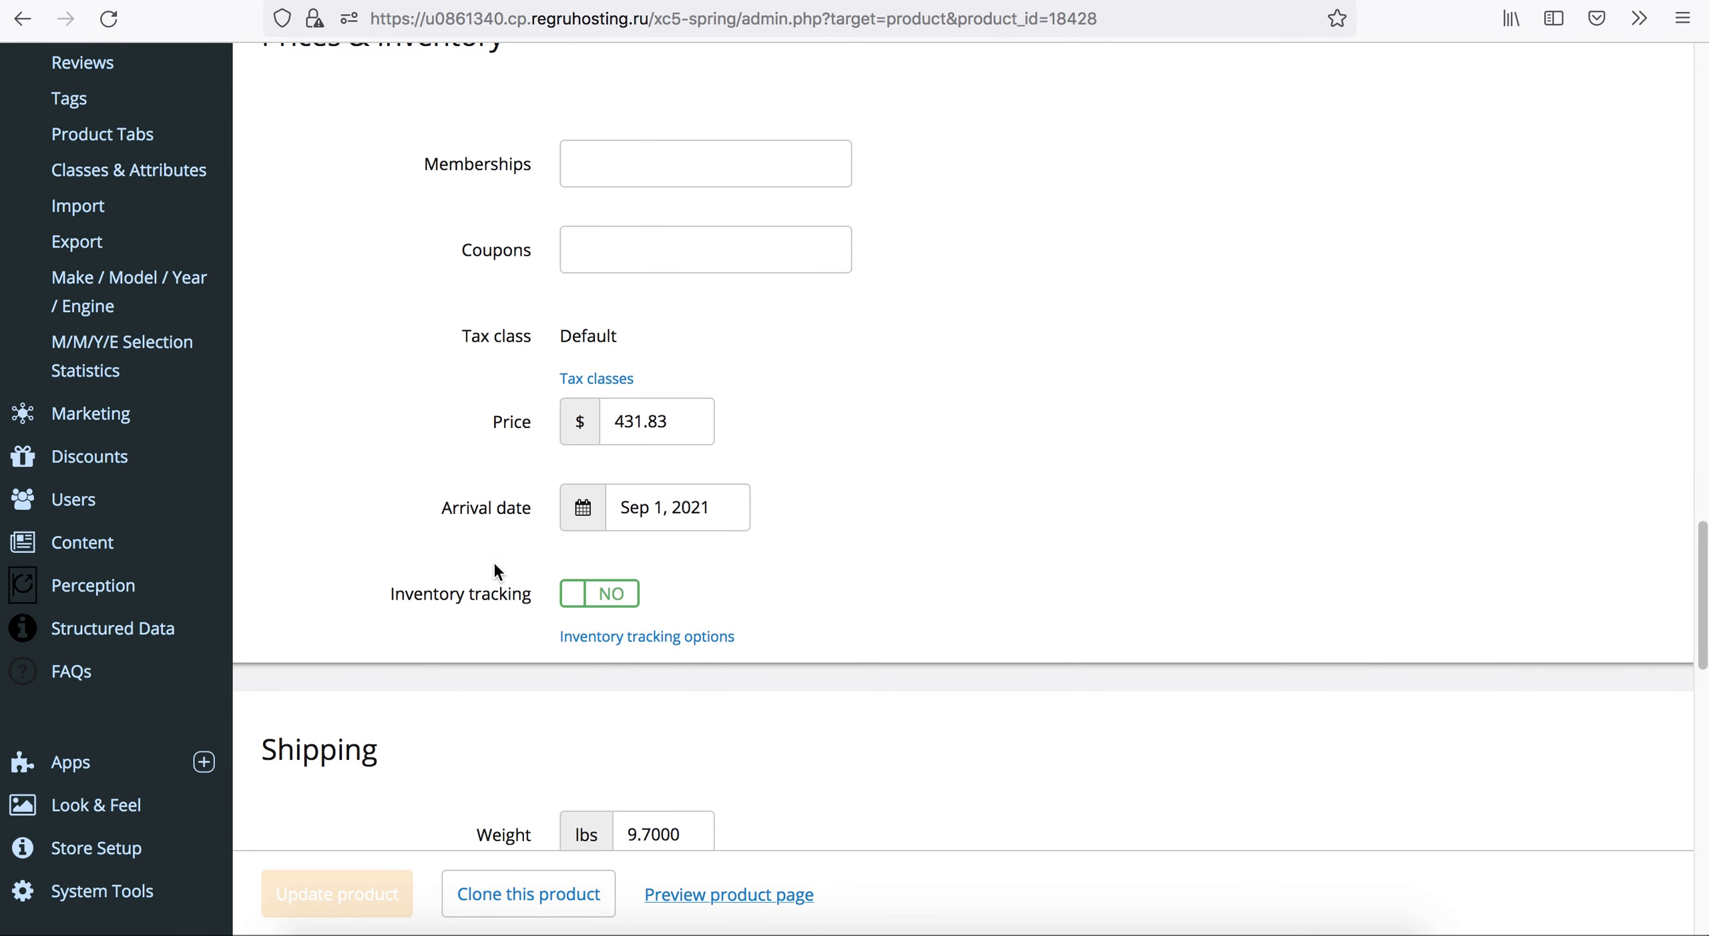
triple_click(674, 426)
type("11.00")
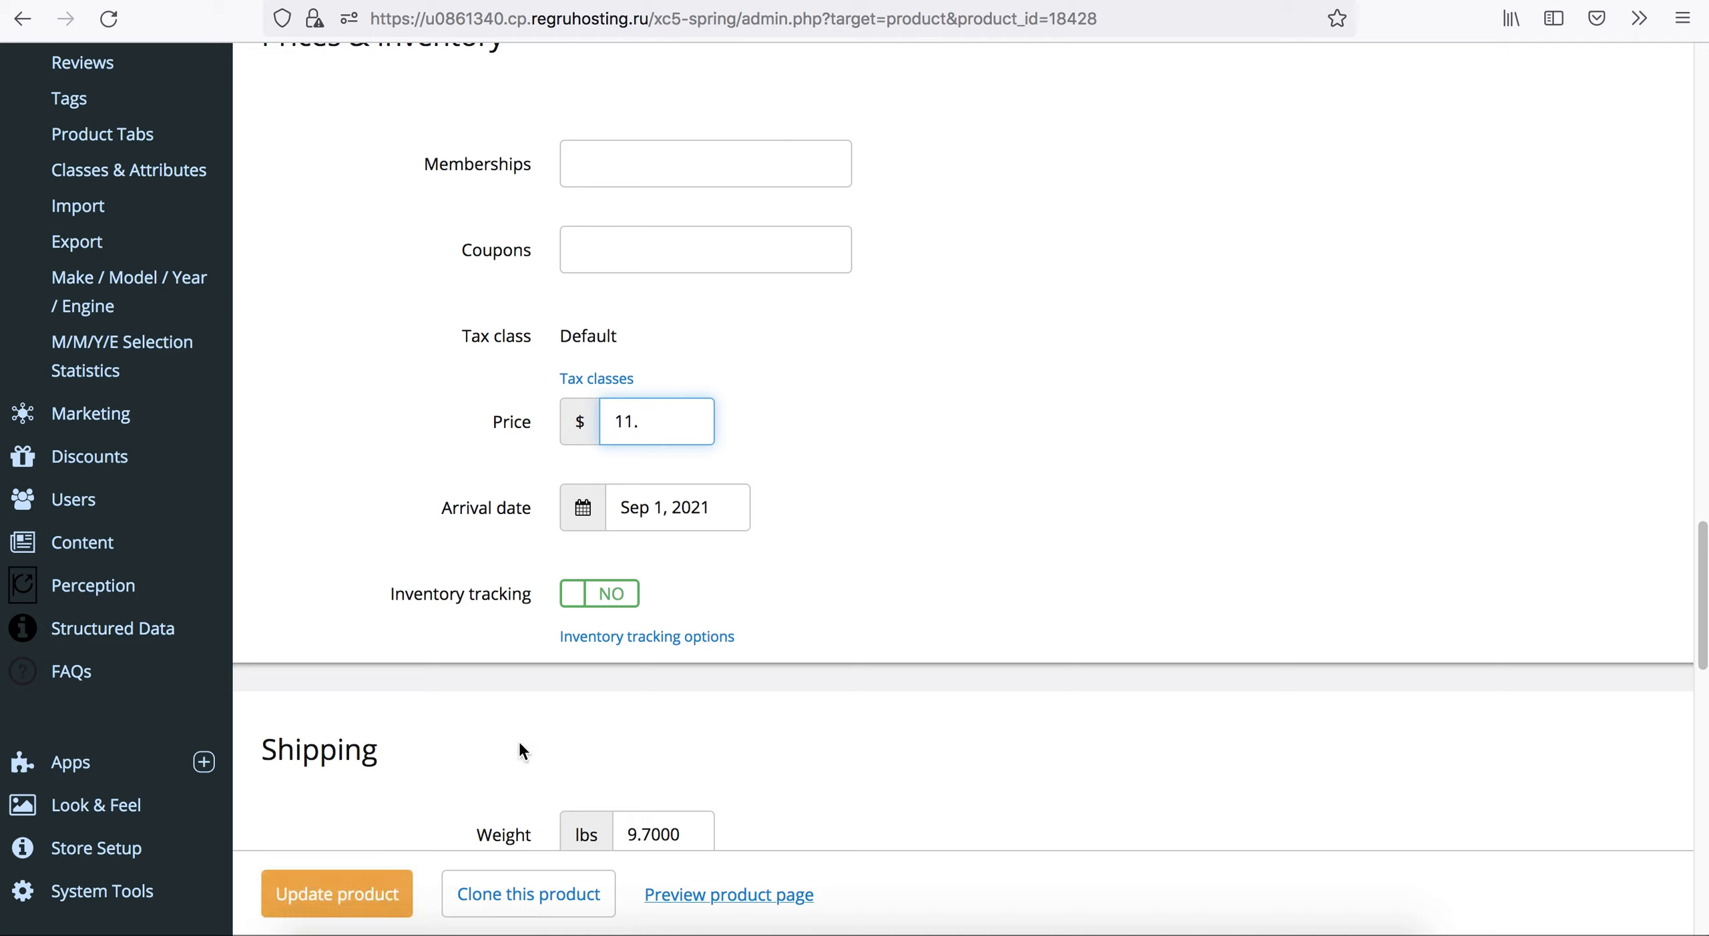
left_click(394, 893)
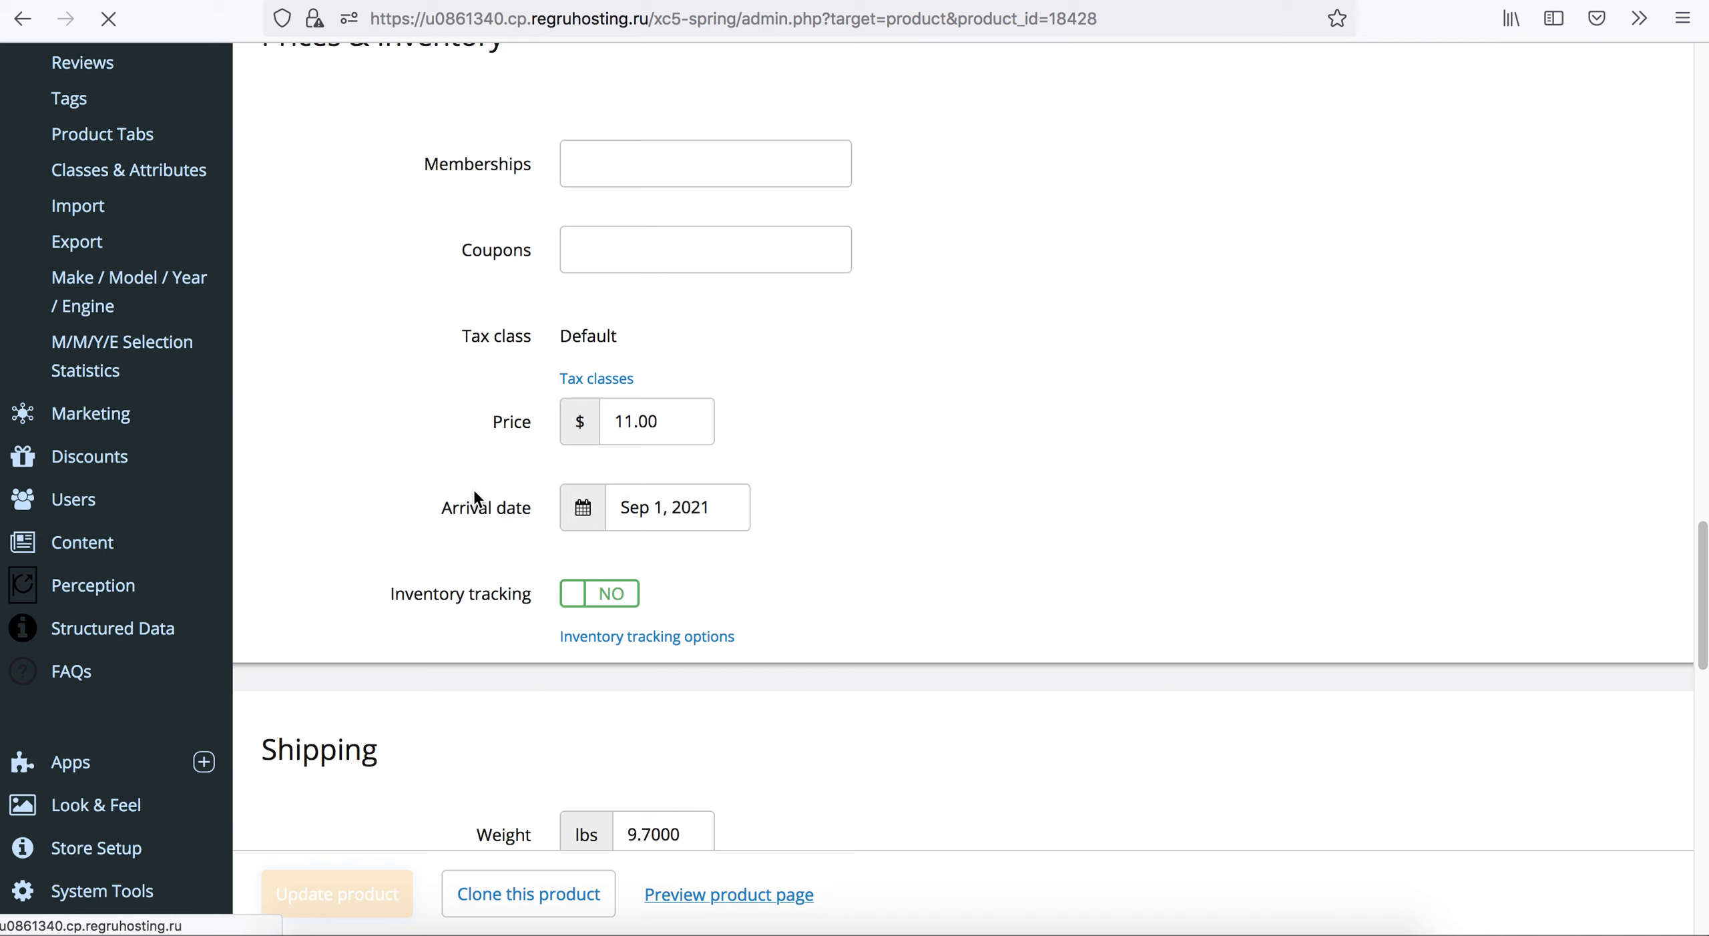
Go back to the product list and check the edited price of product 2097.
left_click(101, 317)
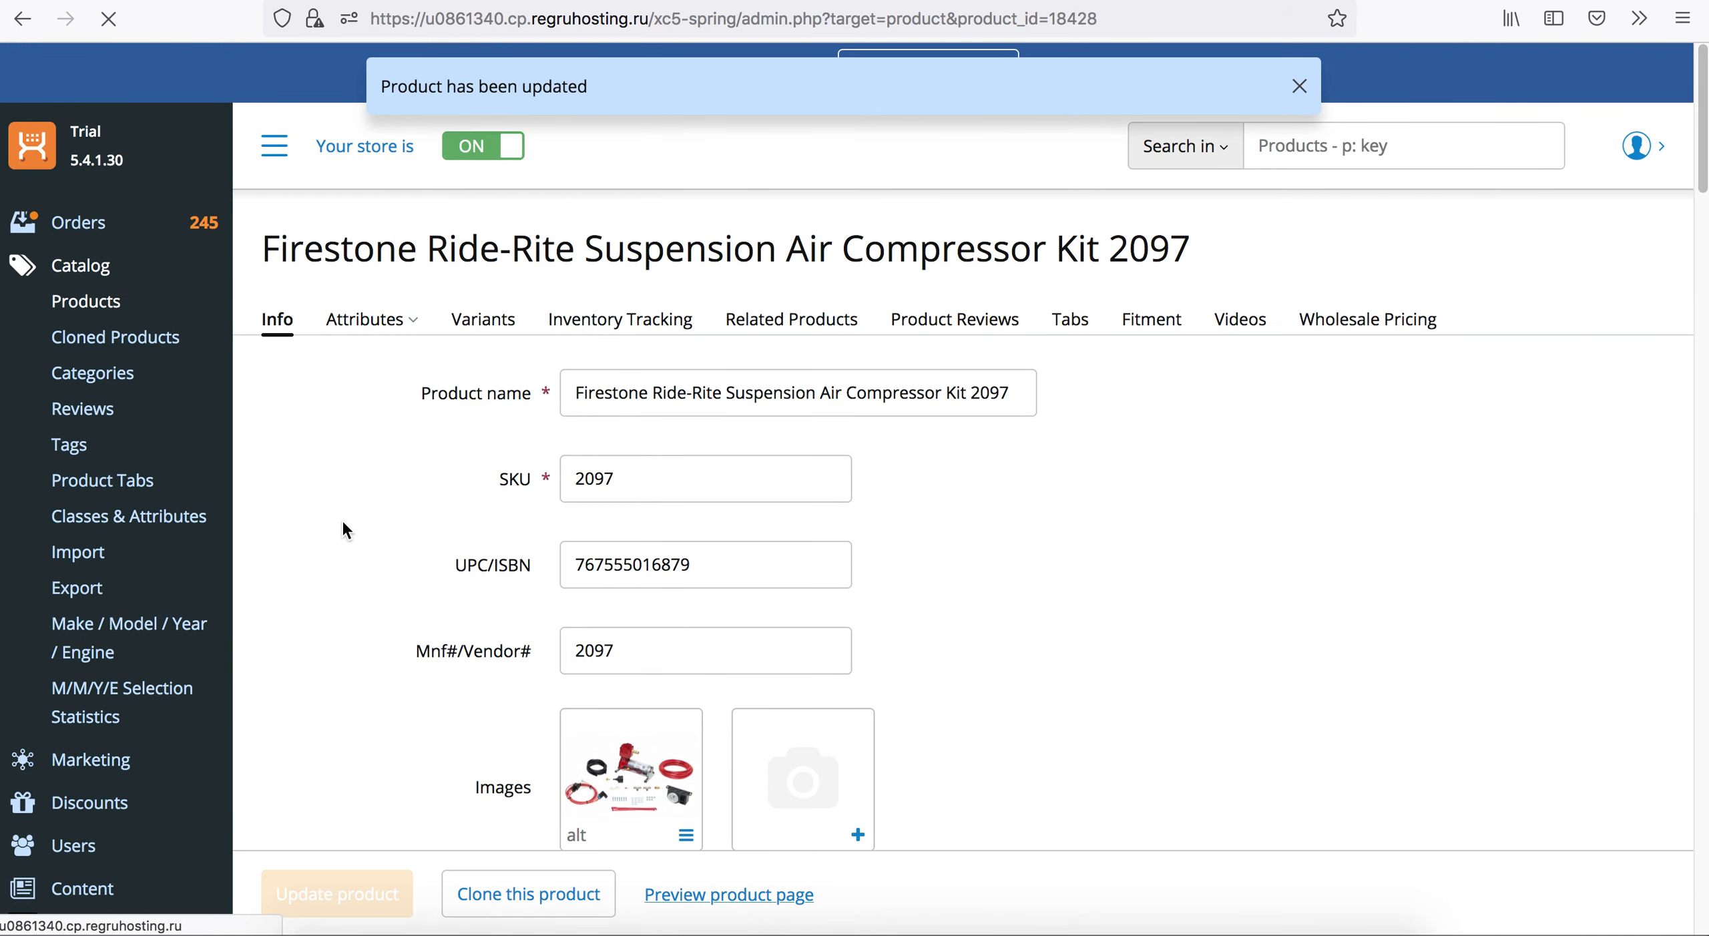
scroll(342, 528, "down", 6)
scroll(344, 518, "down", 3)
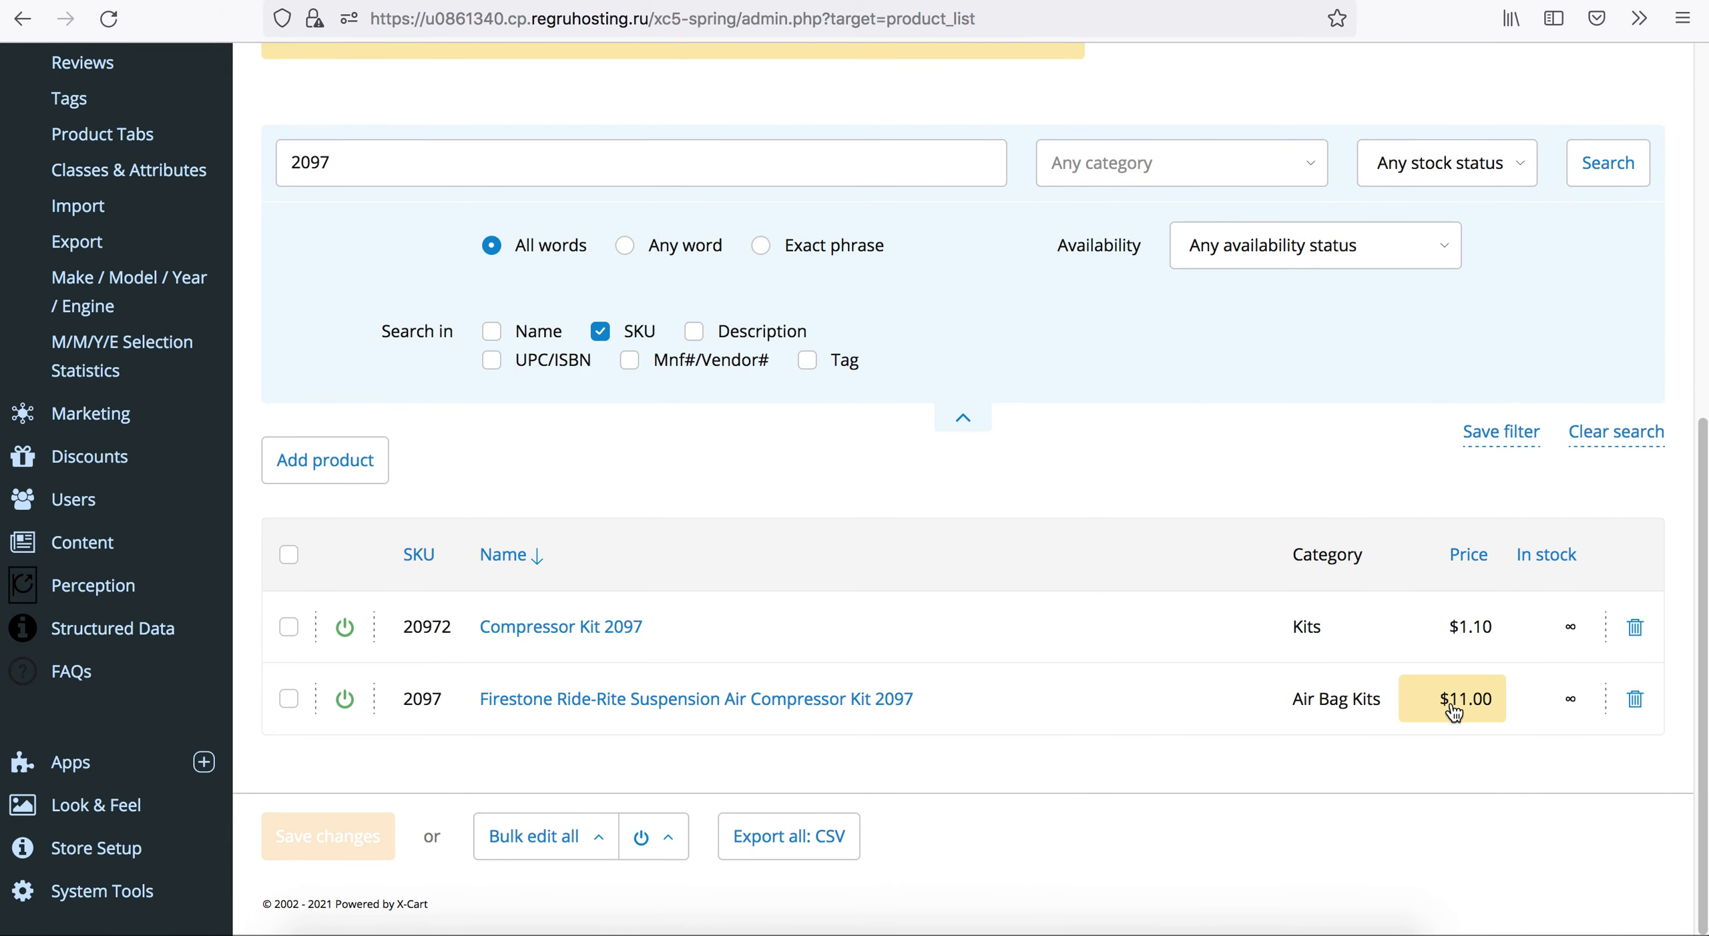
Run the ex.php import again and examine the refreshed import folder in the File Manager, including the products5 part files.
left_click(1525, 0)
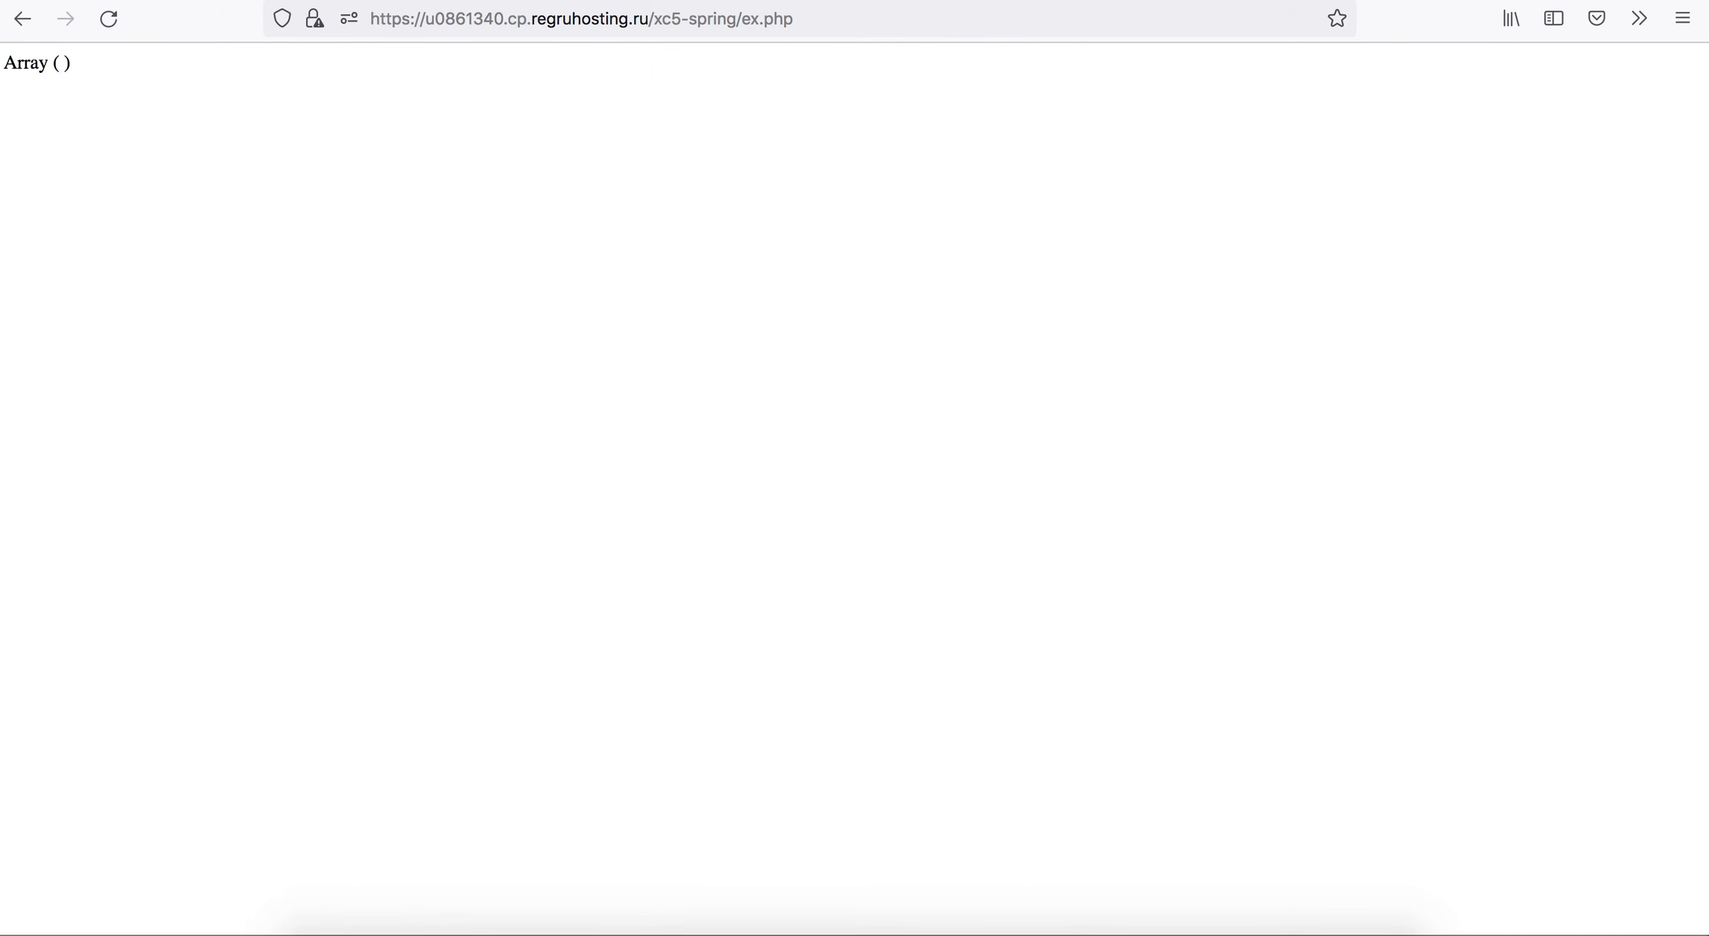
left_click(122, 22)
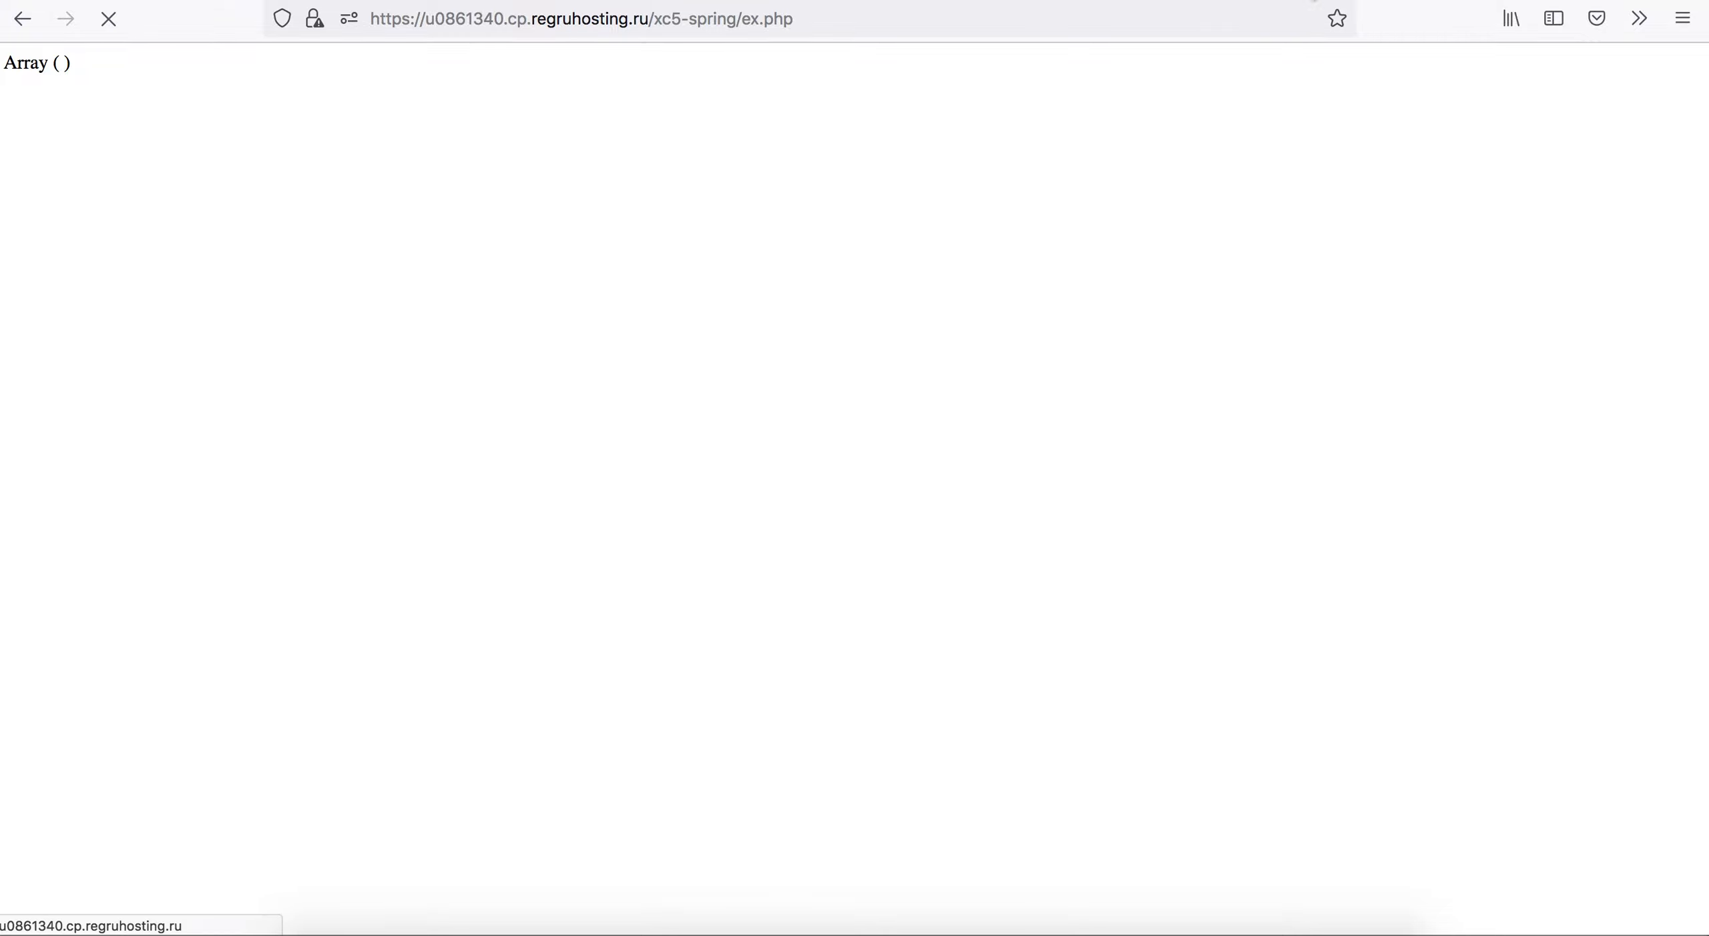
key("ctrl+Tab")
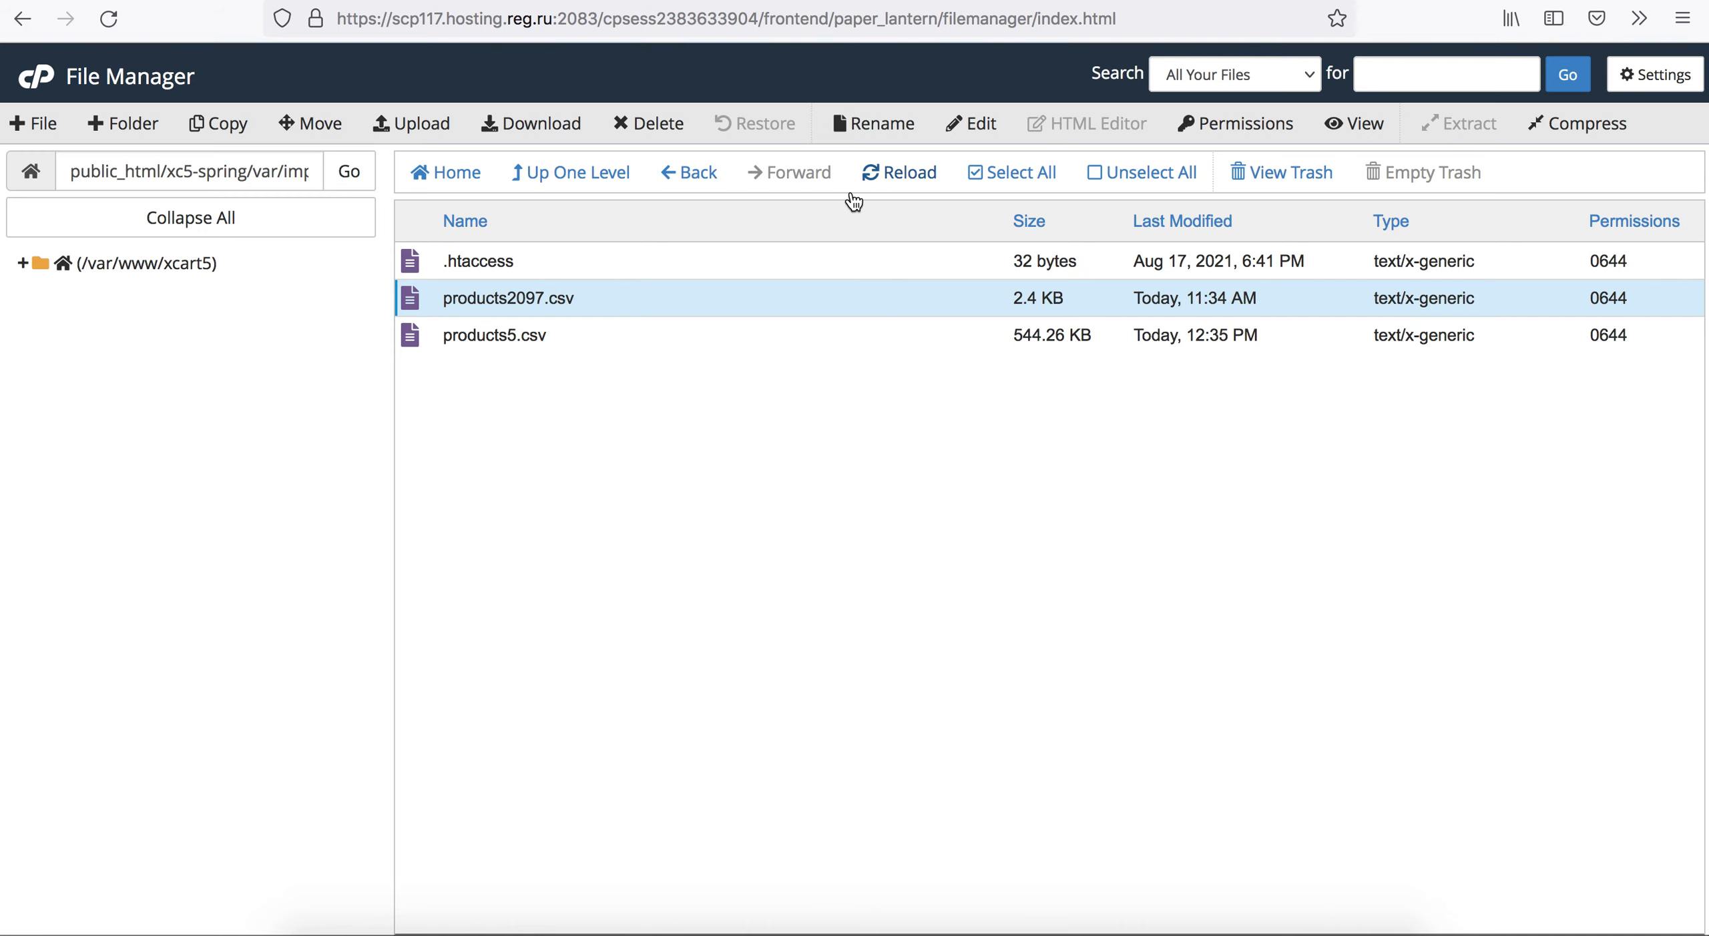
left_click(891, 183)
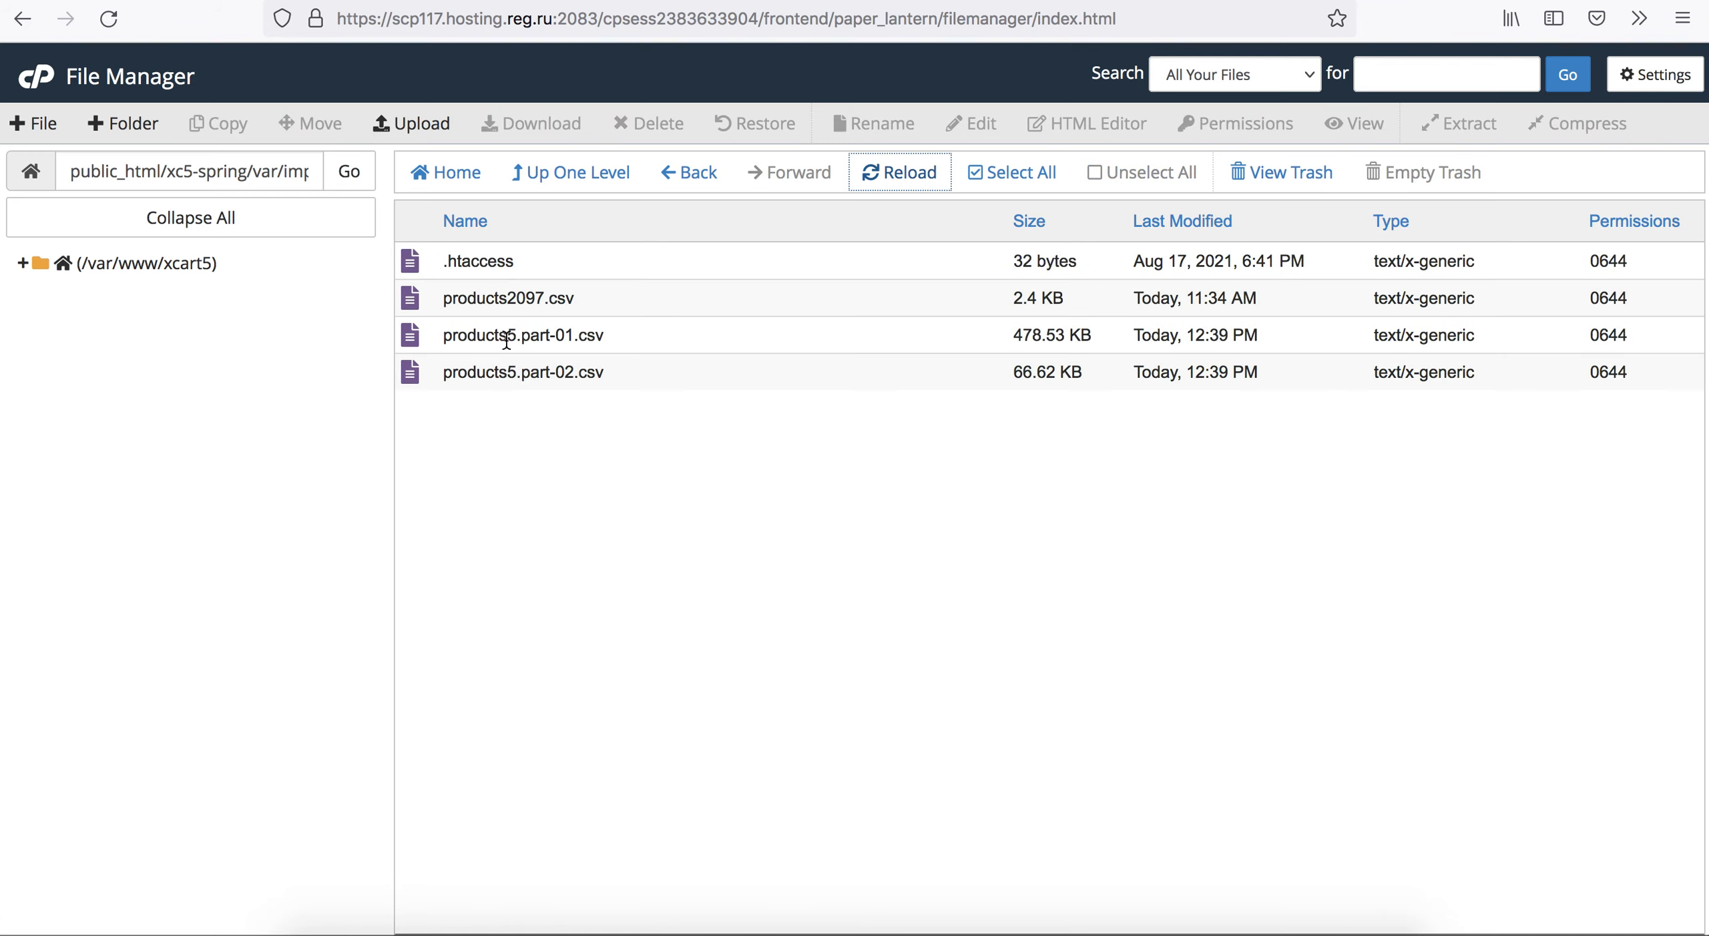
left_click(506, 341)
left_click(499, 367)
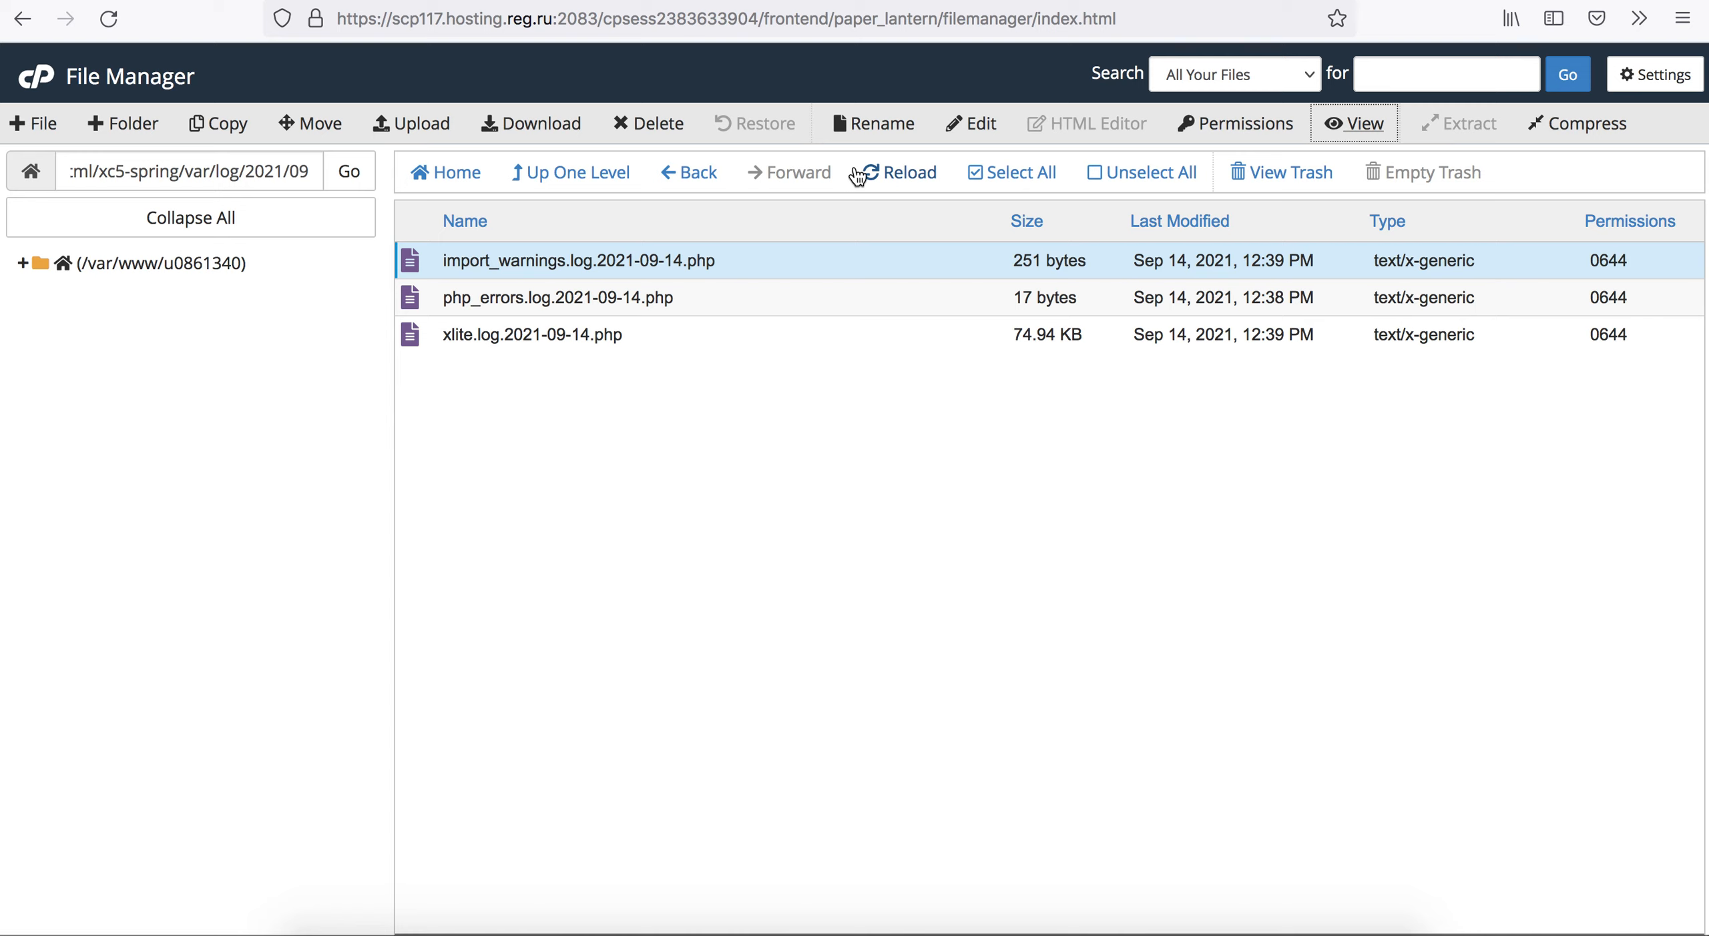
Refresh the 2021/09 log folder, open import_warnings.log.2021-09-14.php and examine the entries of the latest import.
left_click(912, 175)
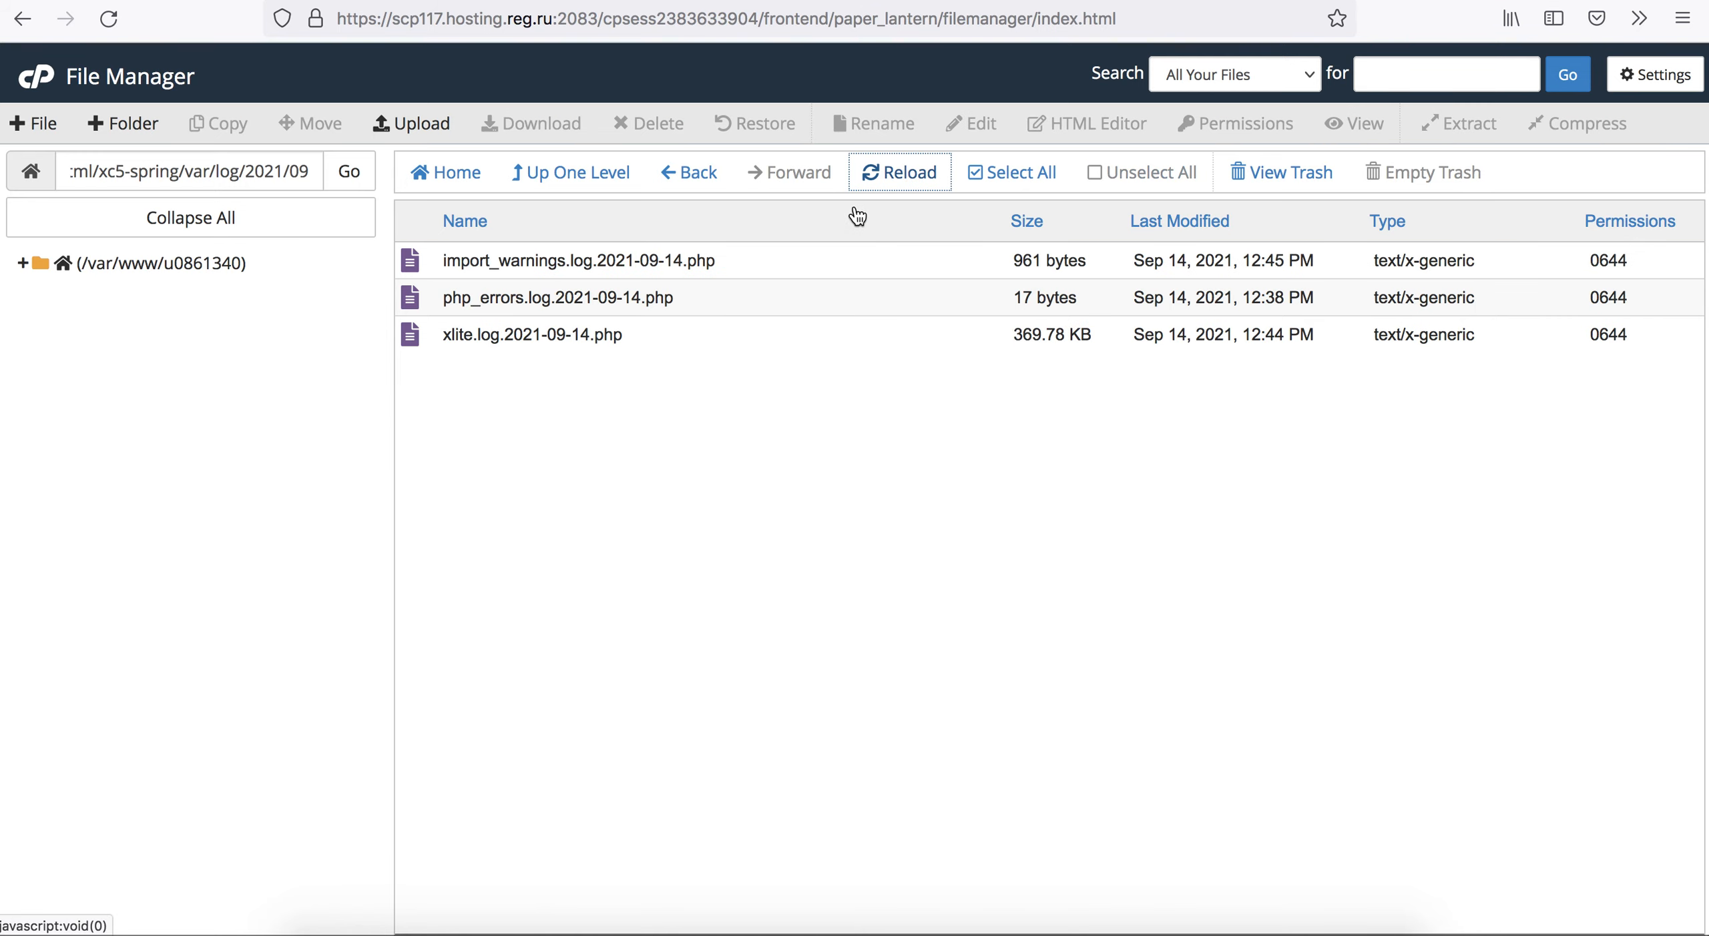
left_click(641, 259)
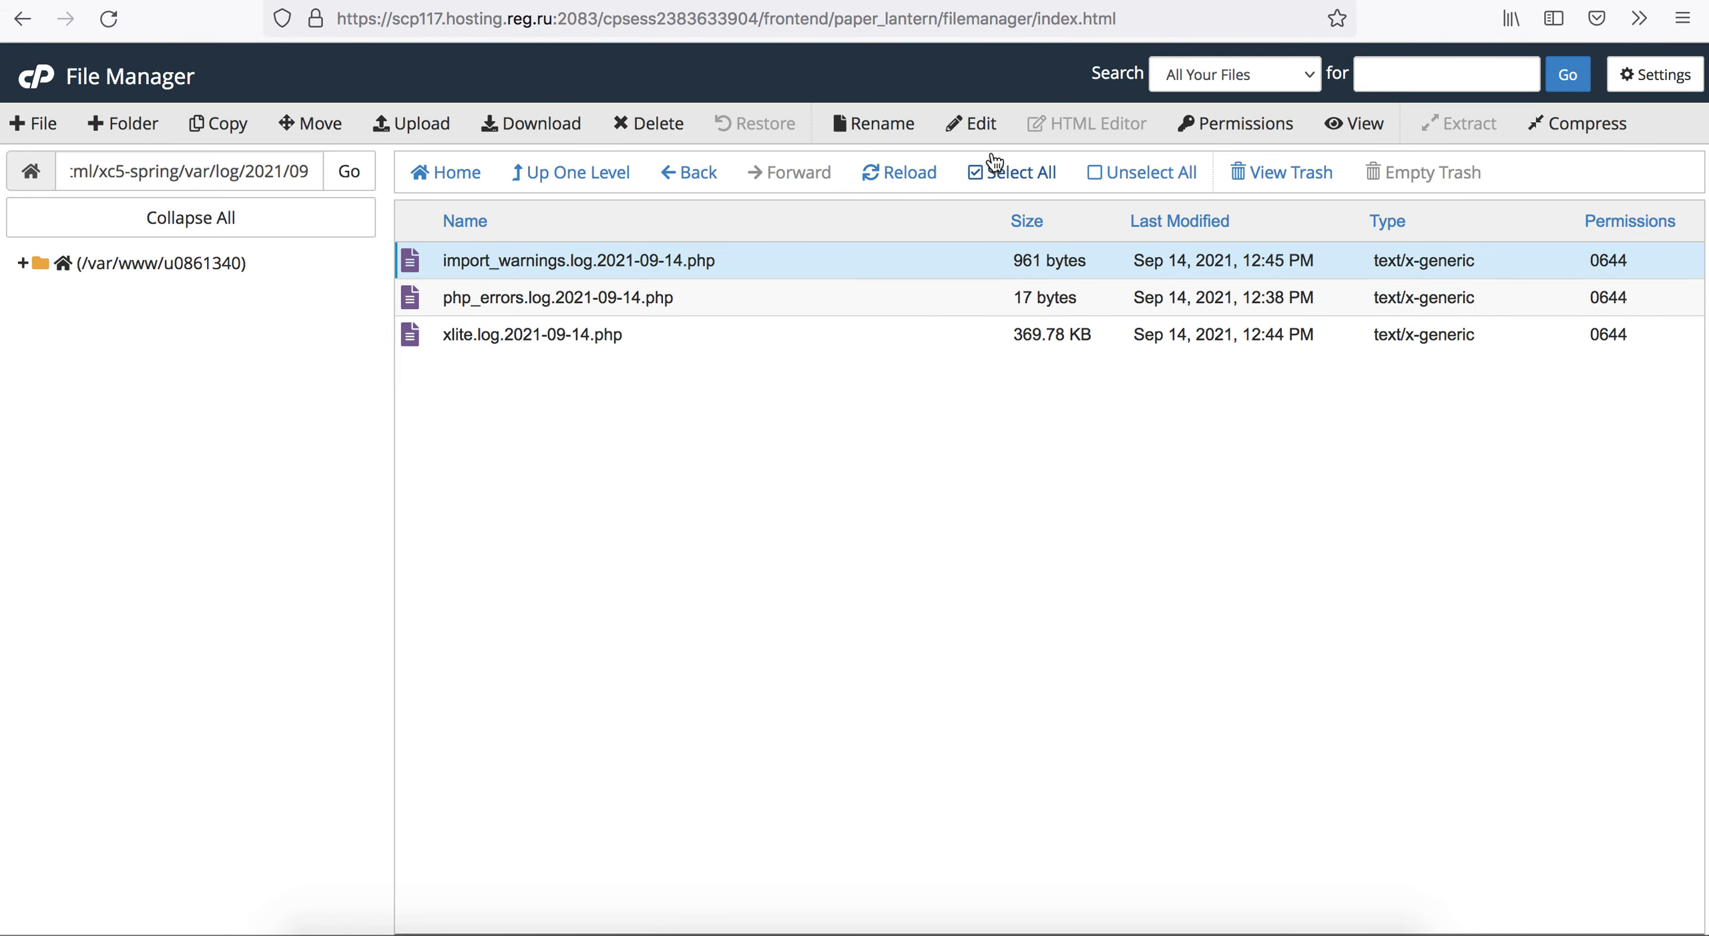
left_click(1355, 124)
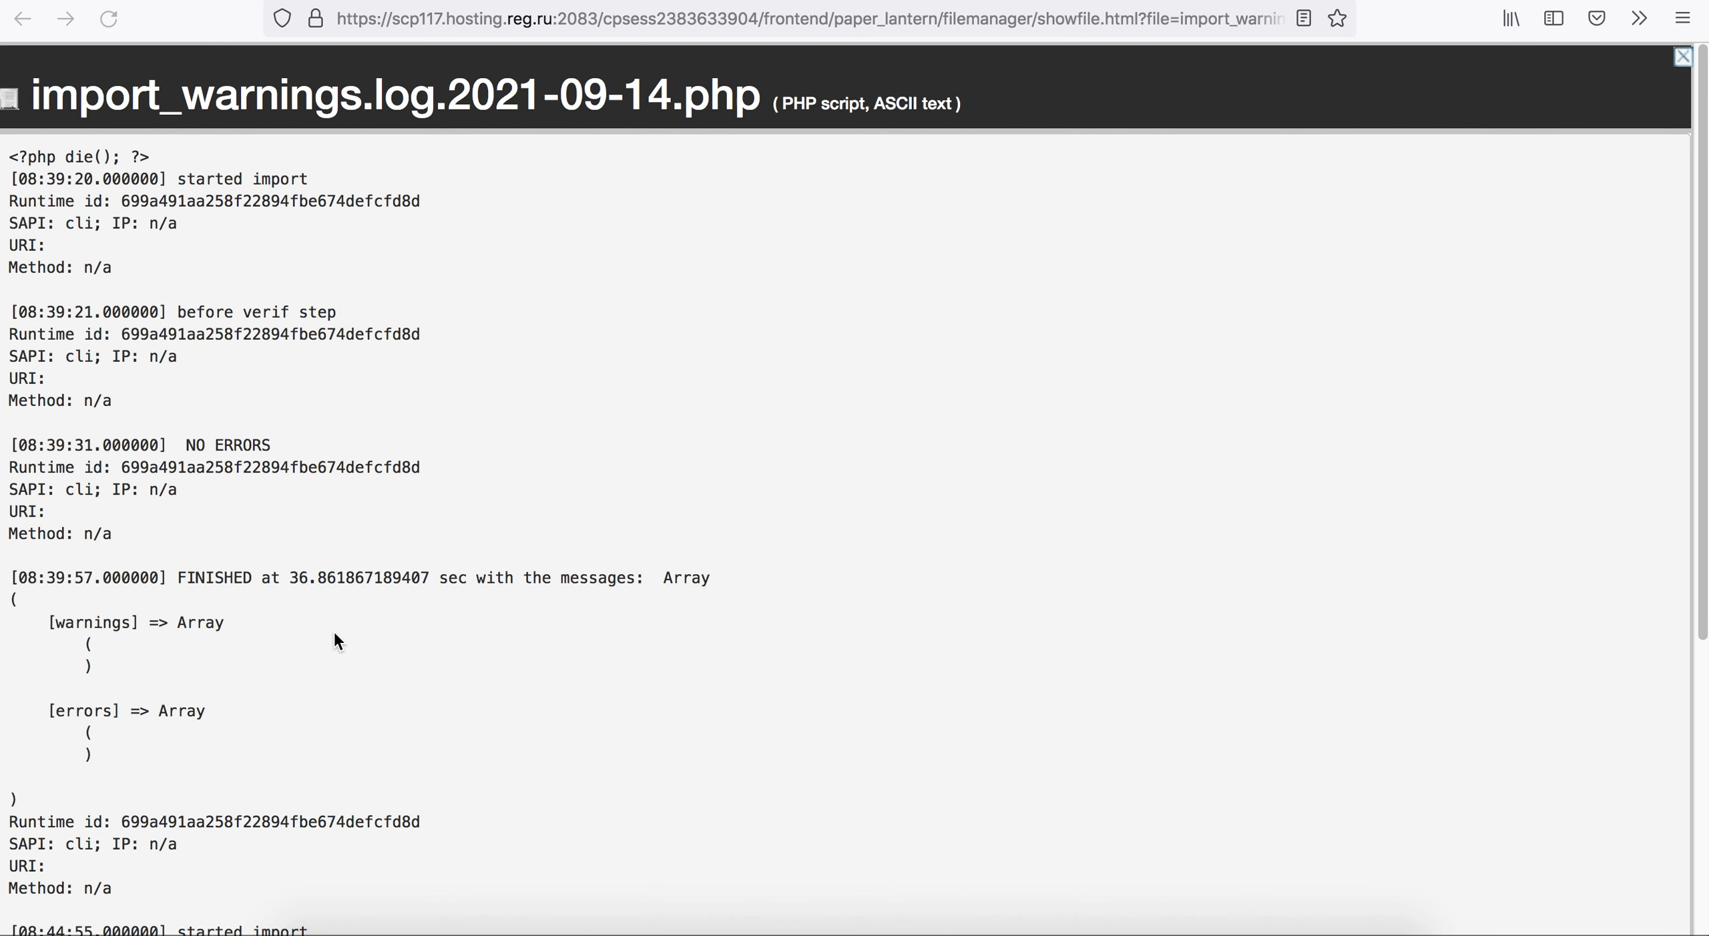
scroll(158, 633, "down", 5)
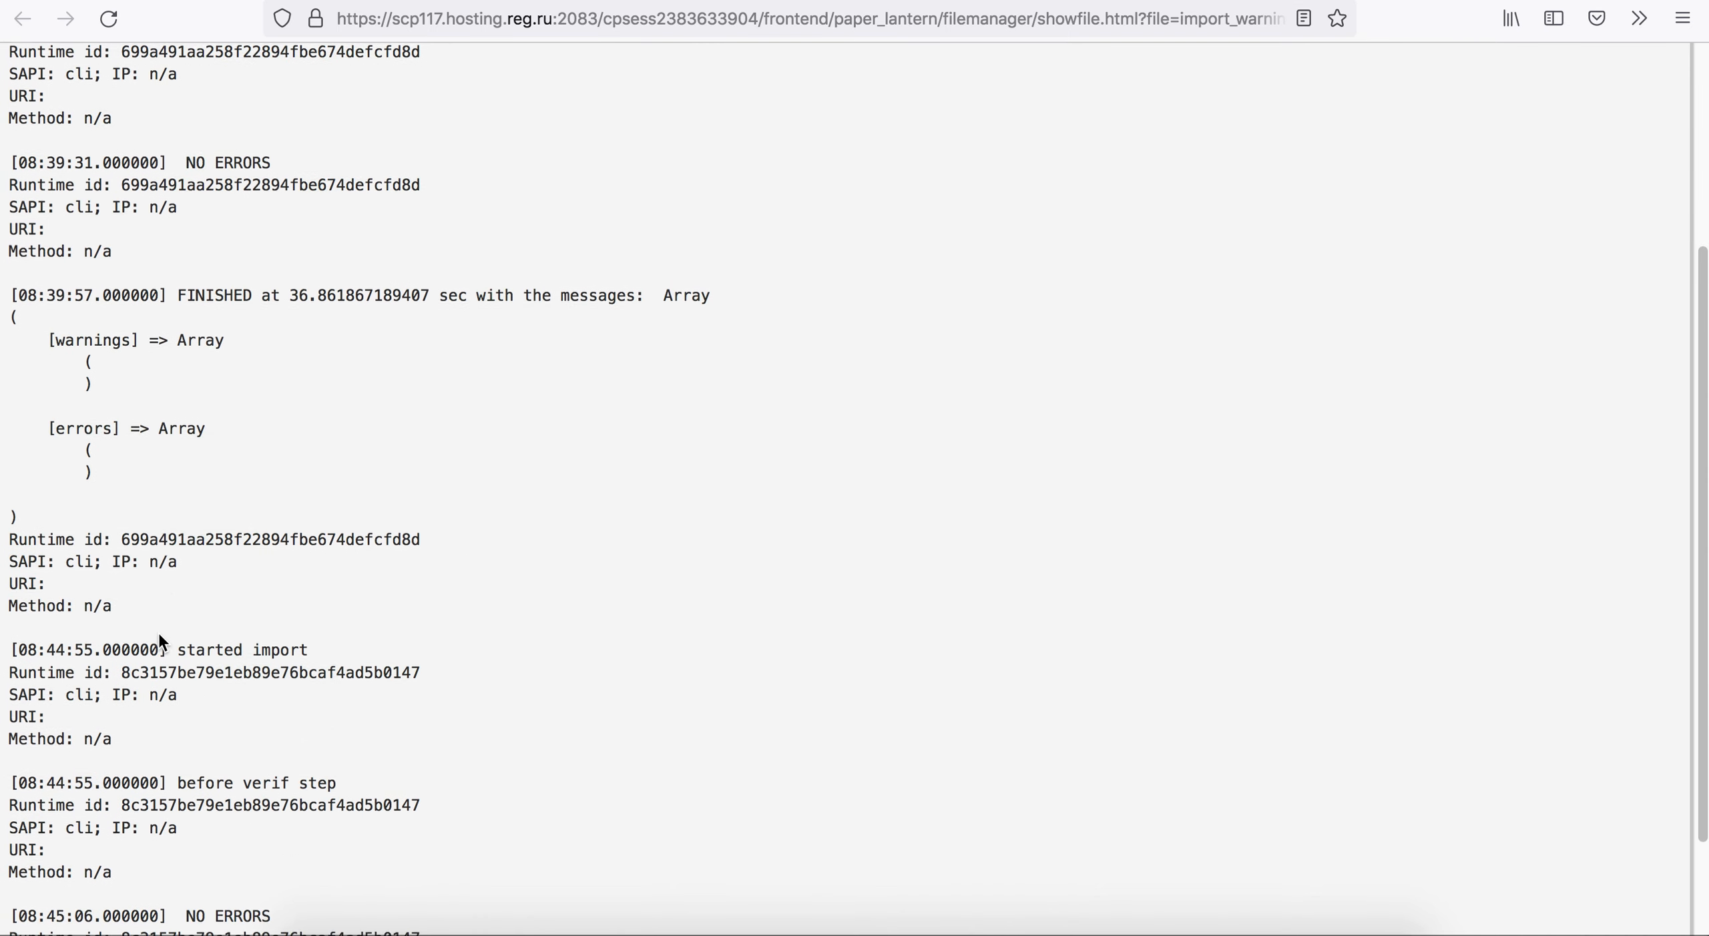
scroll(136, 630, "down", 1)
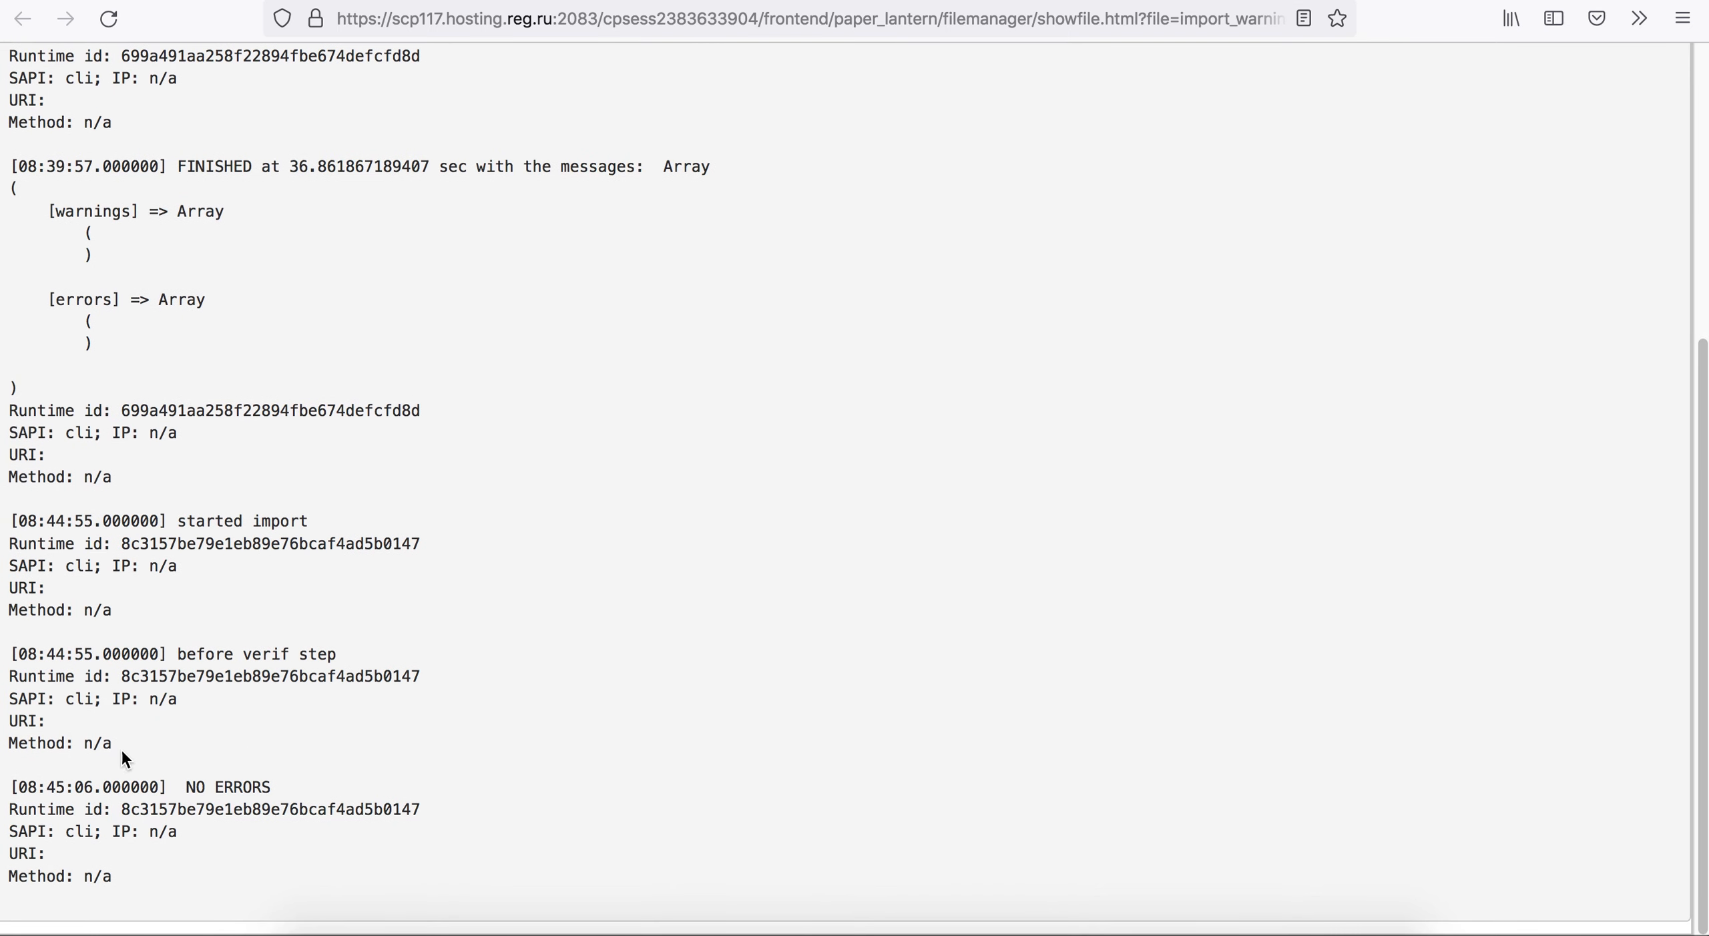
left_click_drag(177, 871, 2, 456)
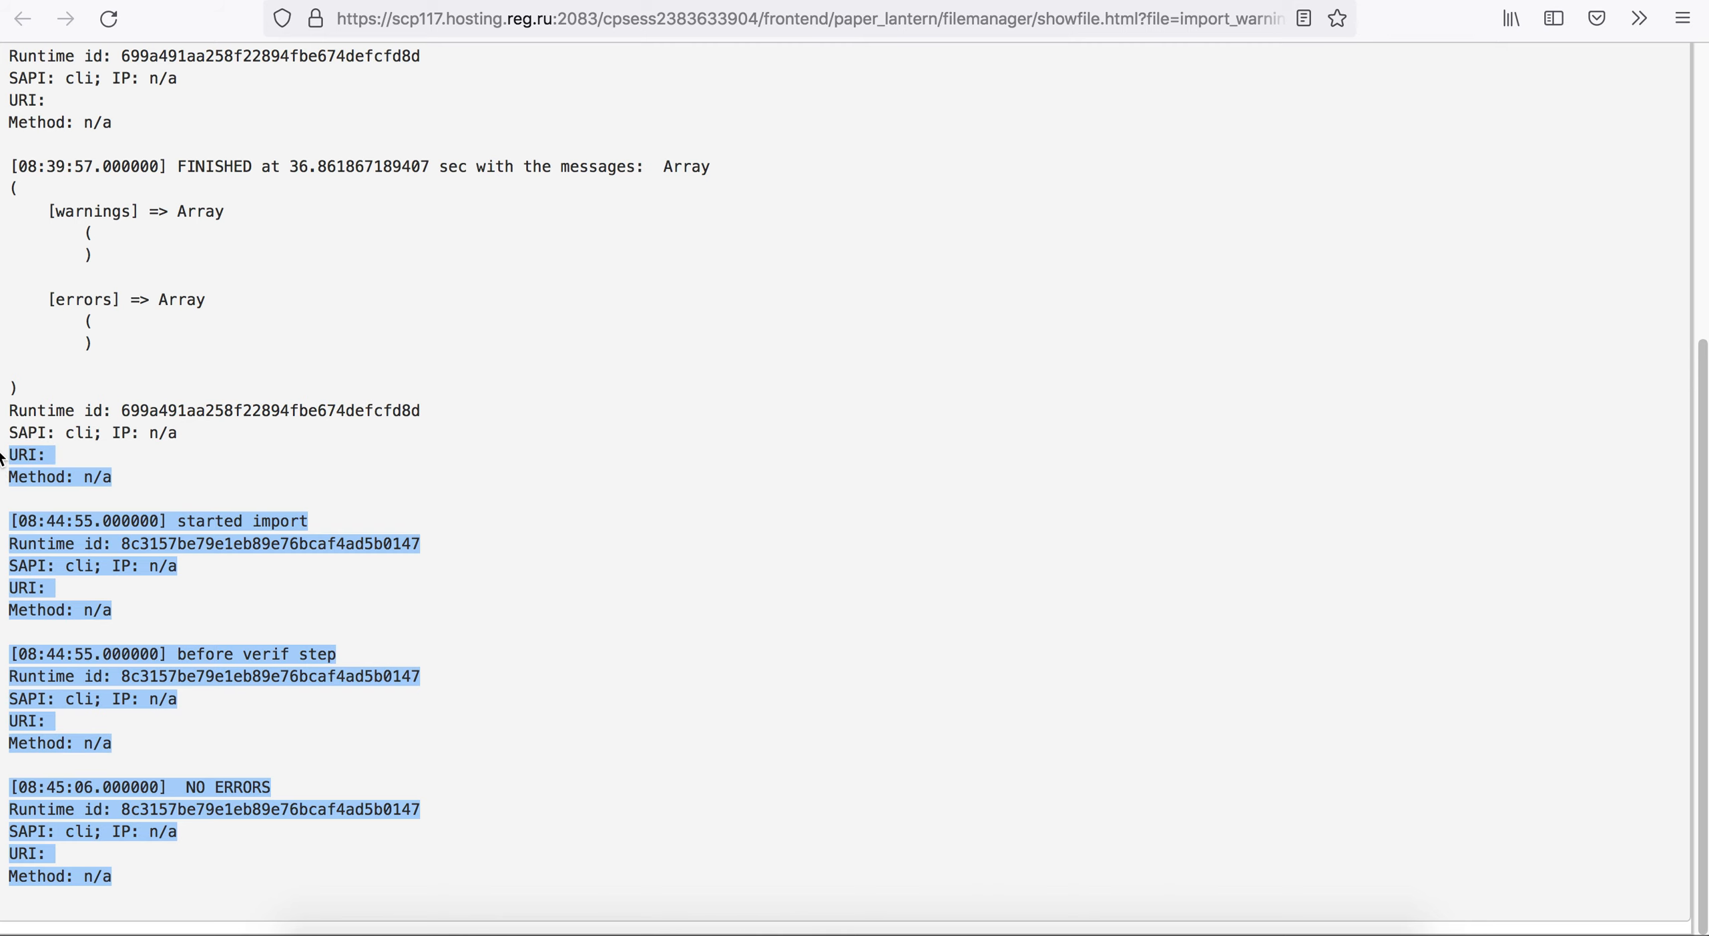
Reload the import warnings log, examine the latest run's finish entry with its warnings and errors, and close the log.
left_click(110, 20)
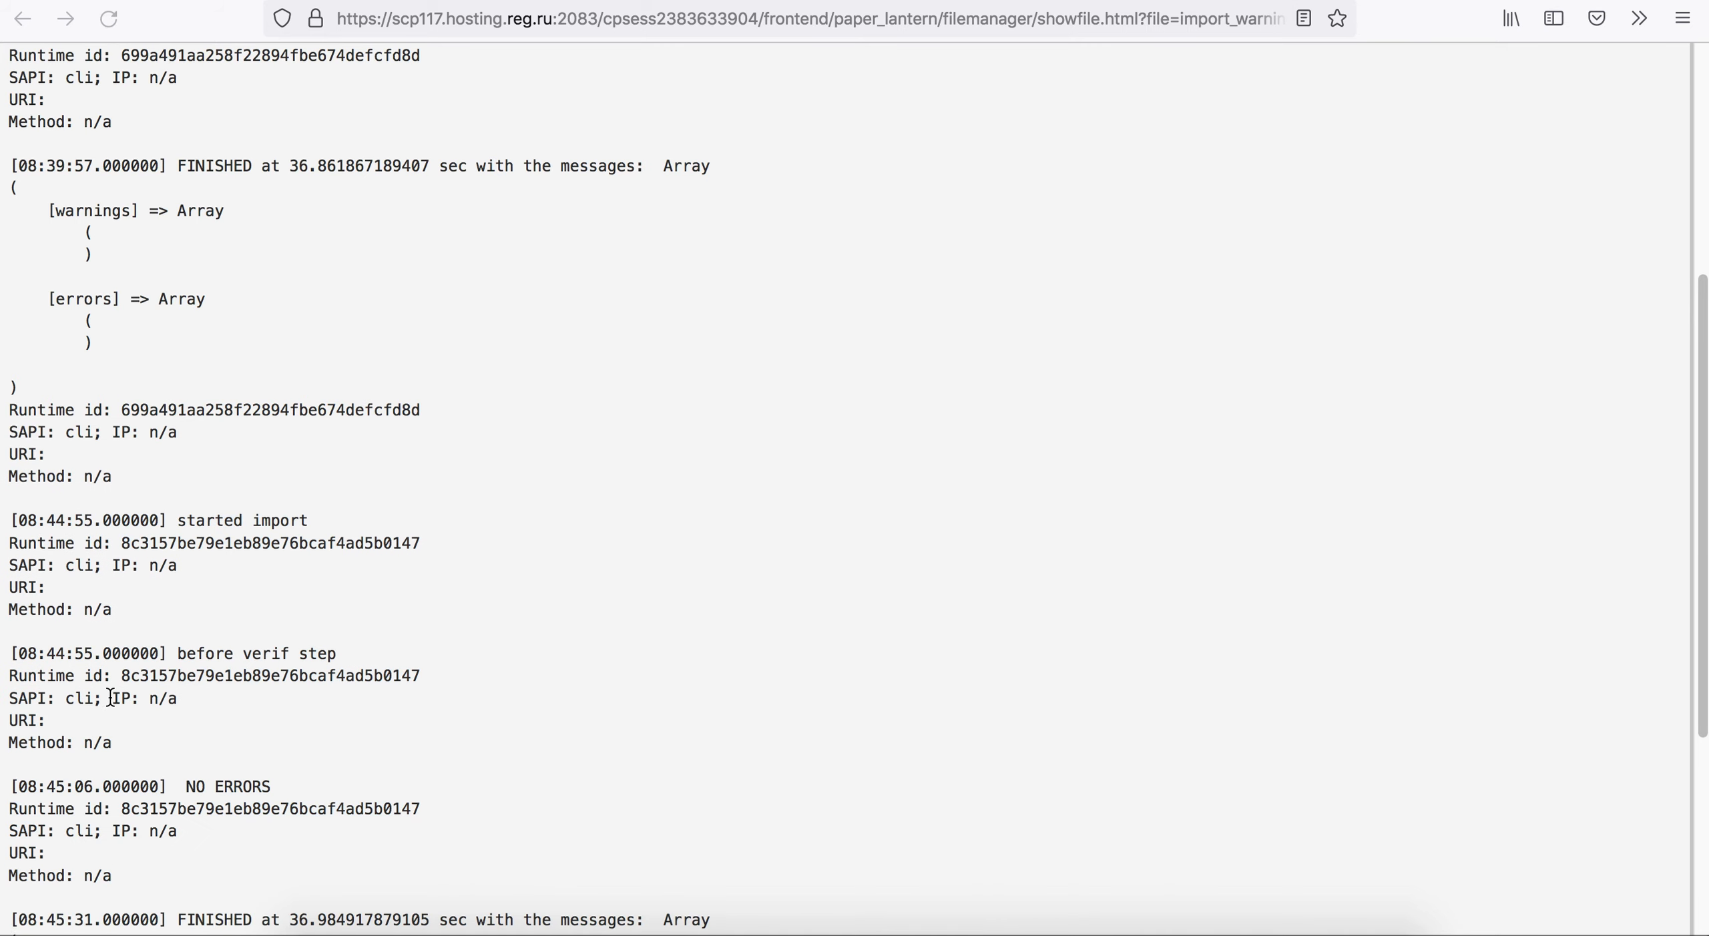
scroll(111, 698, "down", 5)
left_click_drag(178, 567, 303, 569)
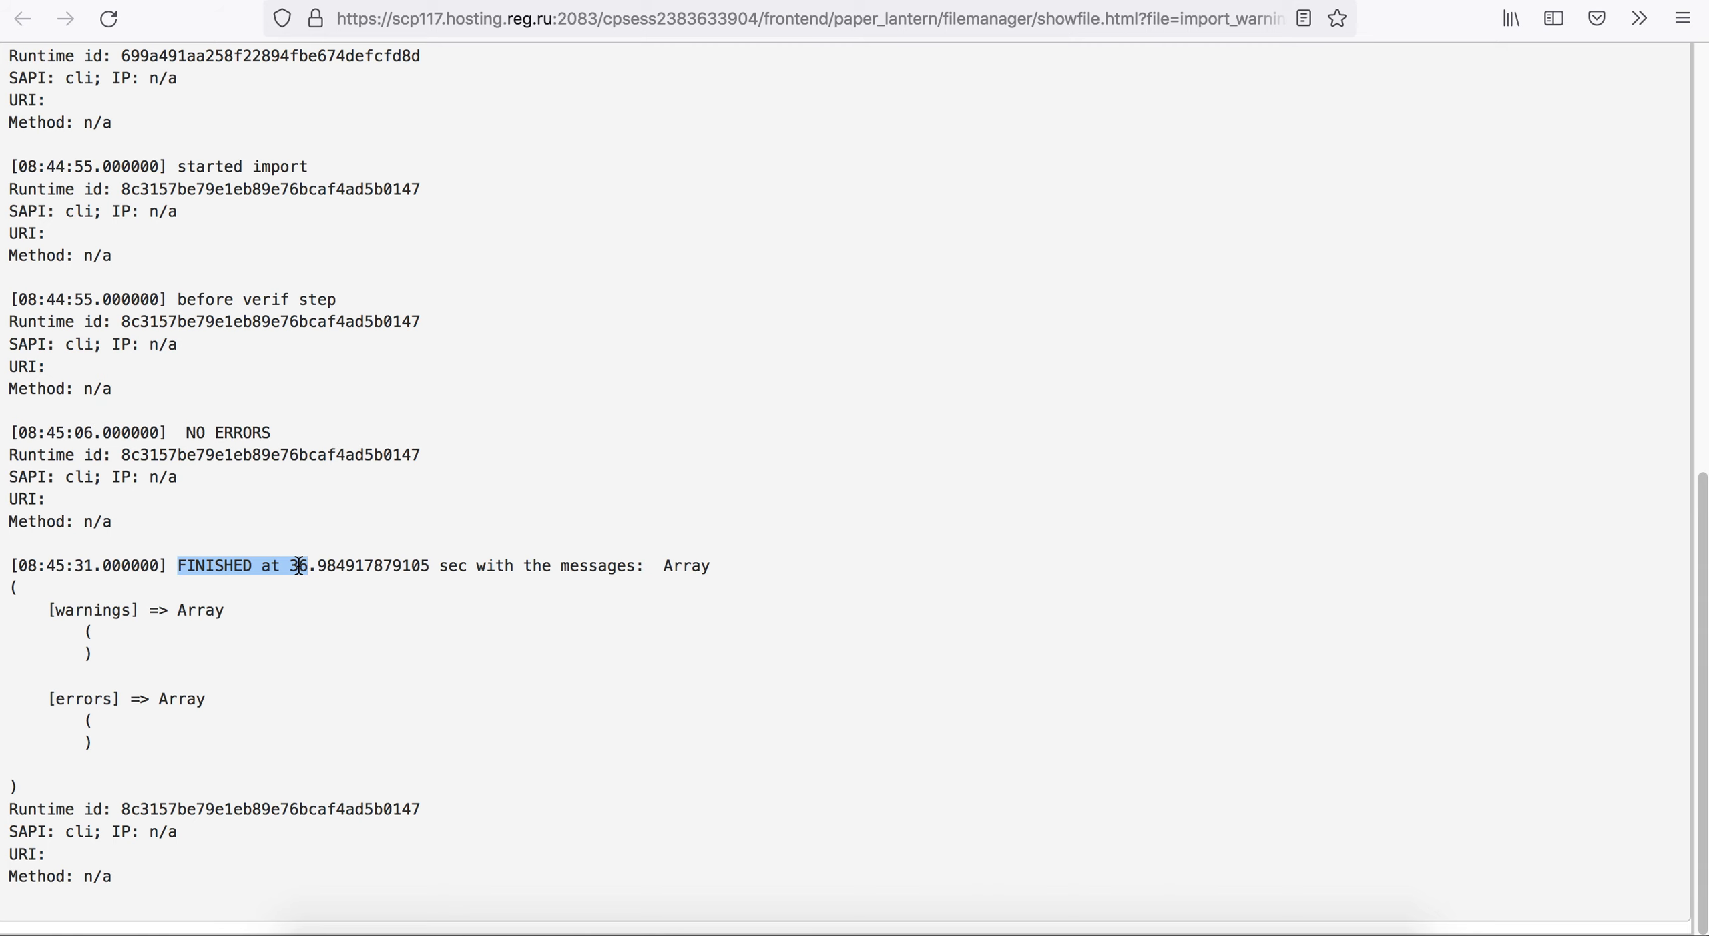
scroll(267, 638, "up", 5)
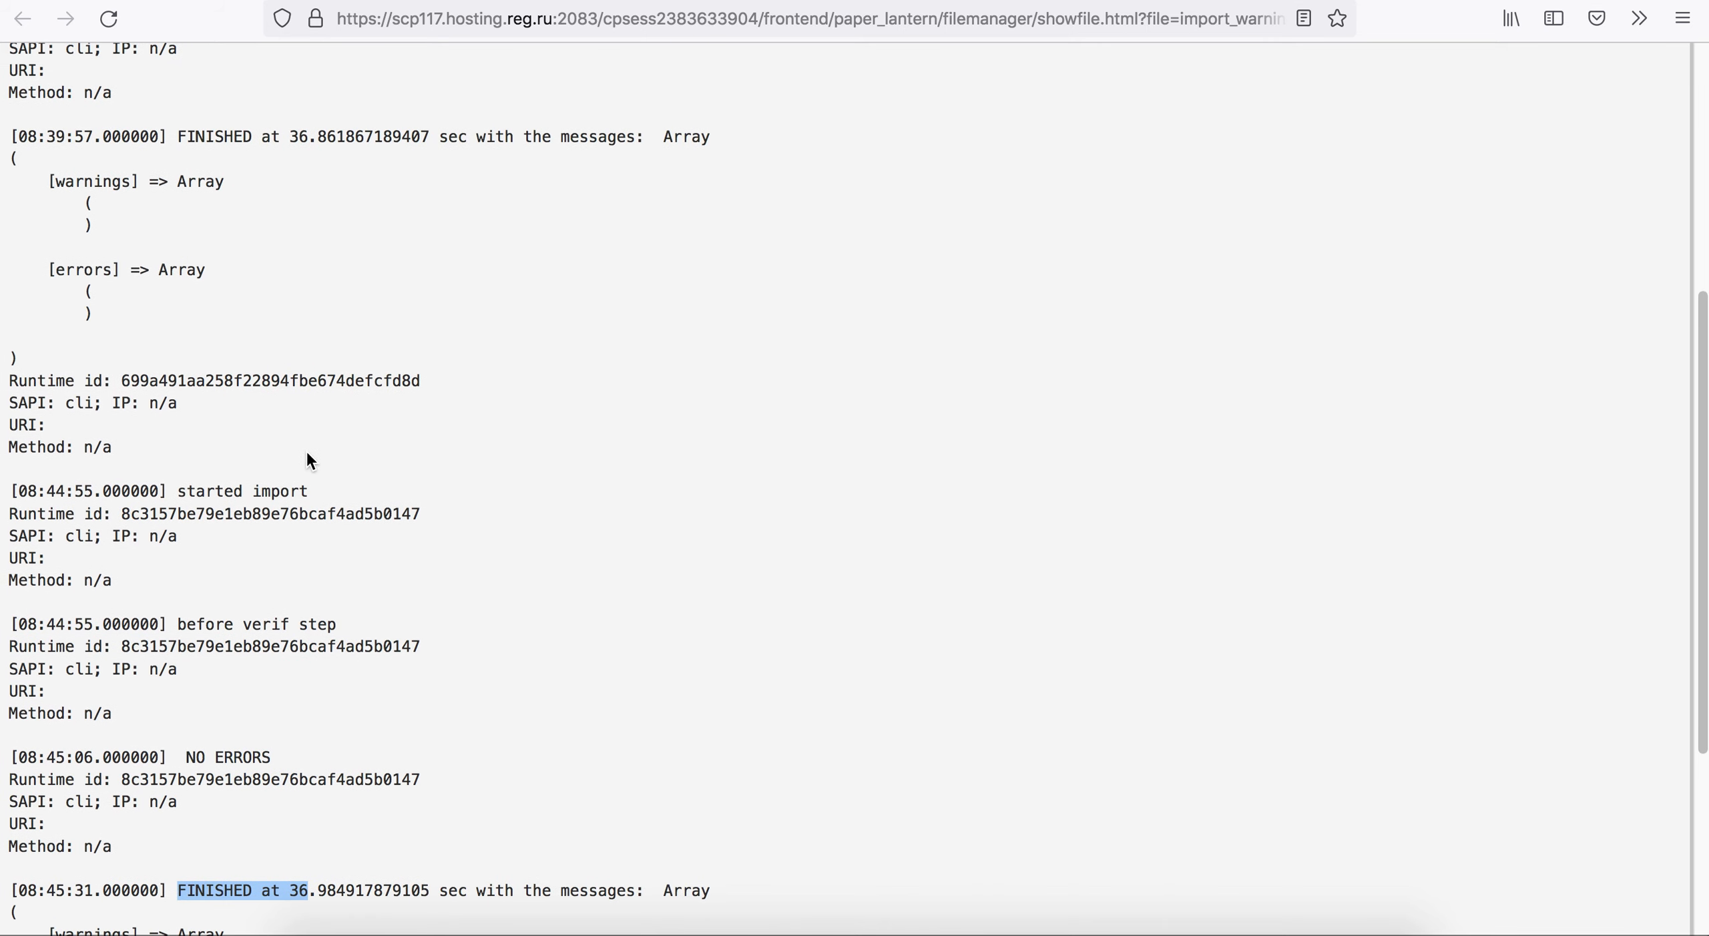
scroll(294, 427, "down", 5)
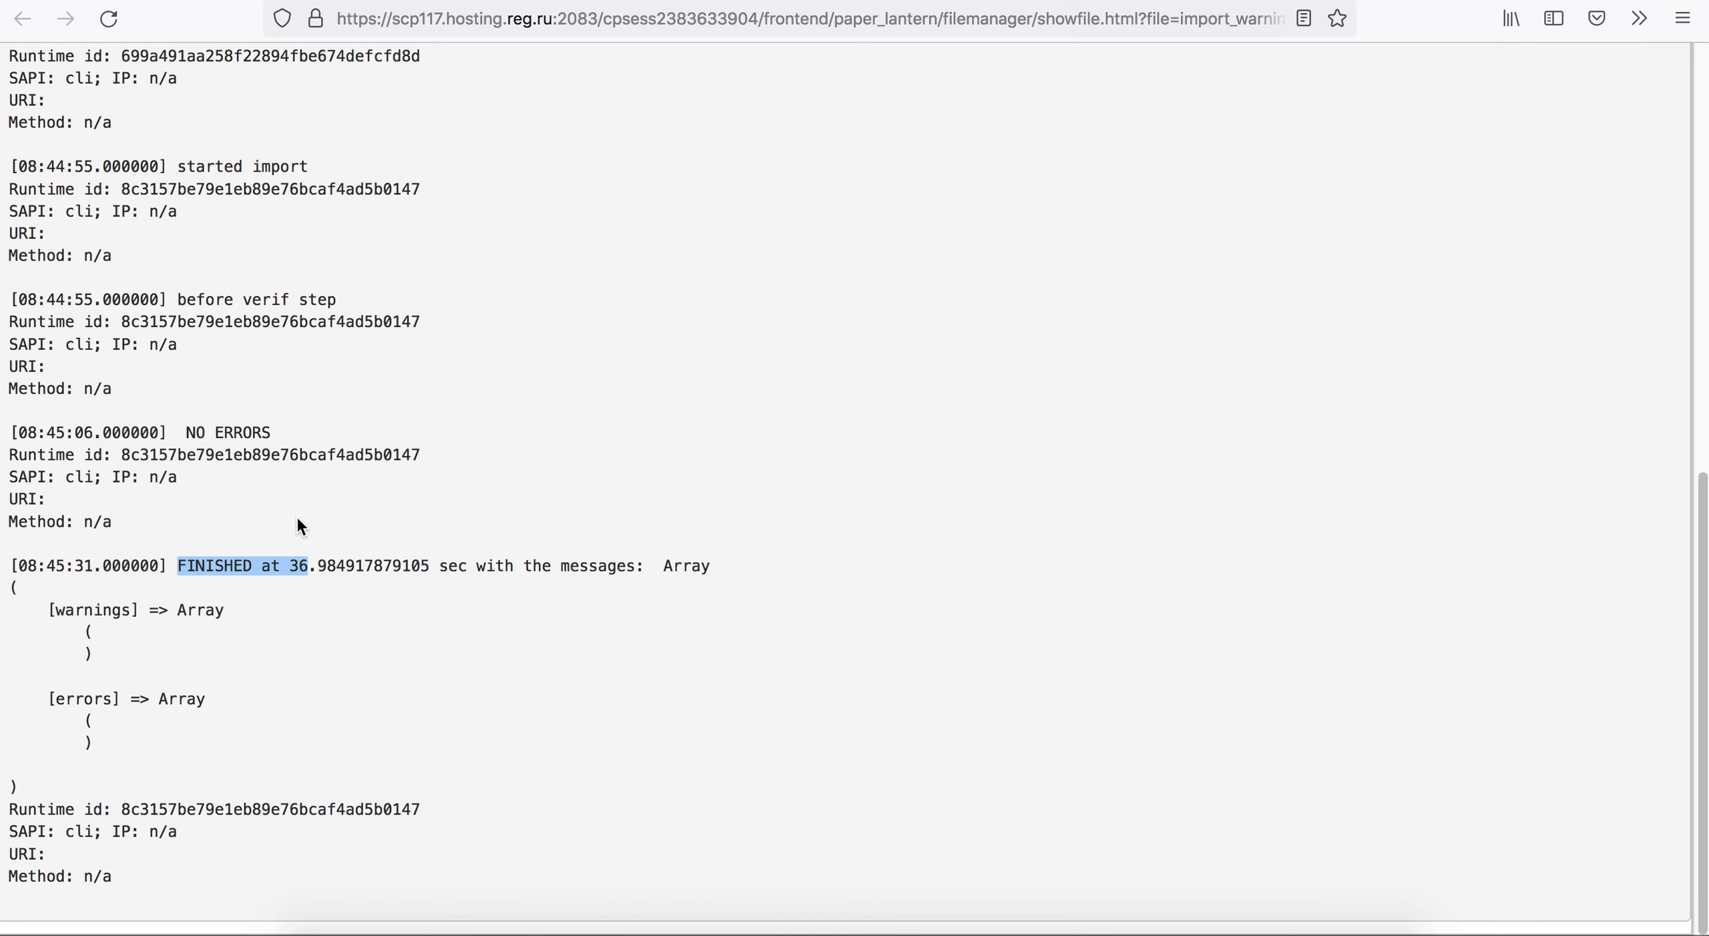
triple_click(312, 567)
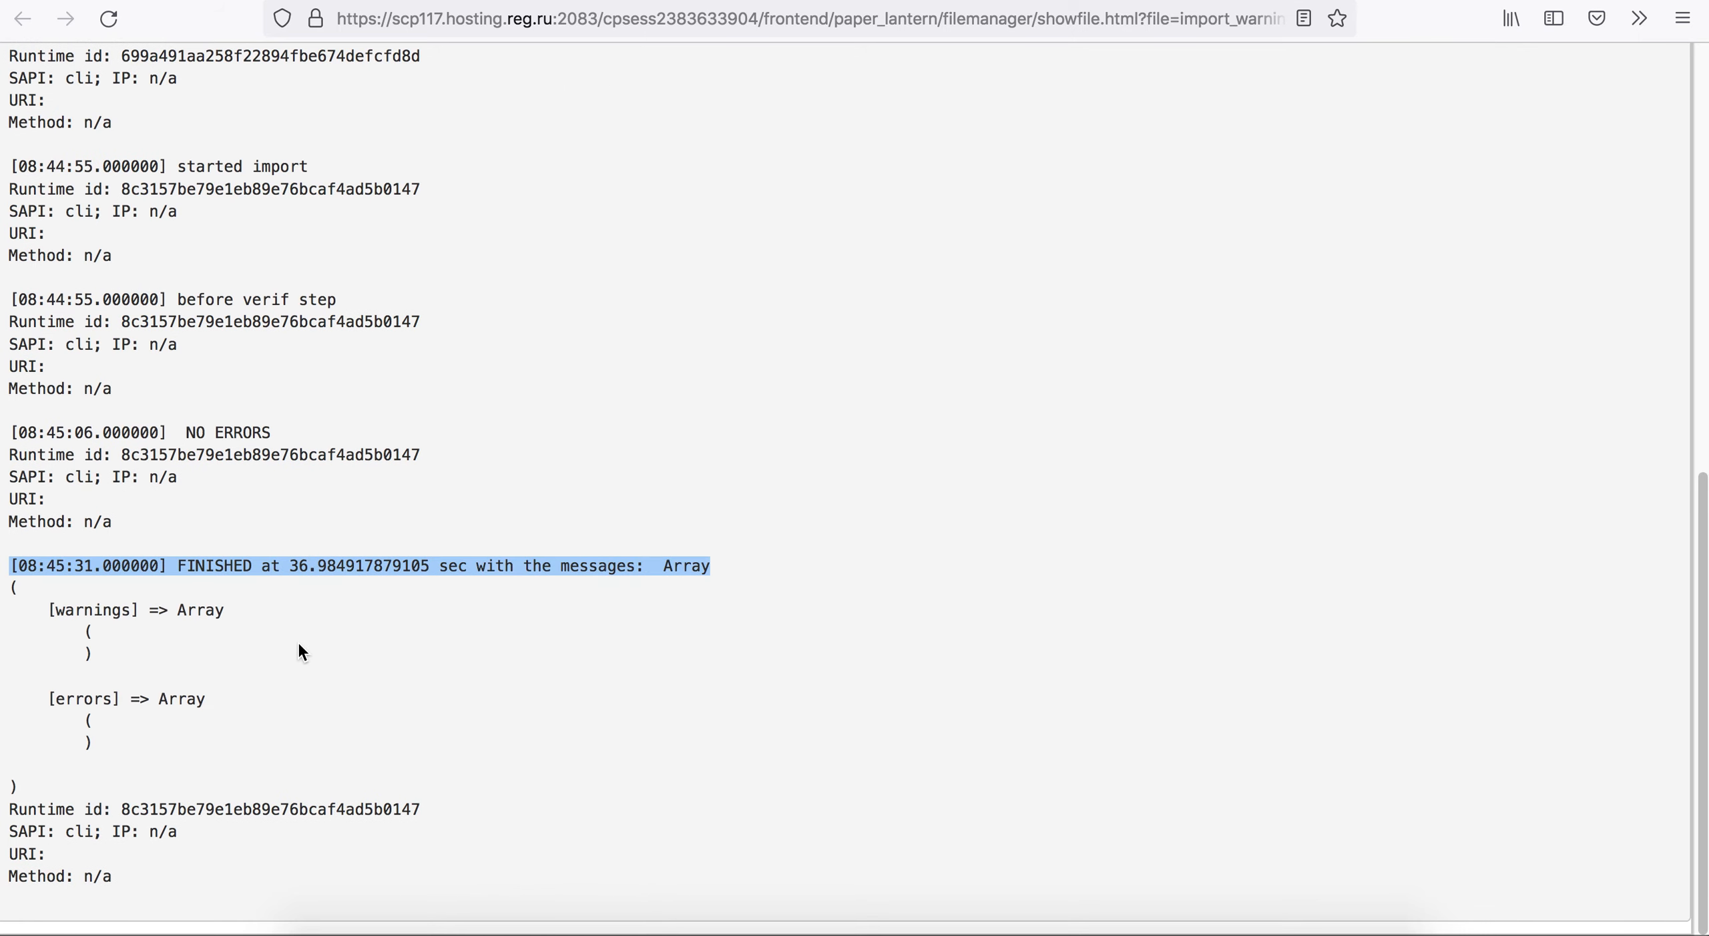
left_click(286, 621)
scroll(286, 621, "up", 12)
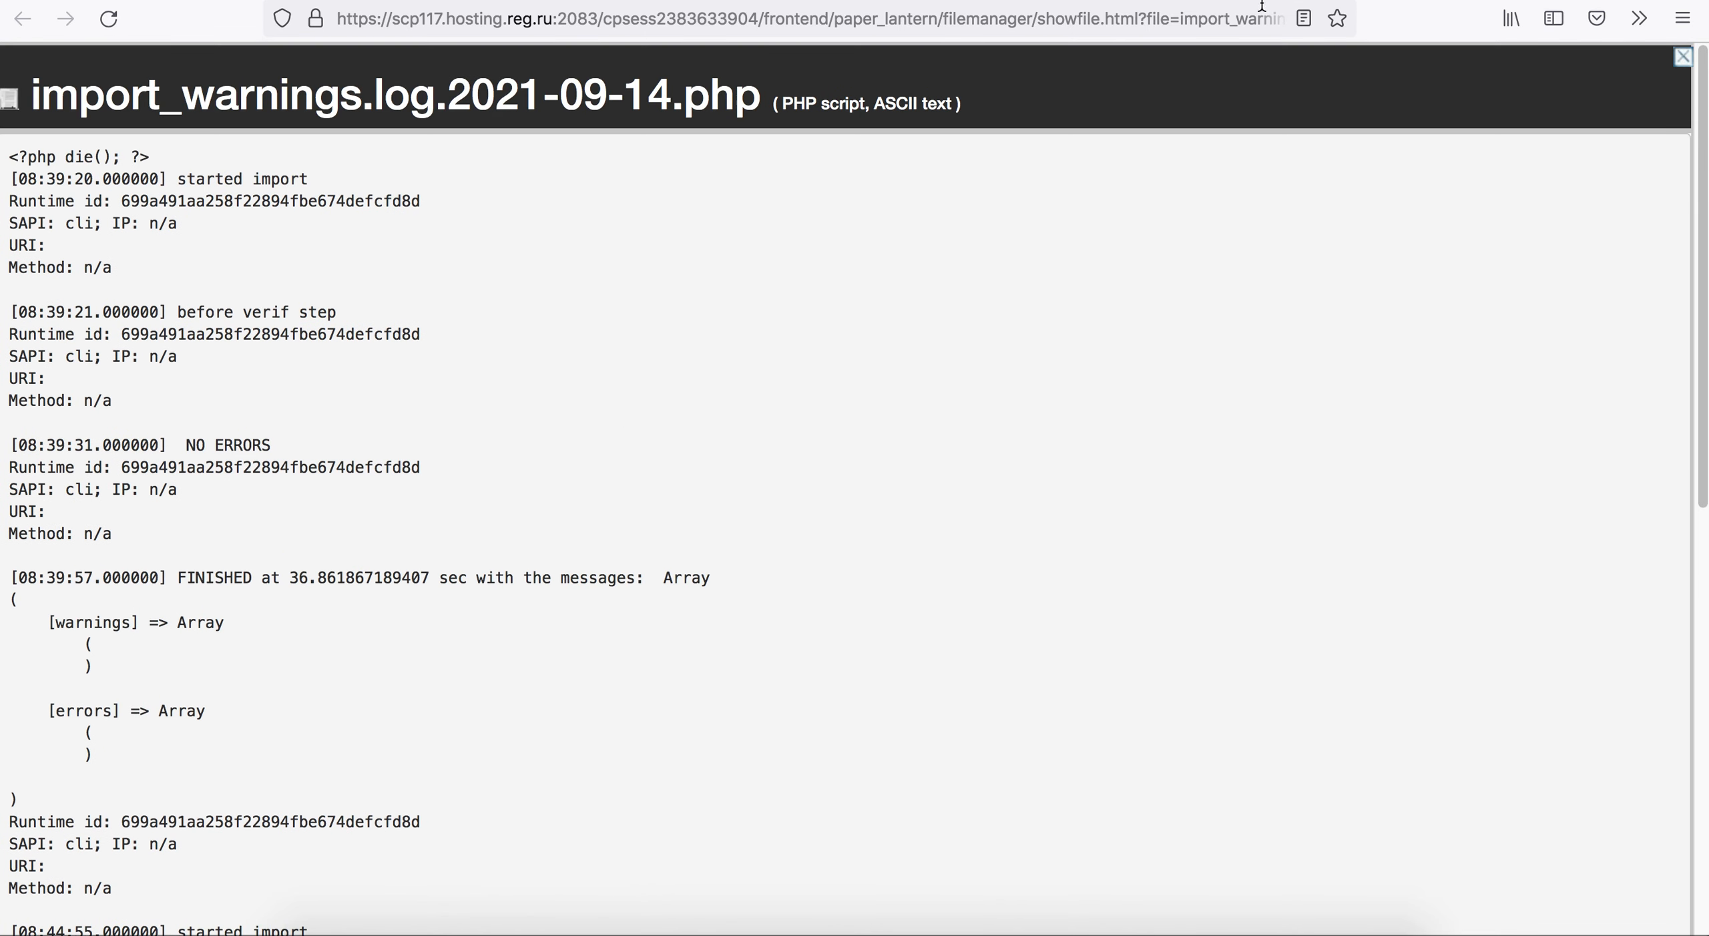
key("super+w")
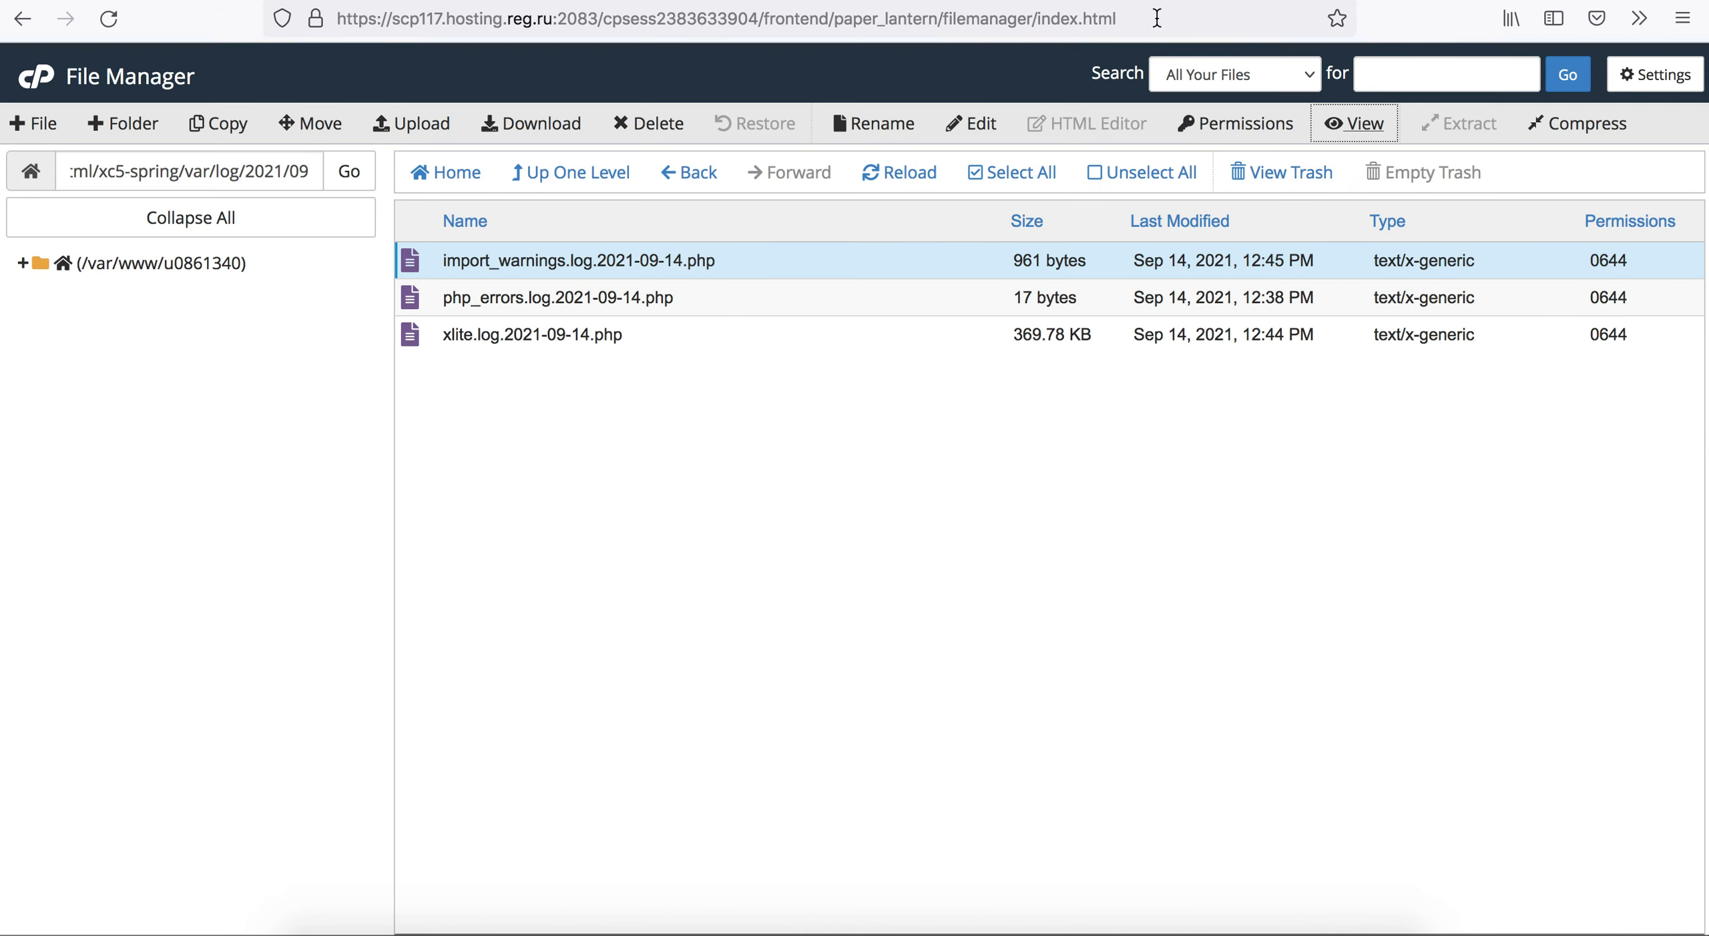
Reload the X-Cart product list and check whether the import has replaced product 2097's price.
left_click(1108, 1)
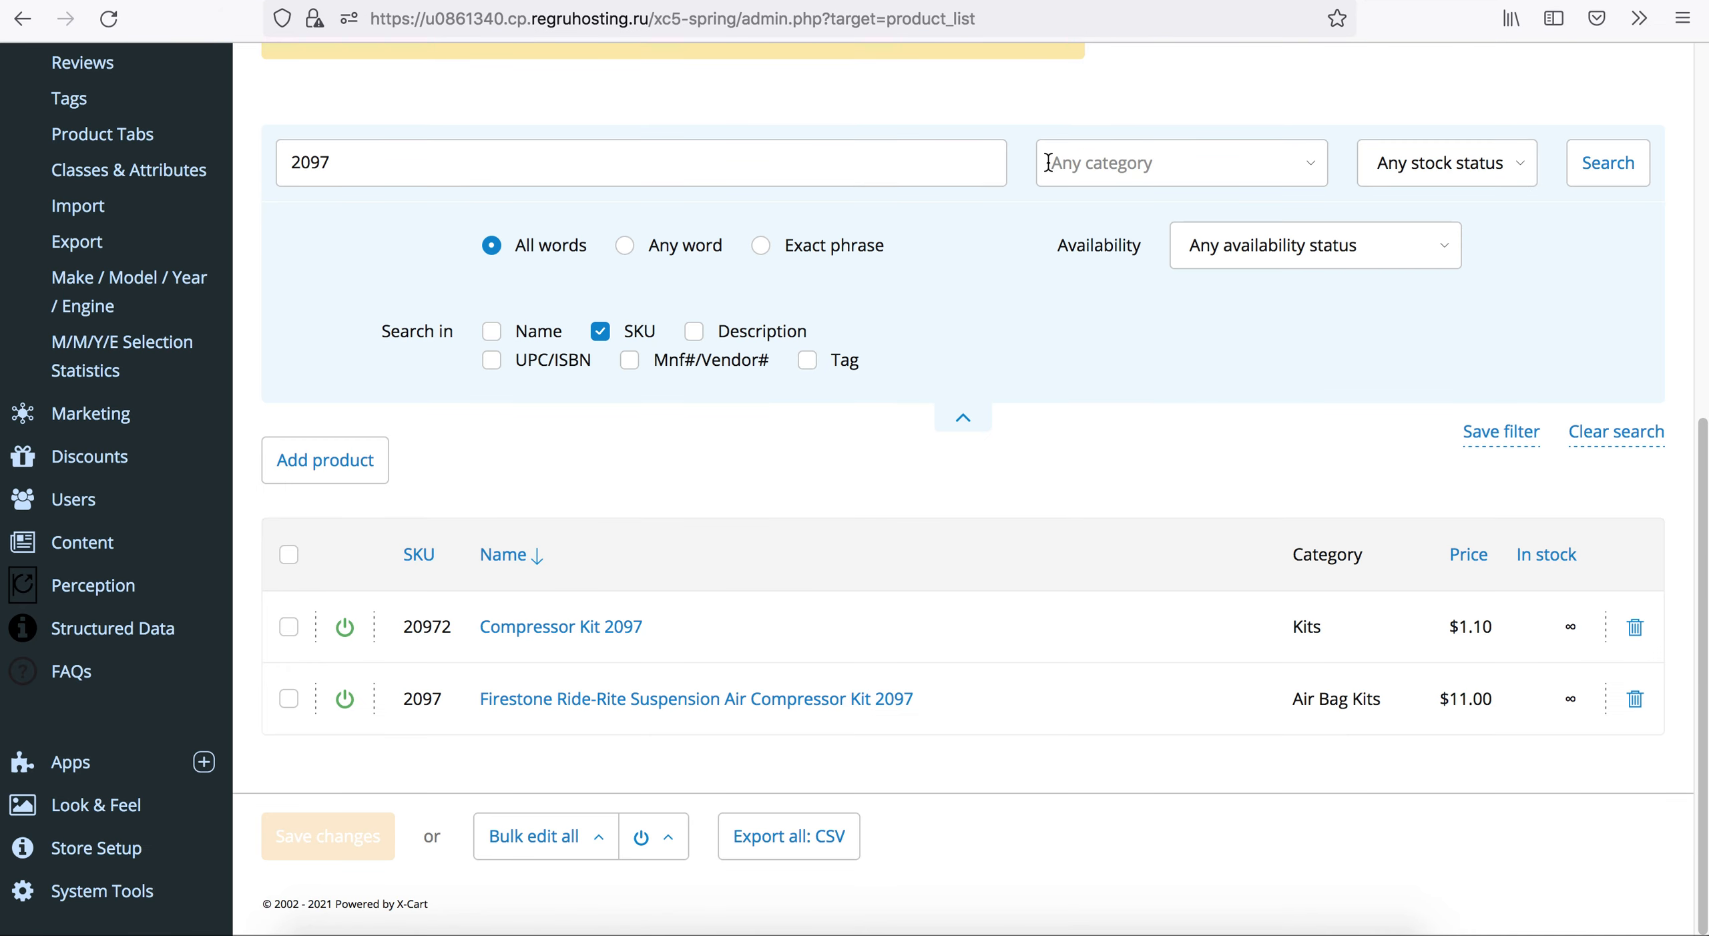
left_click(108, 19)
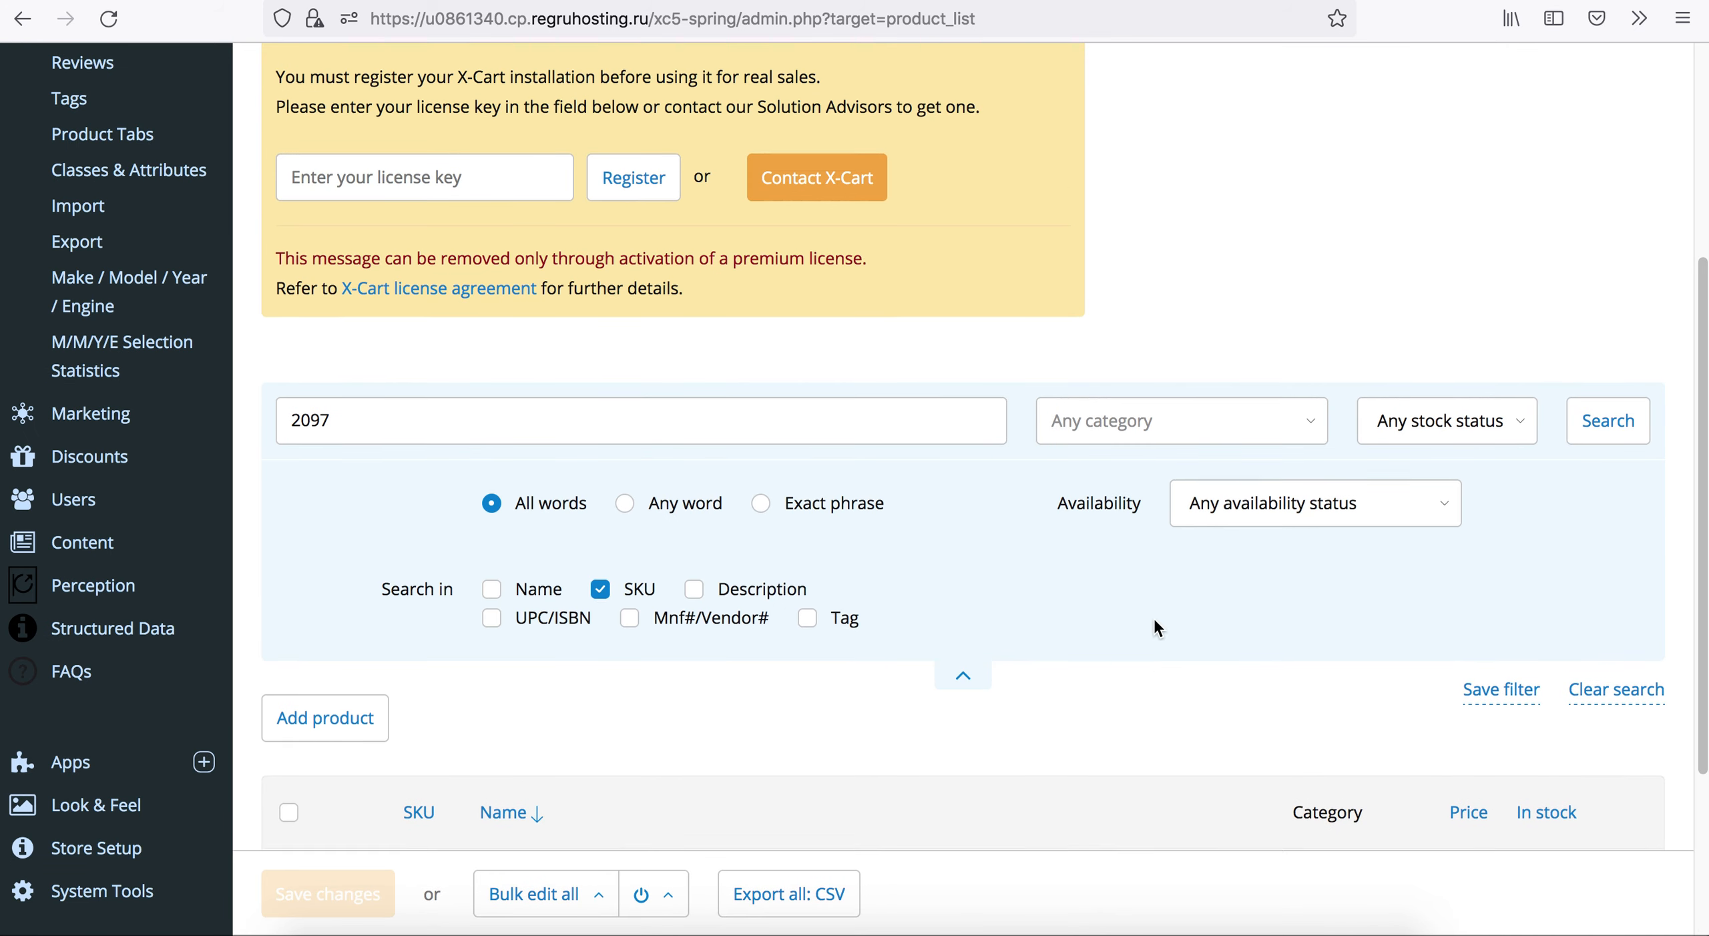
scroll(1155, 627, "down", 4)
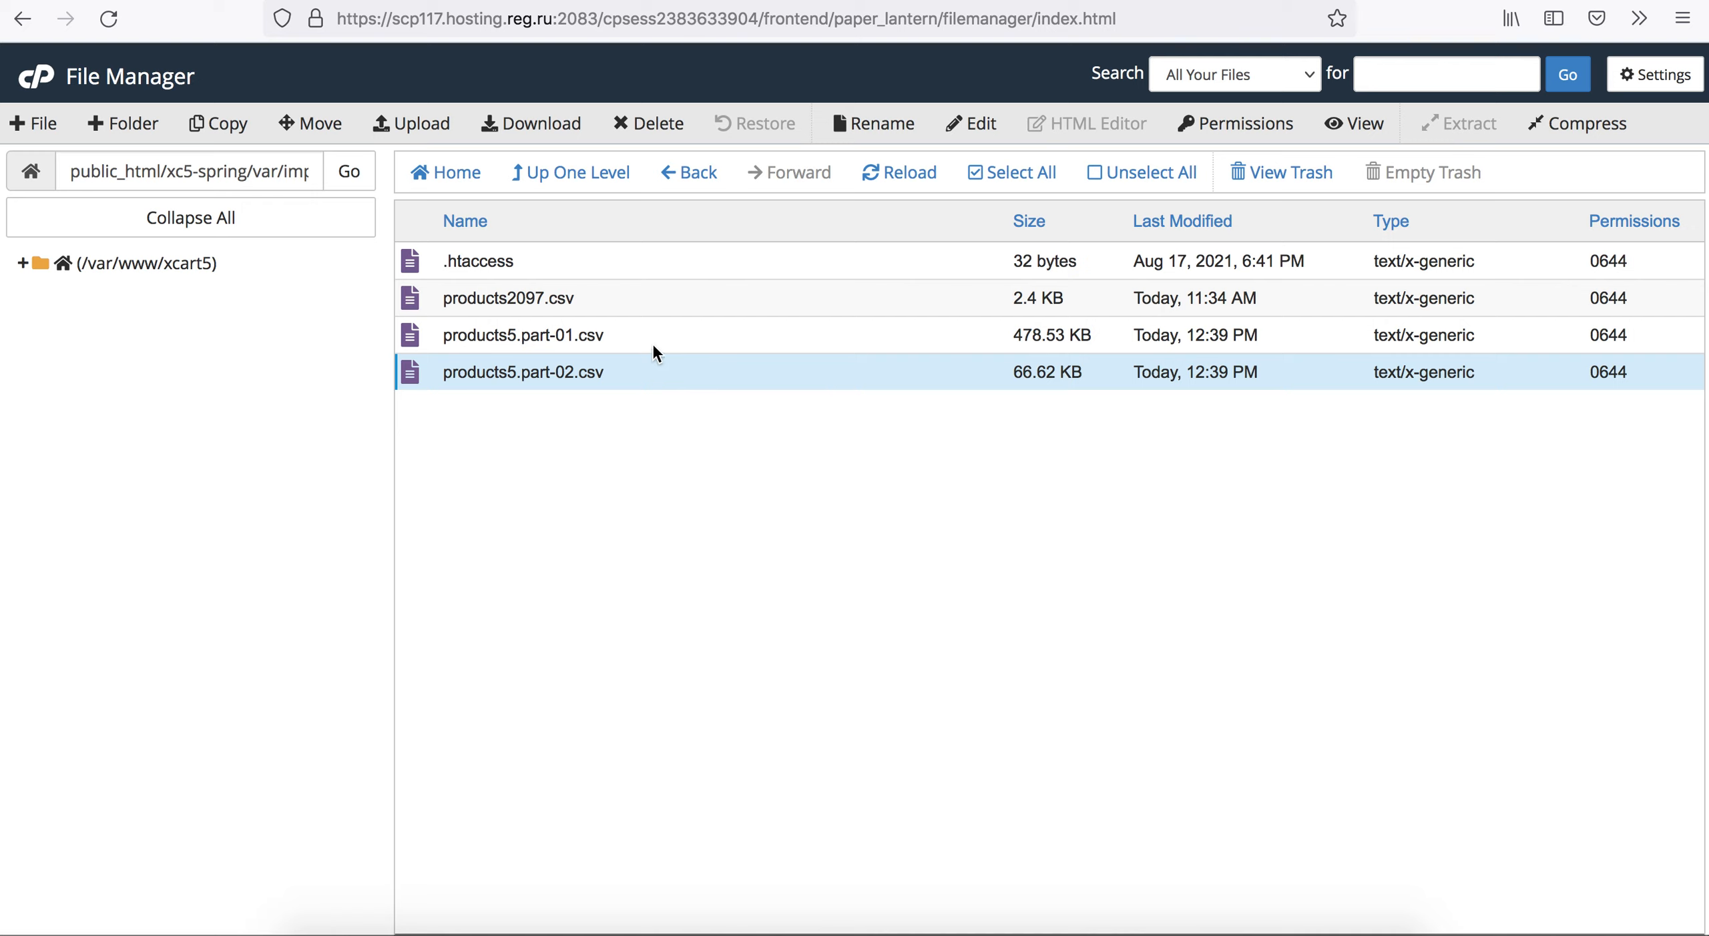
Refresh the import folder's file list, and review the 2097 search results and their prices in the X-Cart product list.
left_click(868, 173)
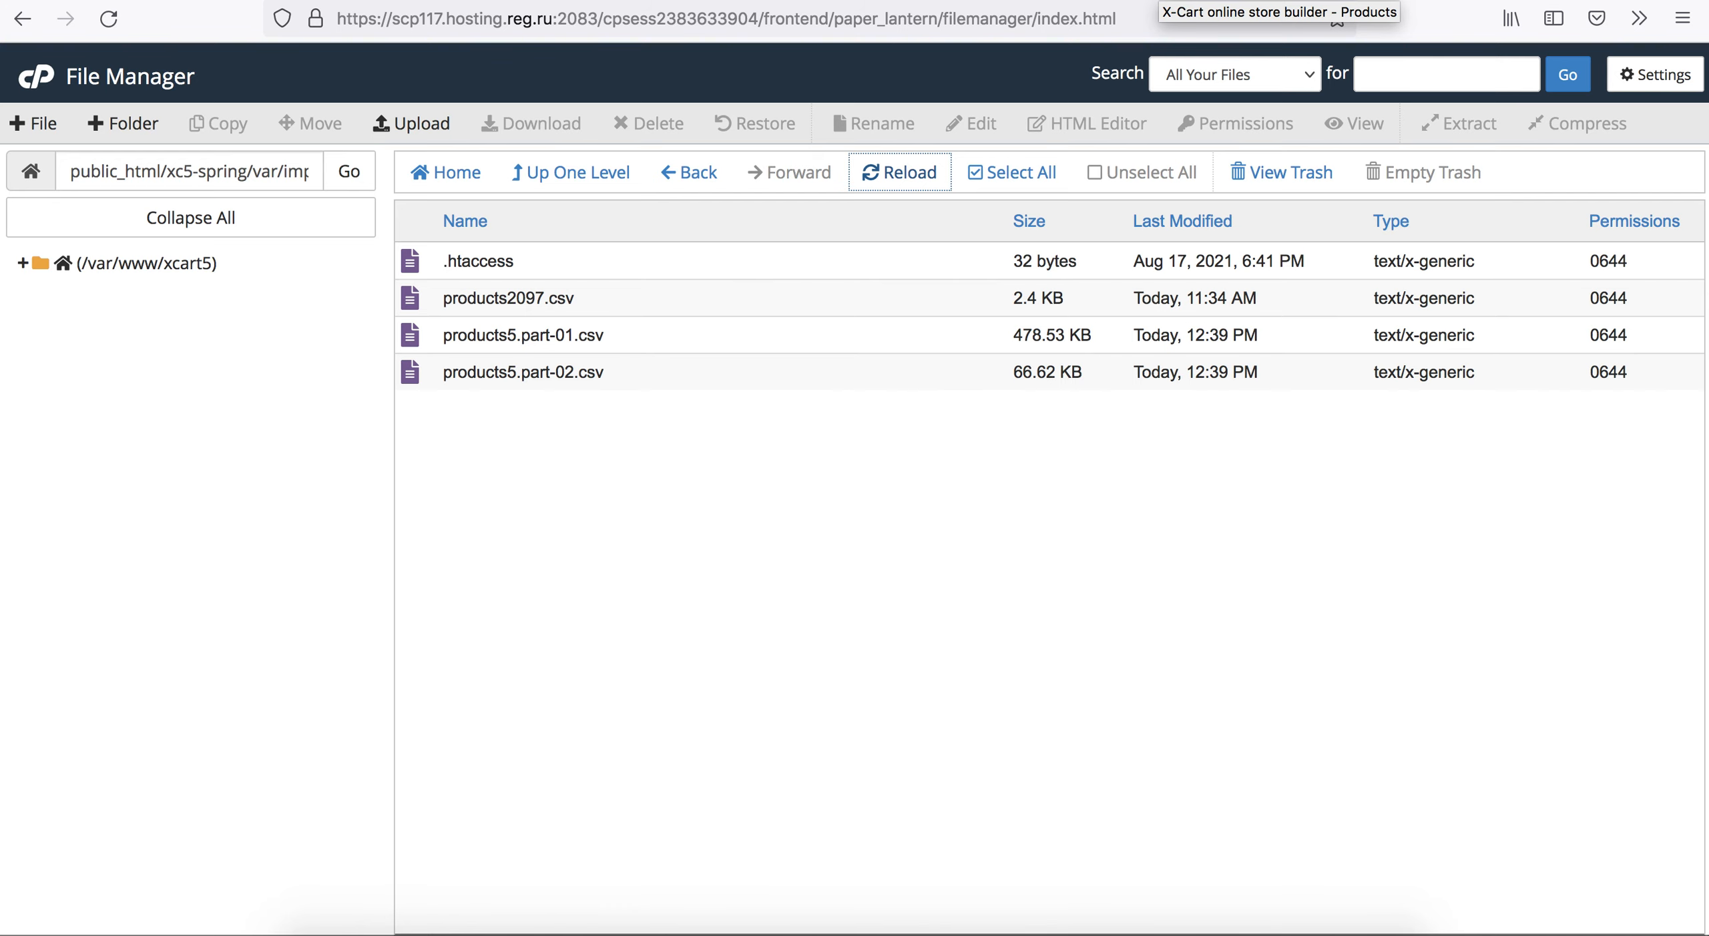
left_click(1169, 0)
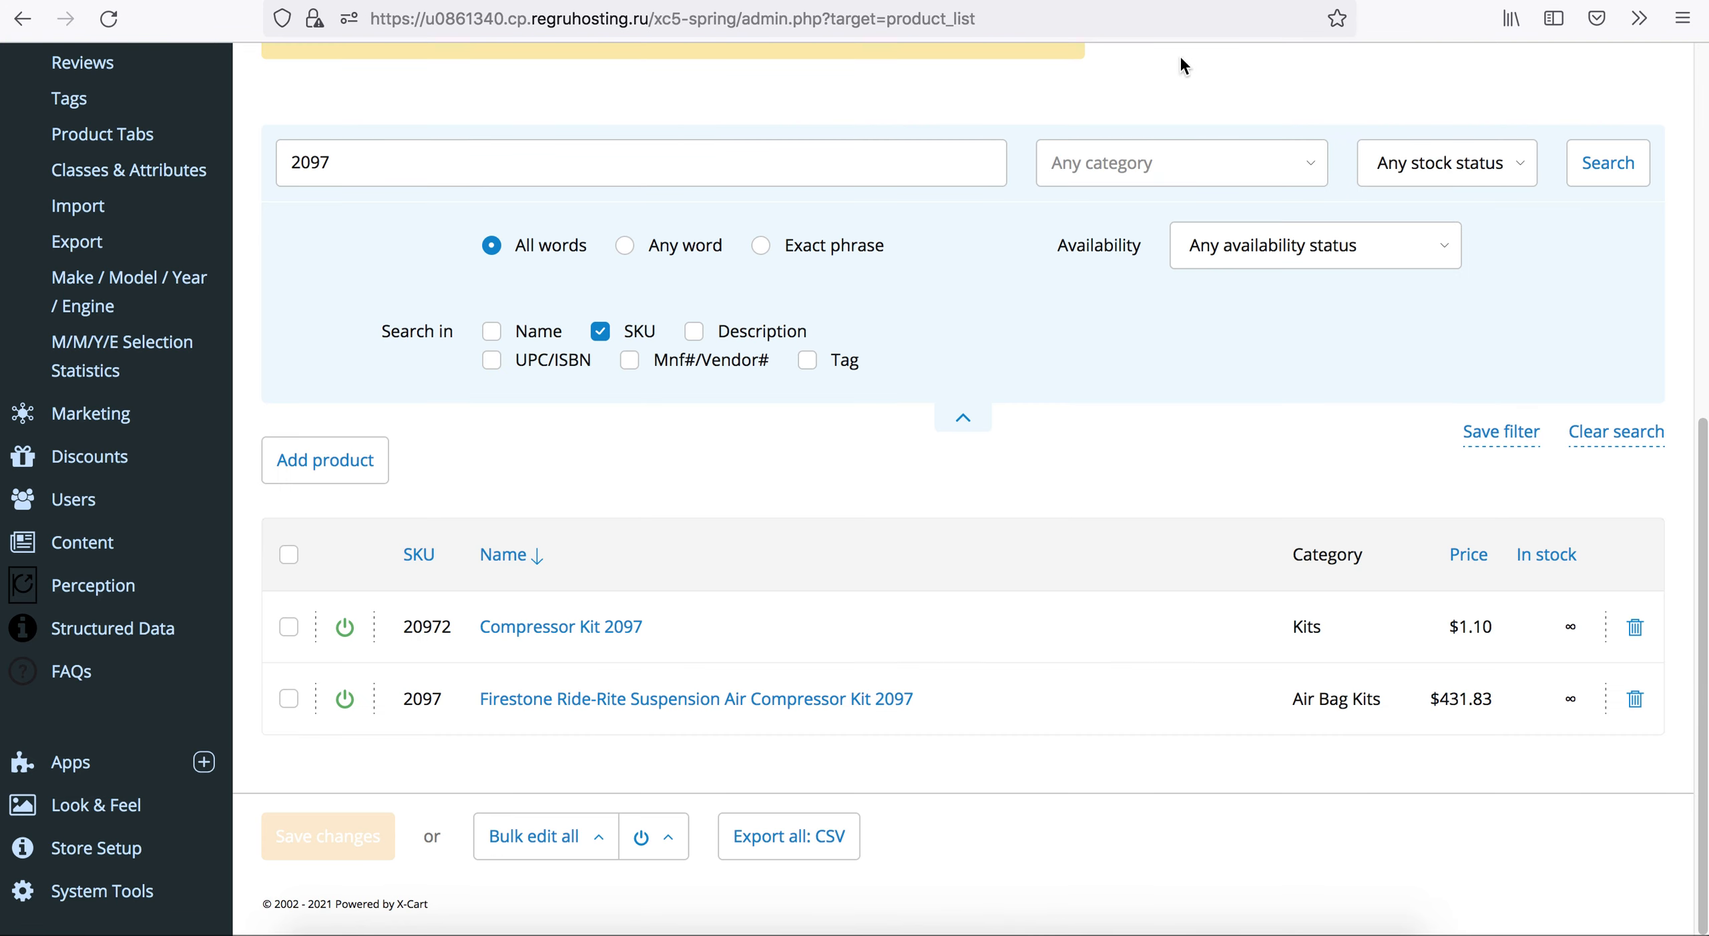
scroll(697, 518, "up", 5)
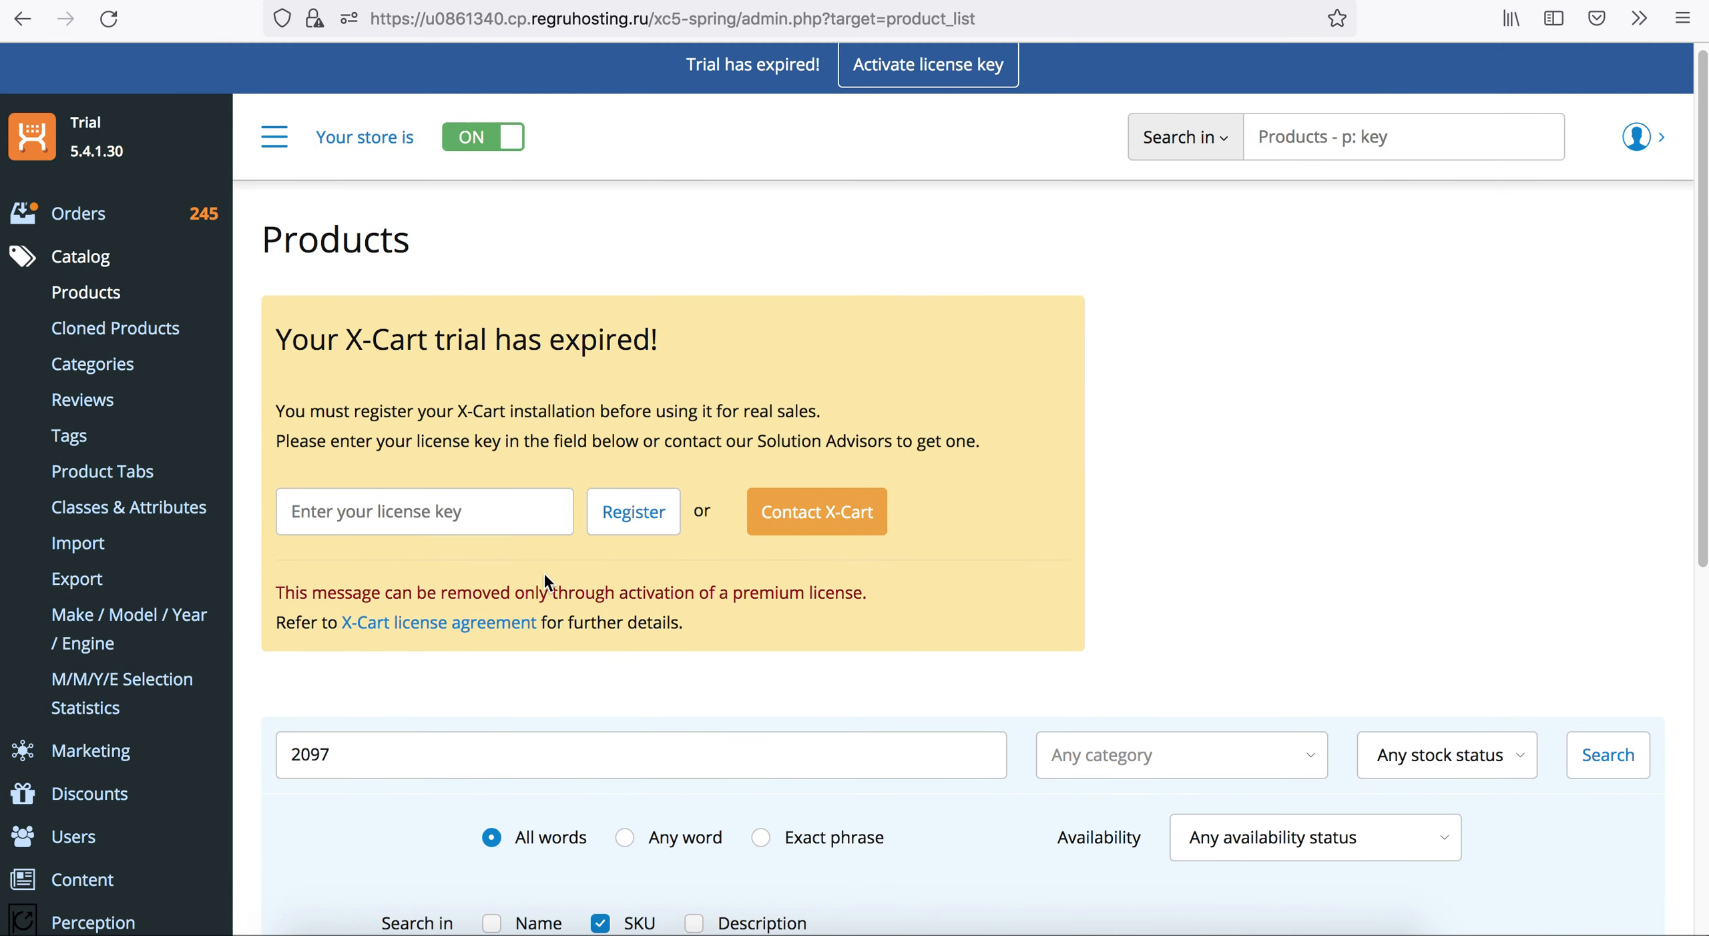
scroll(332, 809, "down", 5)
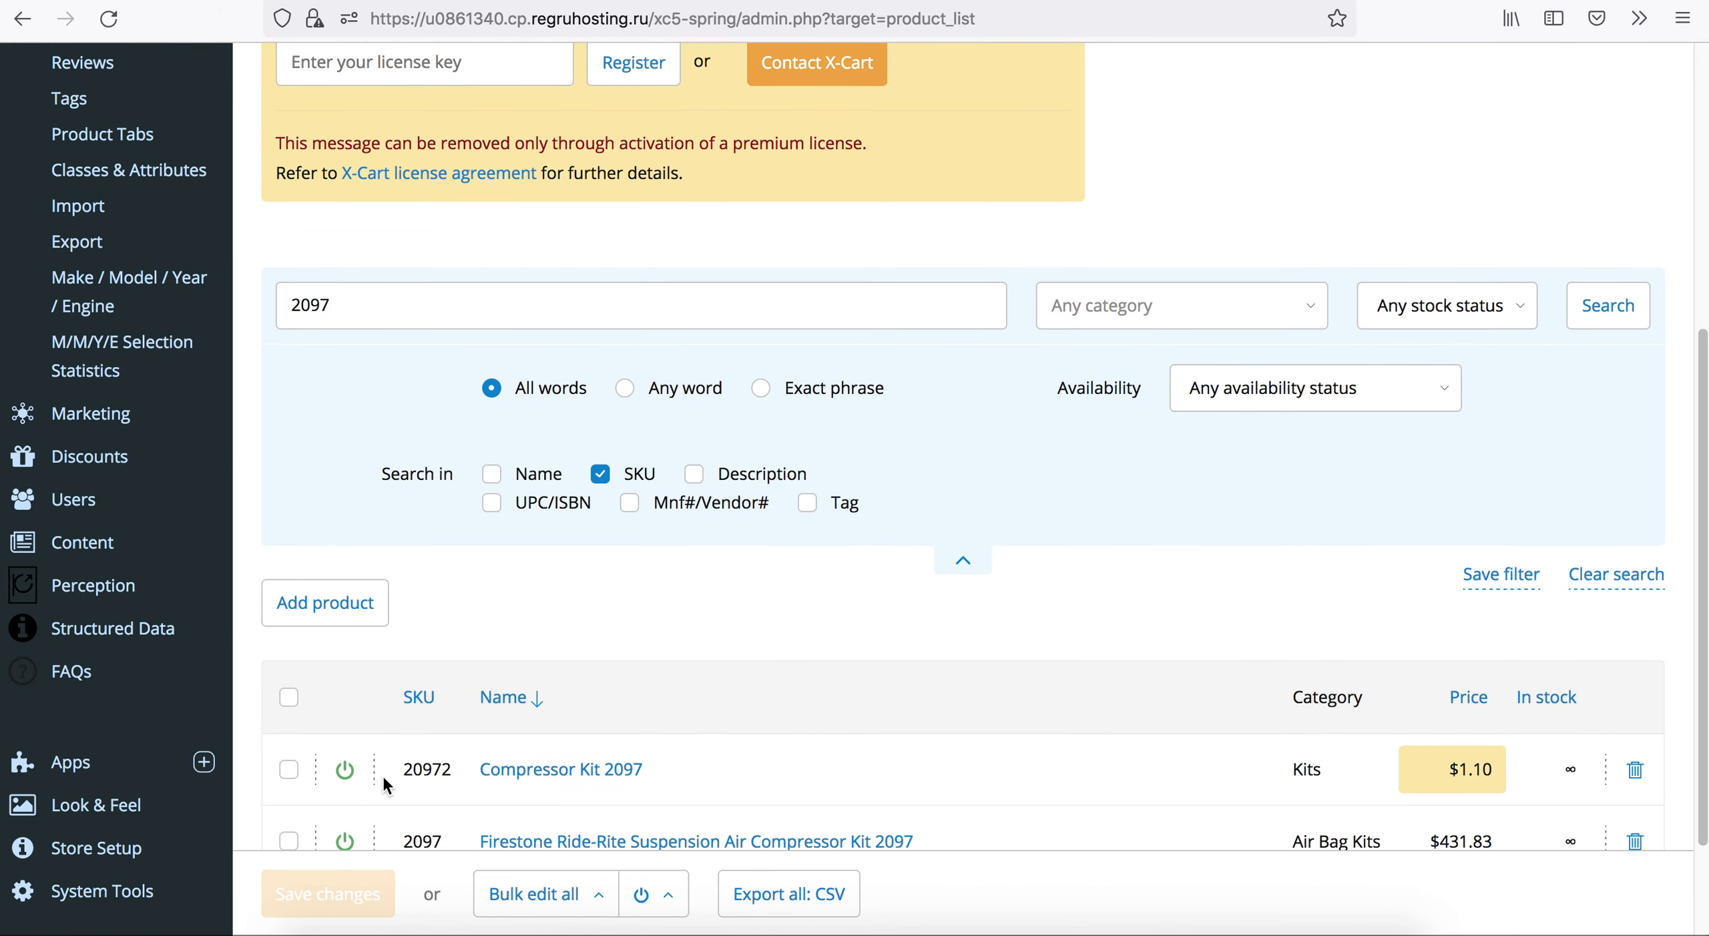
scroll(382, 776, "down", 3)
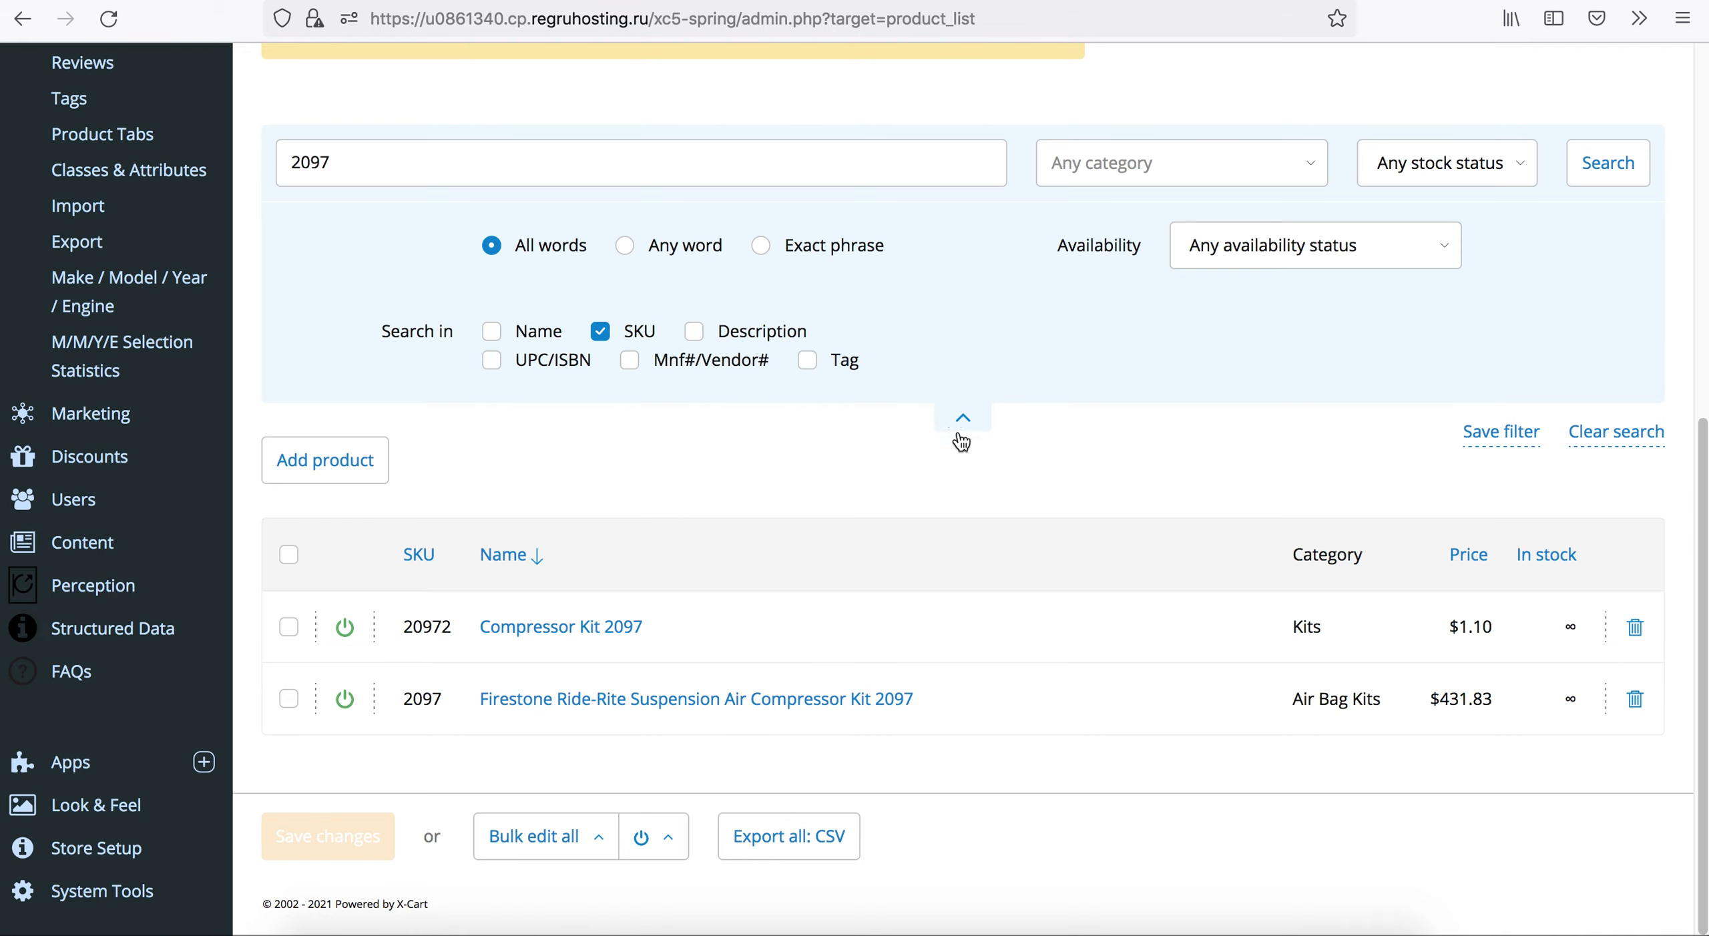
scroll(642, 492, "up", 5)
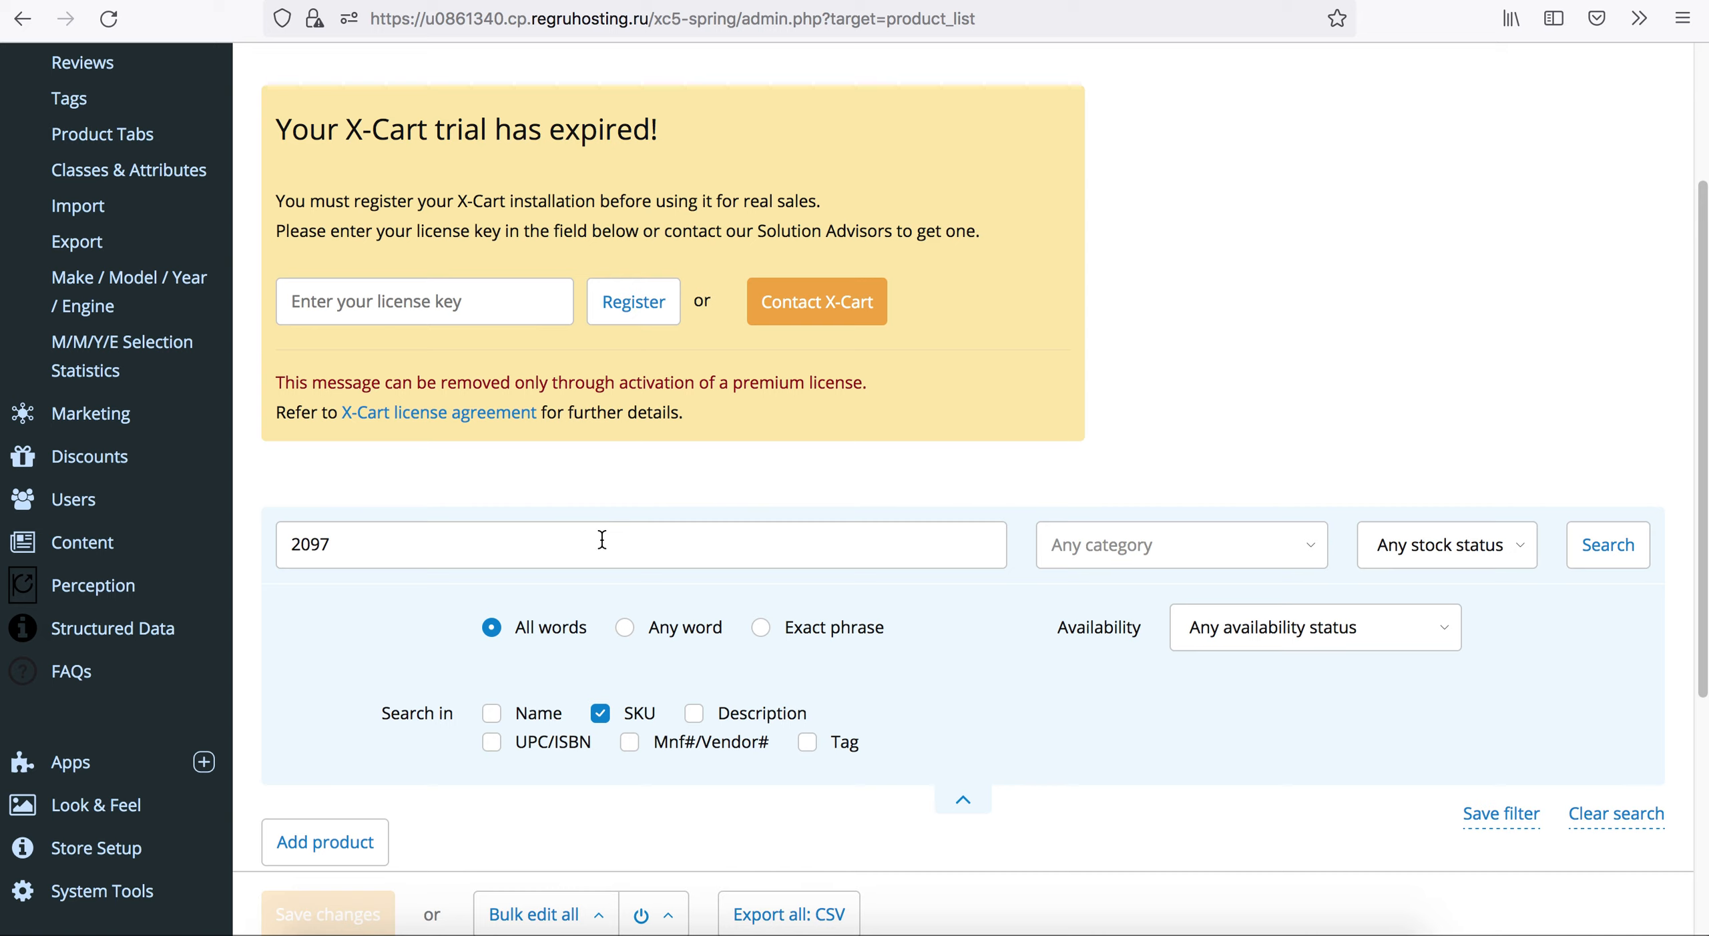